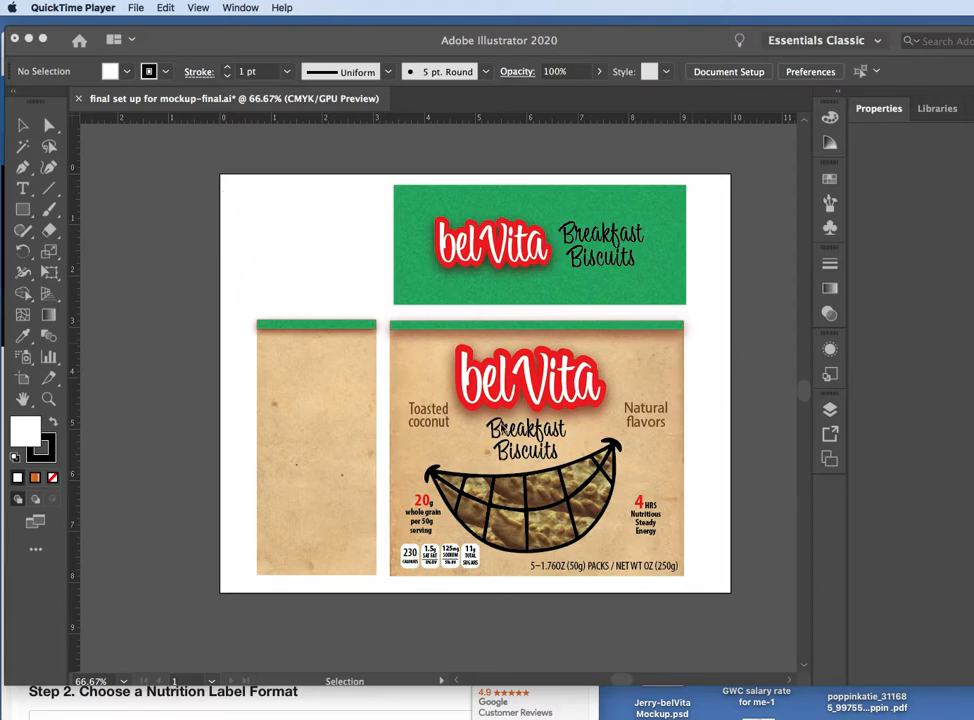
# - Check that the front panel's logo, text and smile artwork are selected together as a group, leaving nothing selected
pyautogui.click(424, 371)
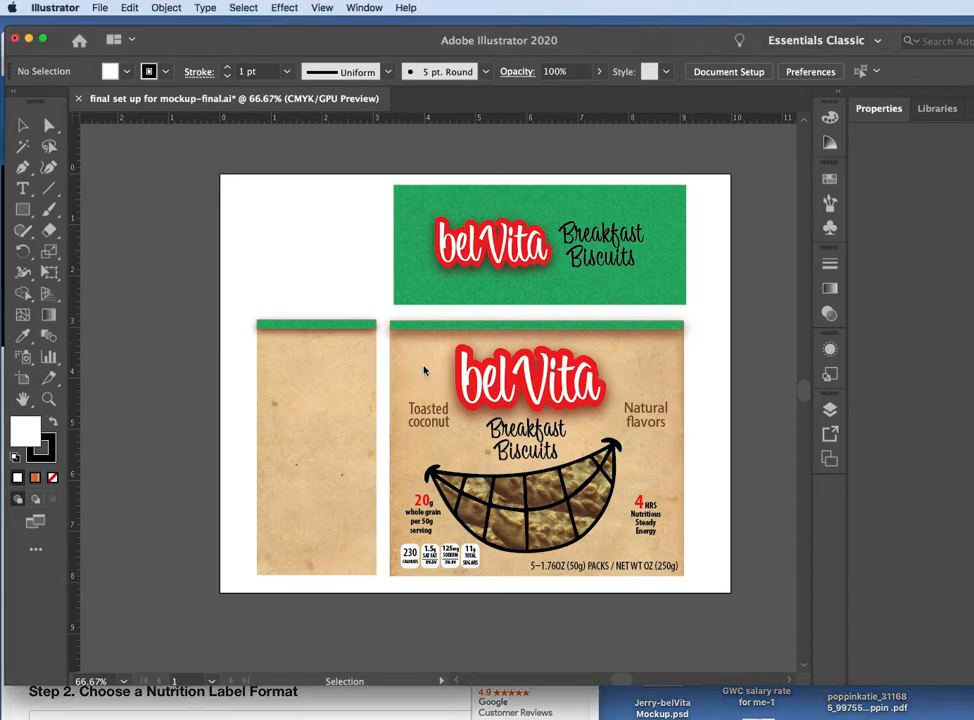
pyautogui.click(425, 370)
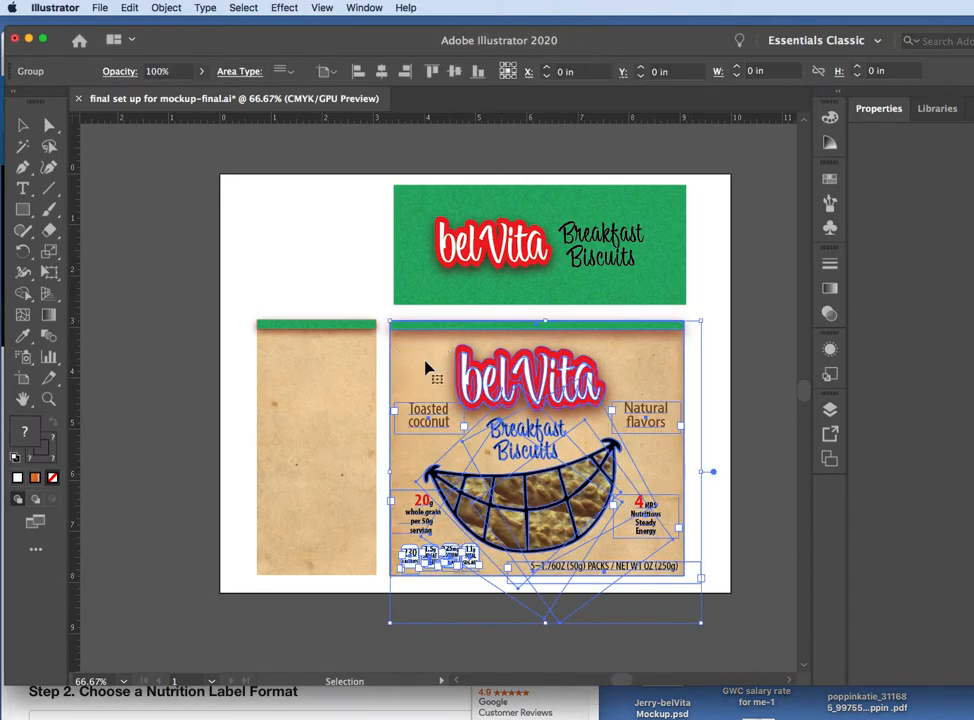
pyautogui.click(208, 258)
pyautogui.click(193, 255)
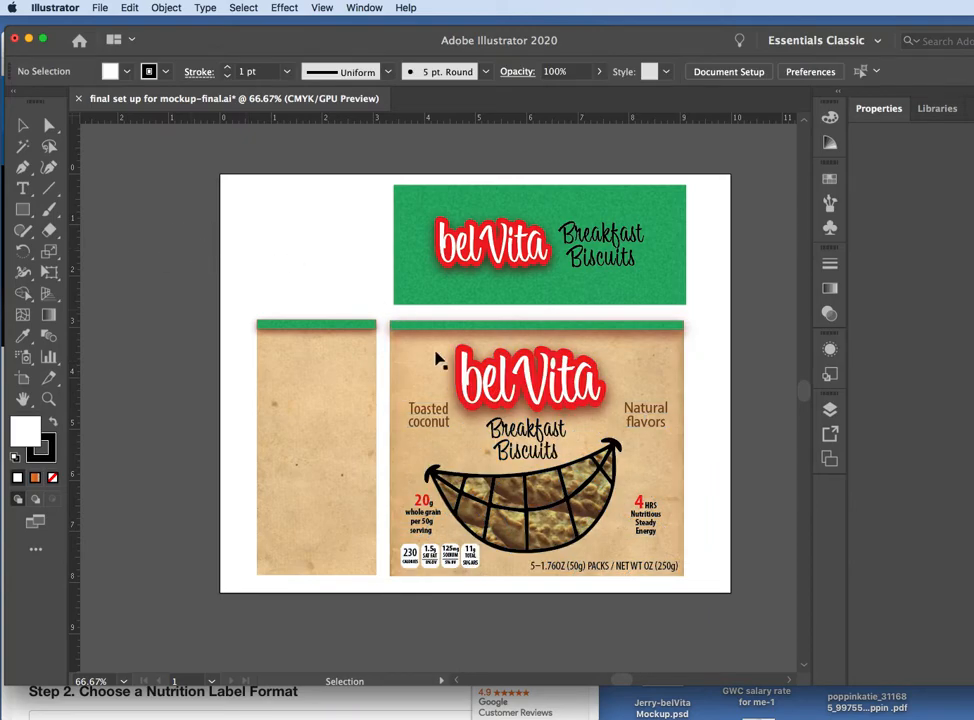
pyautogui.click(421, 360)
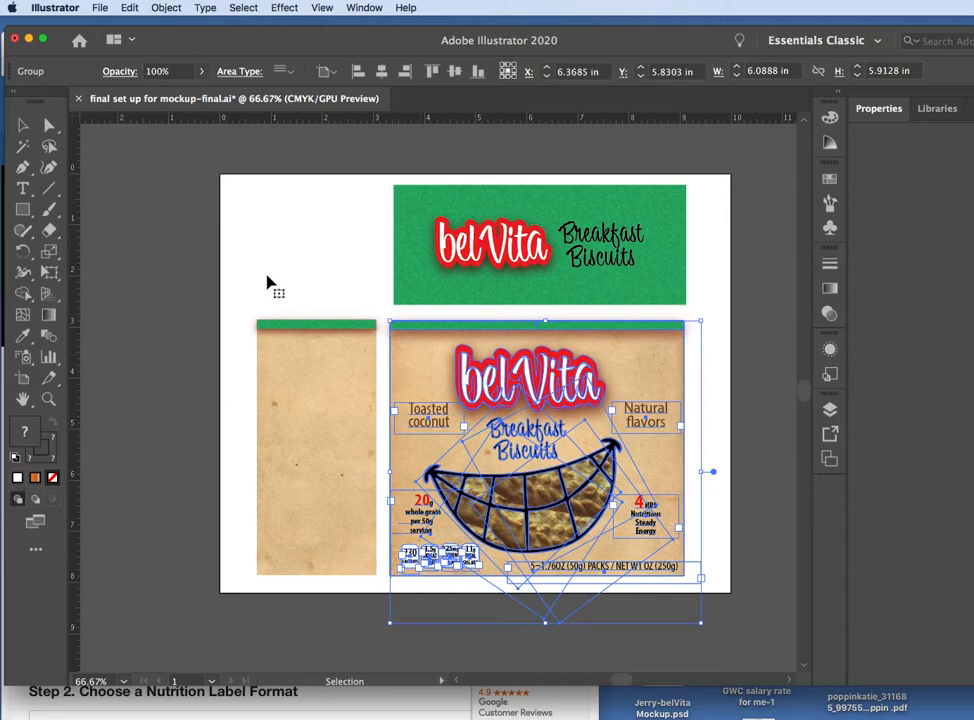
pyautogui.click(199, 225)
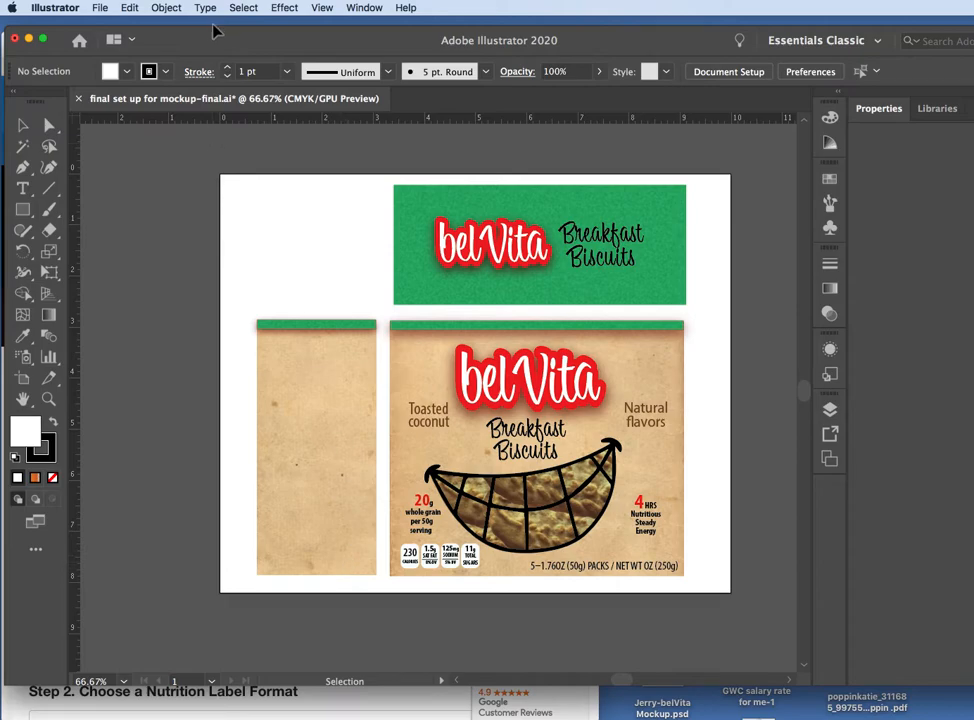
# - Switch to Safari and review the nutrition label generator's version, format options, nutrient fields and label preview
pyautogui.moveTo(211, 39); pyautogui.dragTo(213, 107)
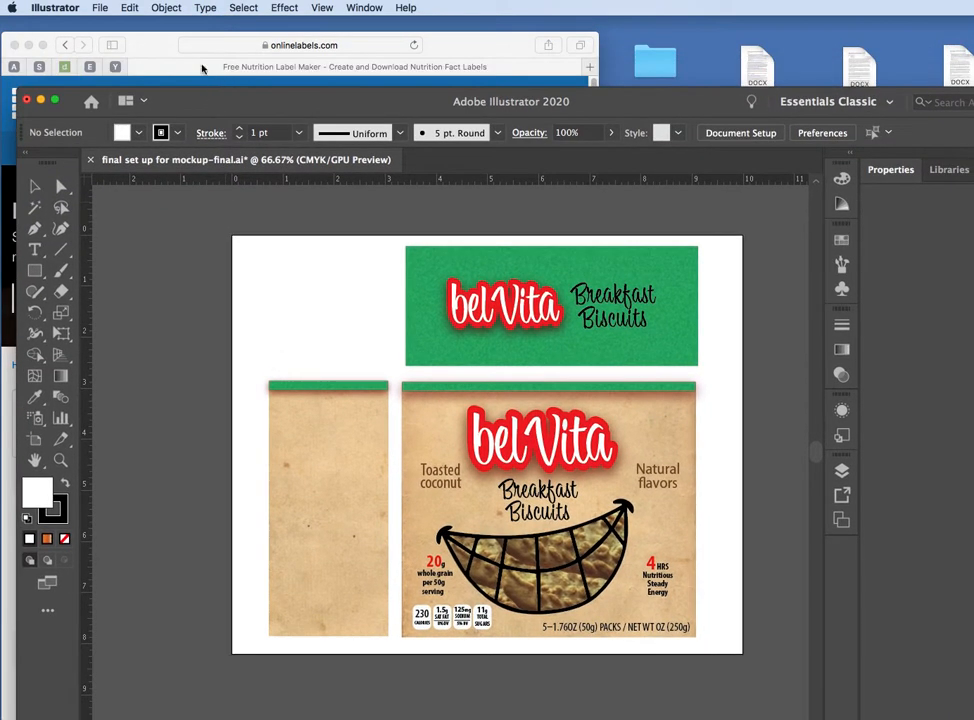
pyautogui.click(163, 42)
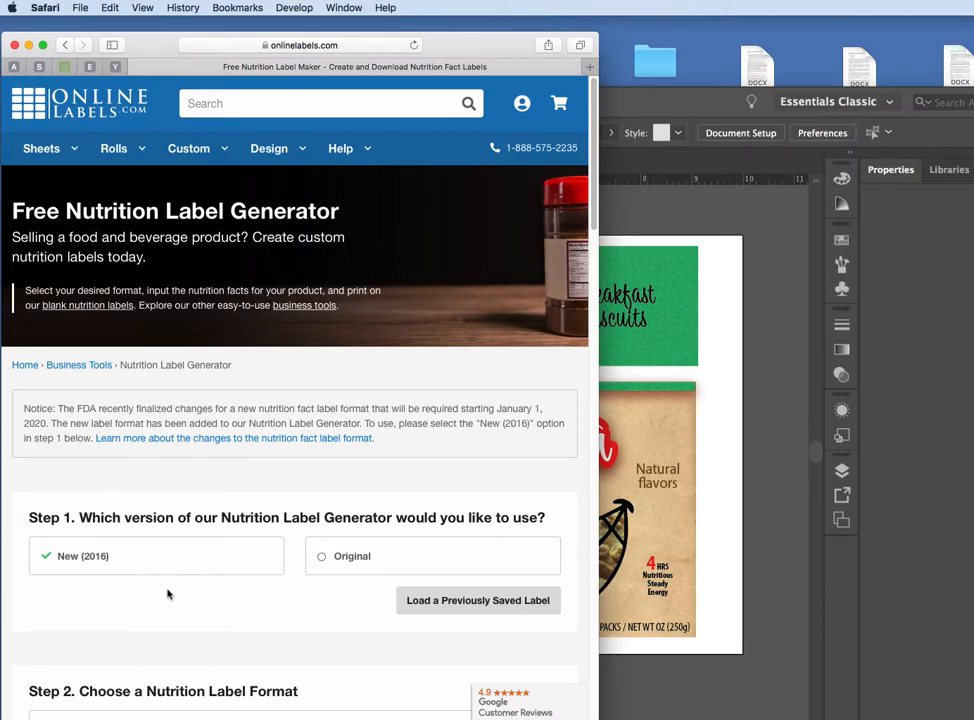
pyautogui.scroll(-3, 167, 590)
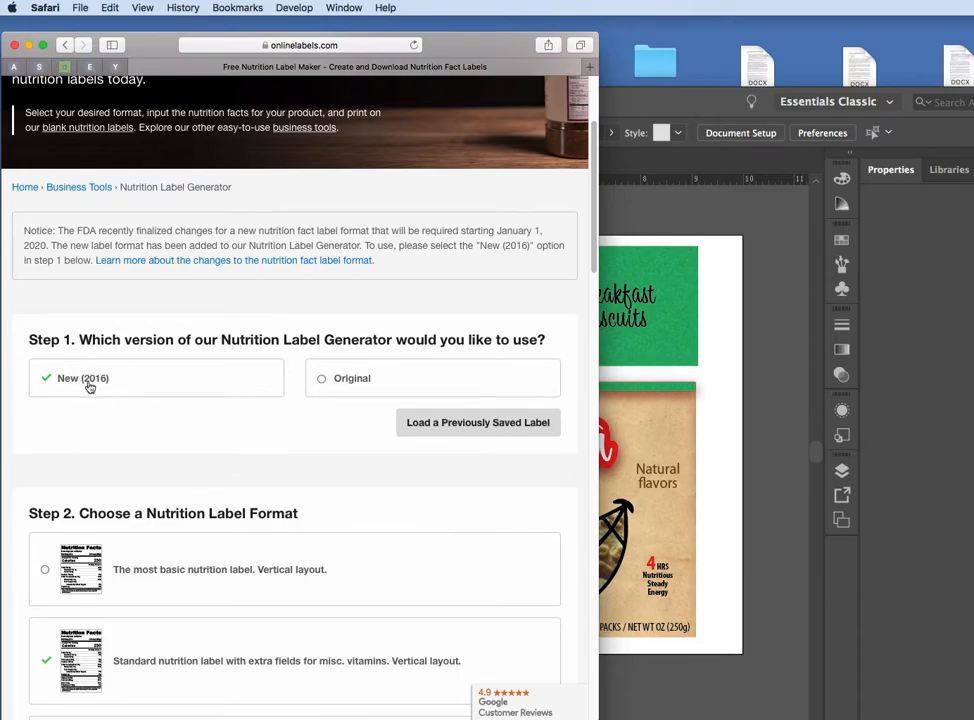
pyautogui.scroll(-4, 167, 472)
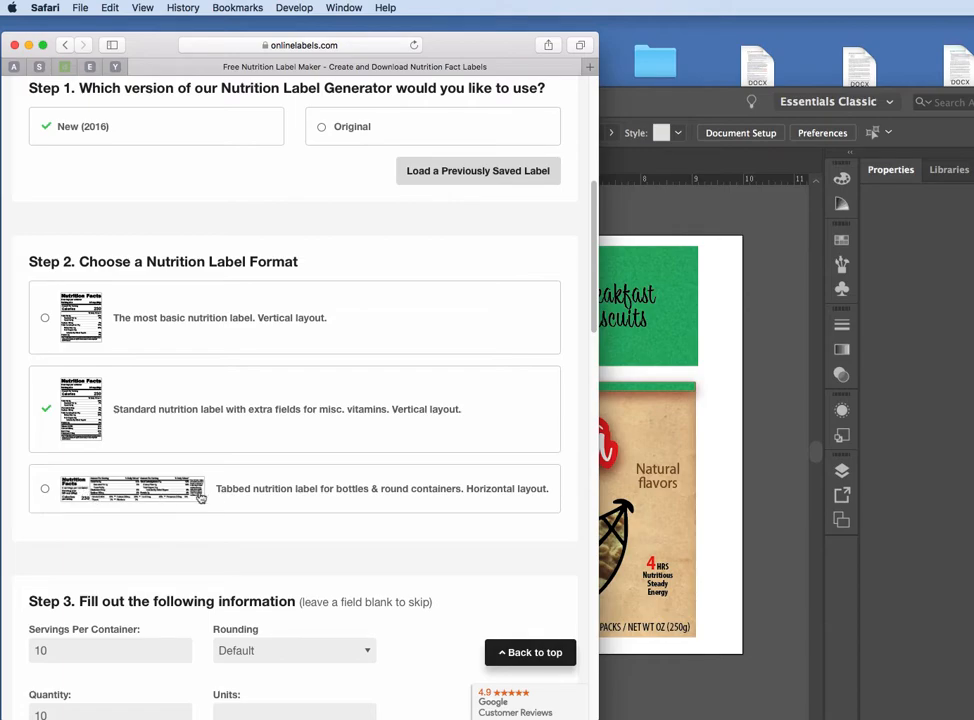
pyautogui.scroll(-5, 204, 550)
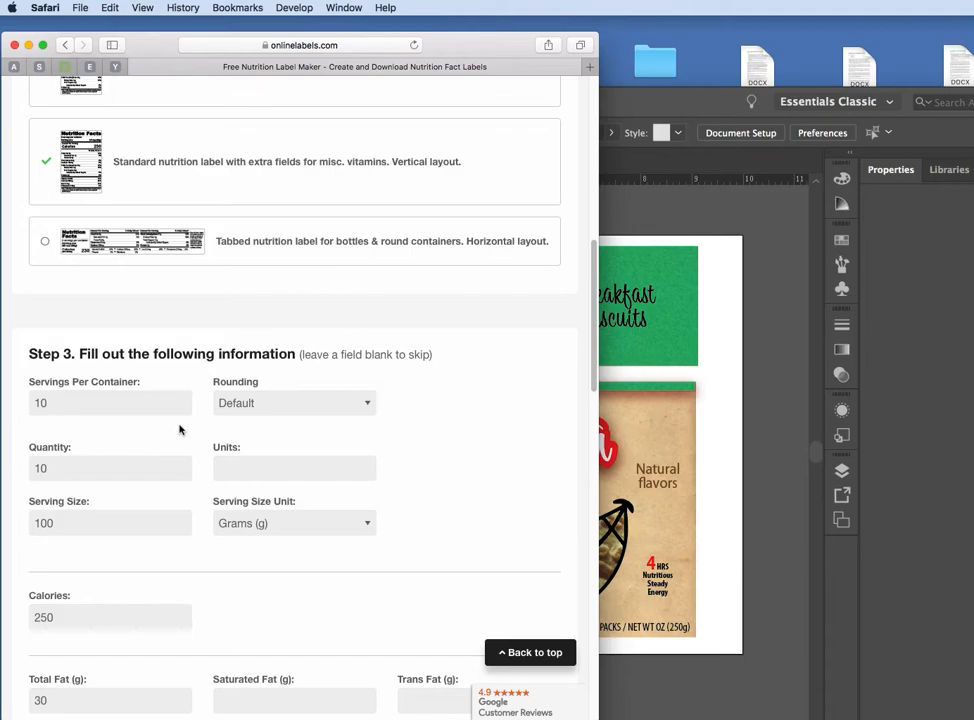
pyautogui.scroll(-2, 96, 438)
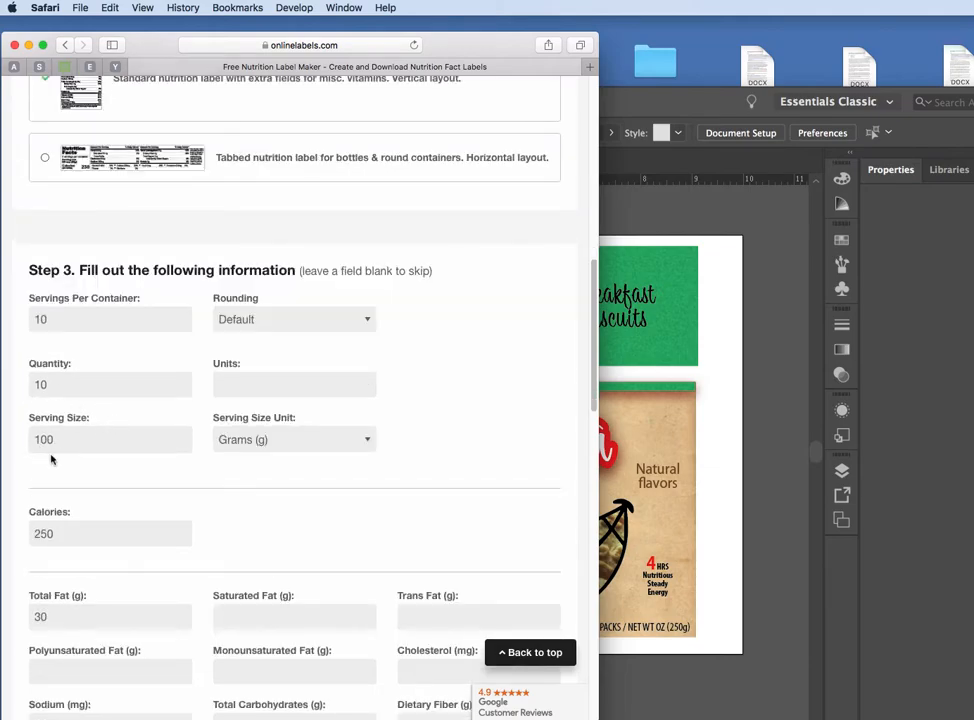
pyautogui.scroll(-3, 248, 519)
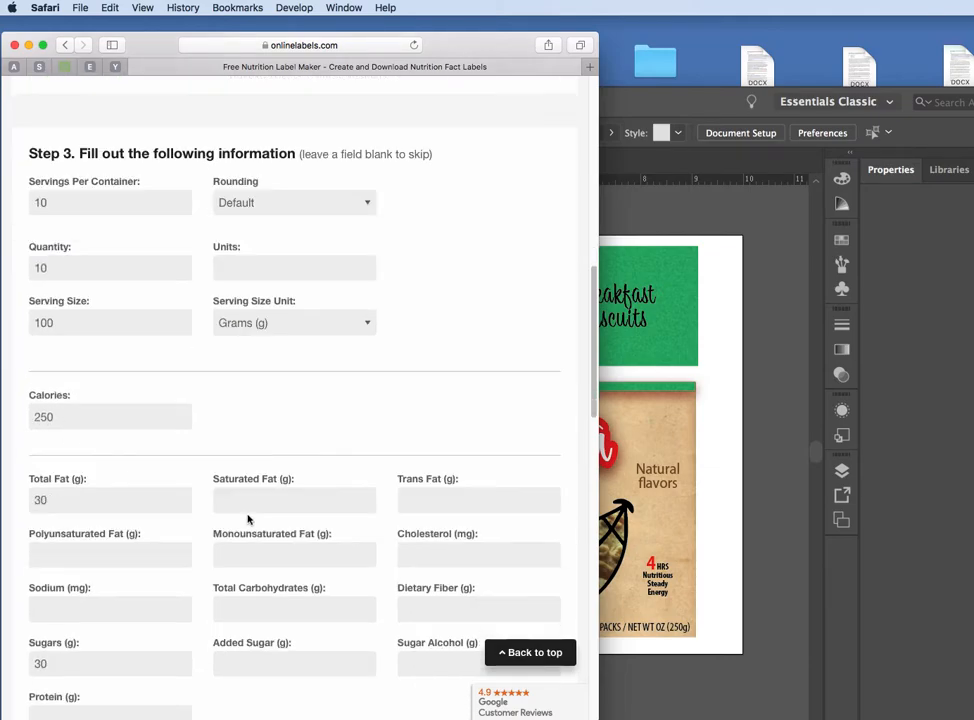
pyautogui.scroll(-3, 248, 519)
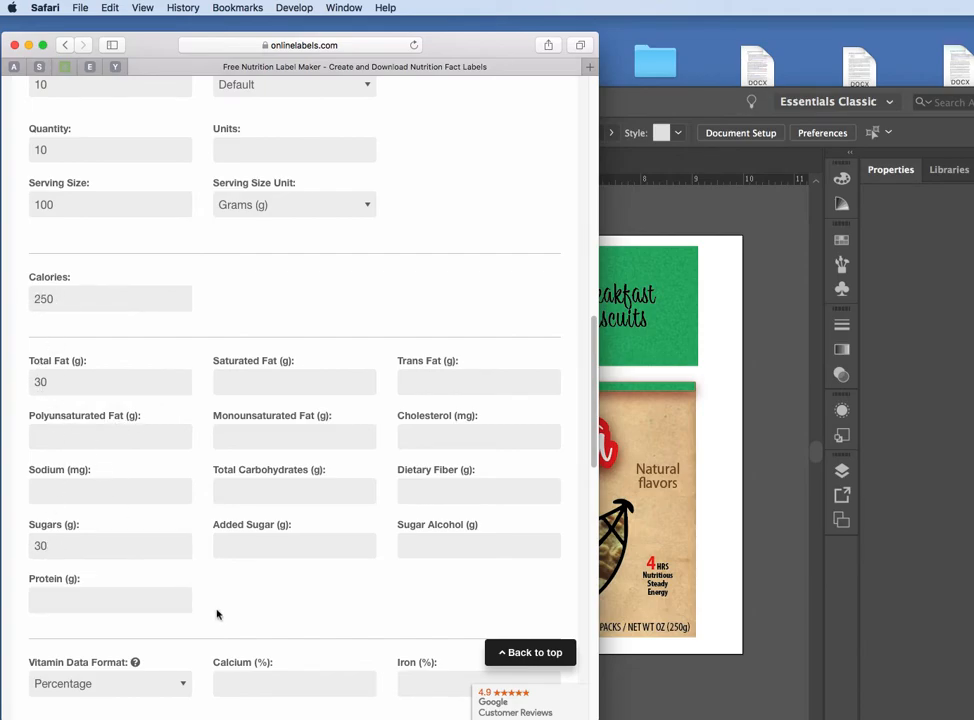
pyautogui.scroll(-7, 200, 606)
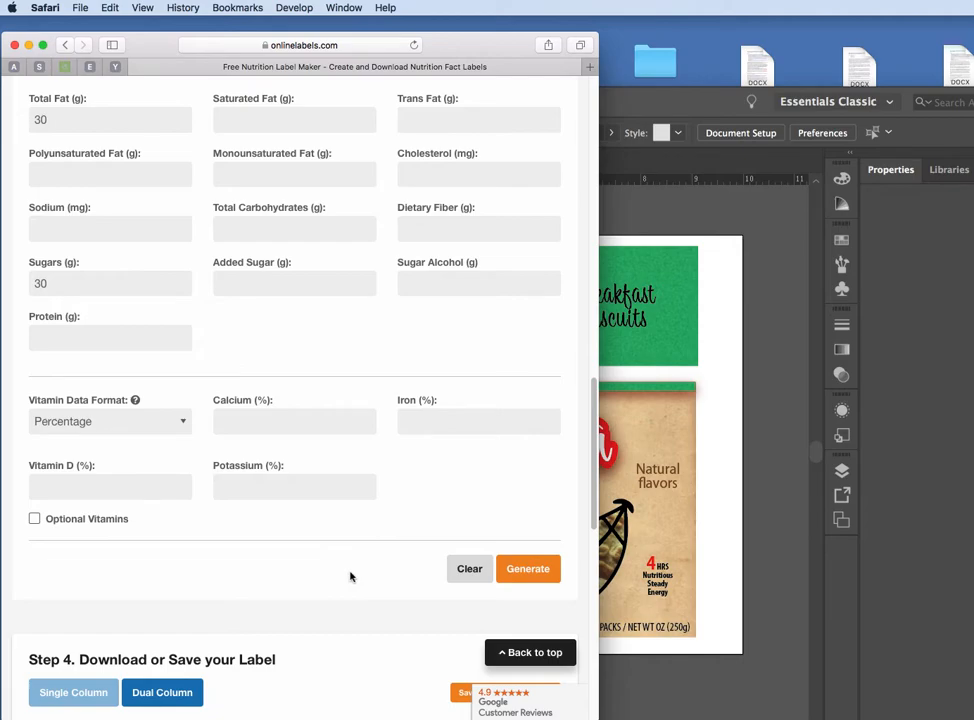
pyautogui.scroll(-3, 344, 577)
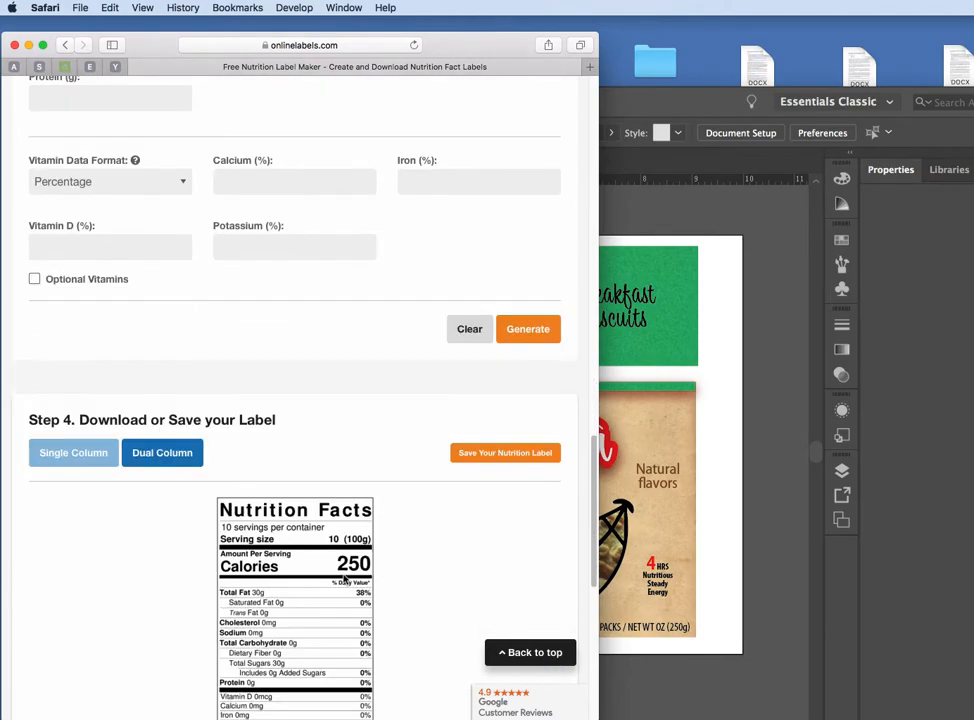
pyautogui.scroll(-3, 344, 577)
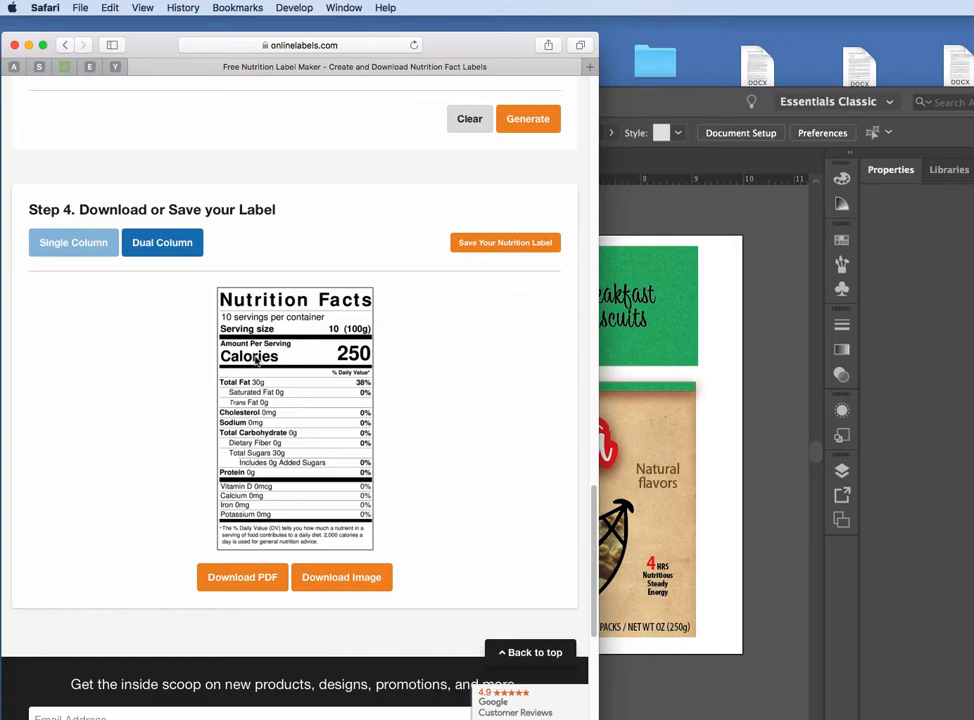
pyautogui.scroll(-5, 536, 387)
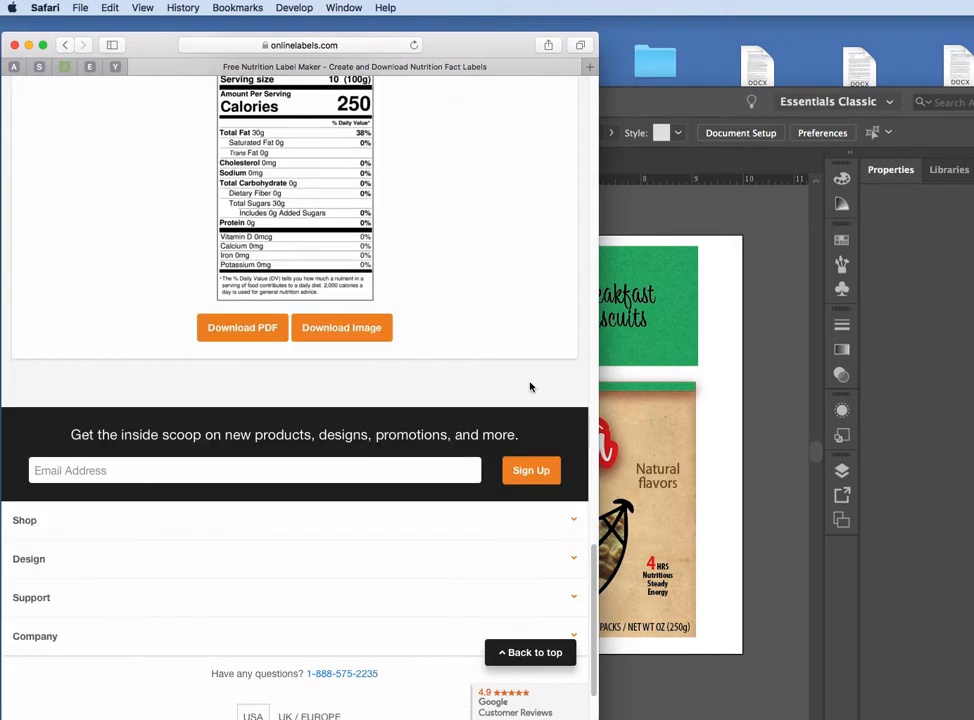
# - Download the generated nutrition label as an image and reposition its window in Photoshop
pyautogui.scroll(5, 531, 387)
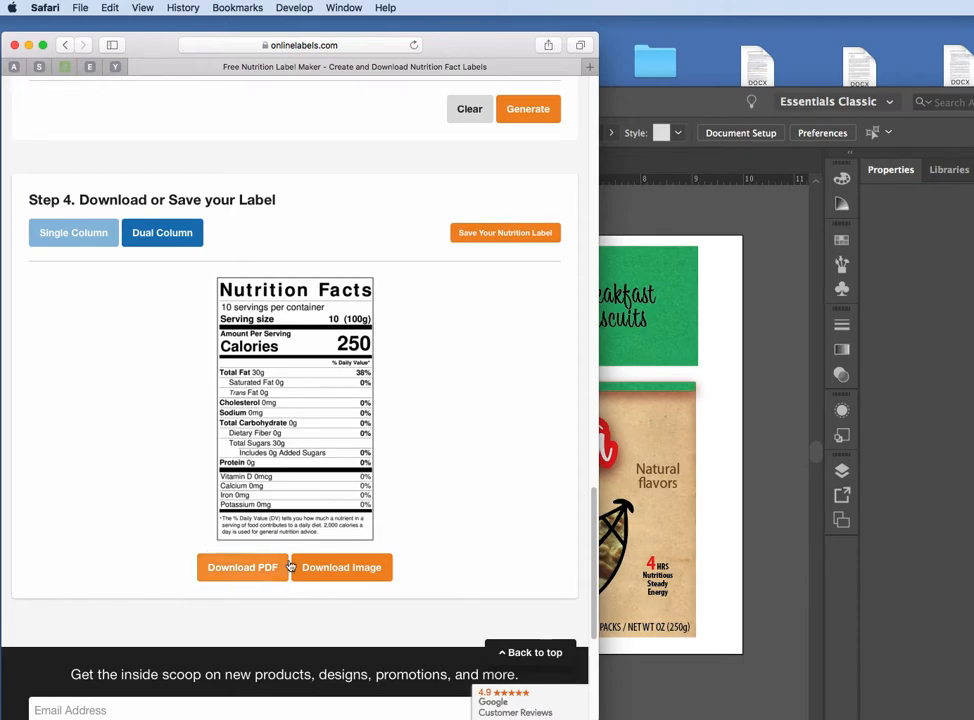
pyautogui.click(342, 569)
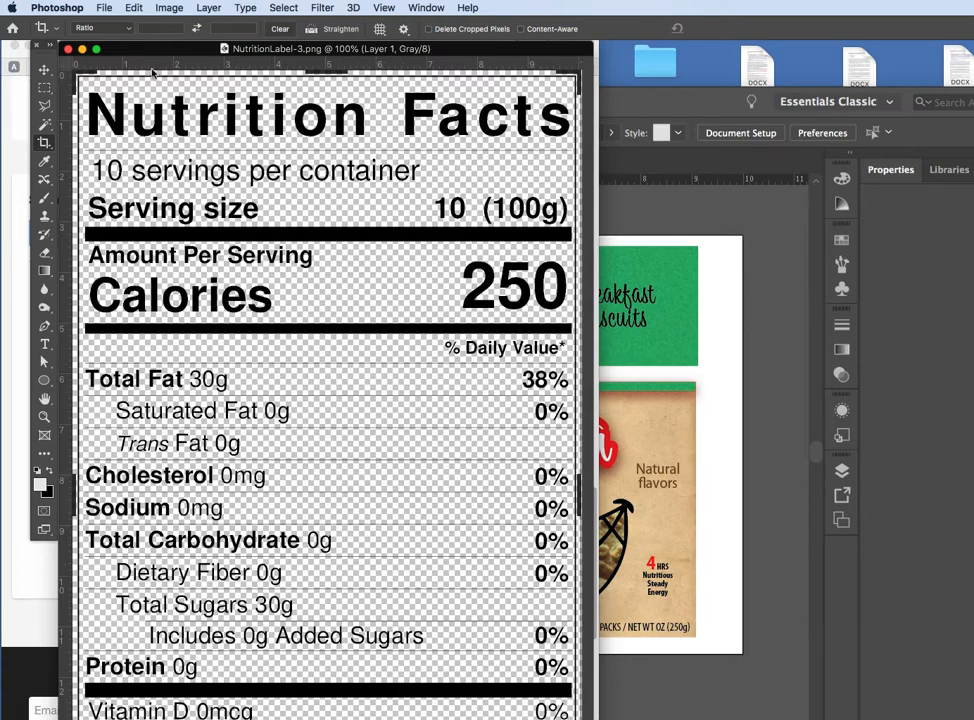
pyautogui.moveTo(139, 46); pyautogui.dragTo(309, 94)
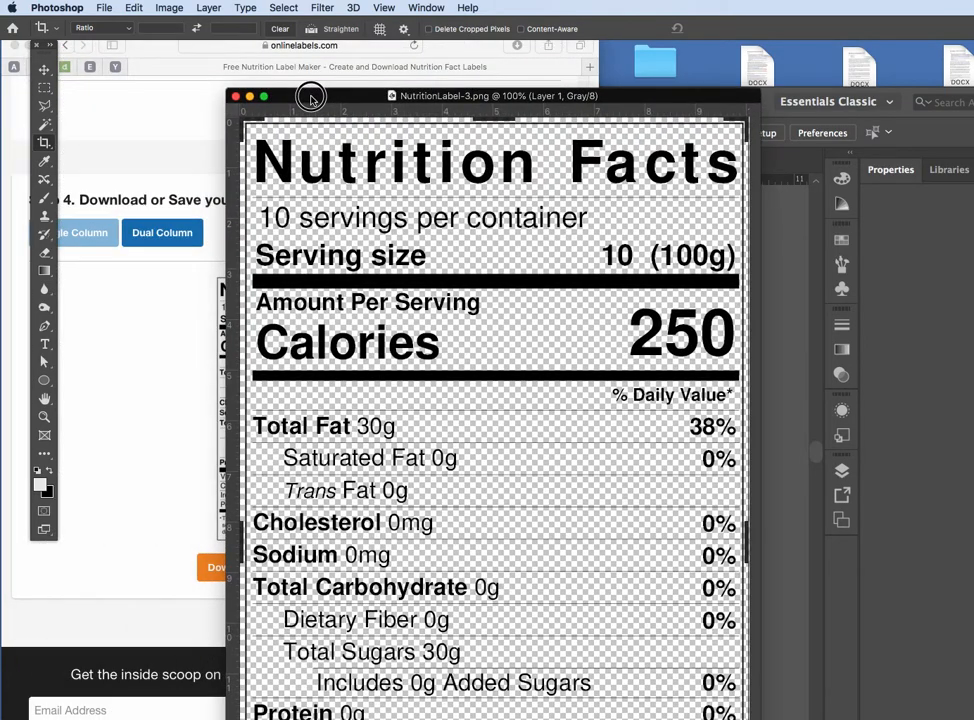
# - Save a copy of the nutrition label to the Desktop as NutritionLabel-3.png in PNG format with the large file size option
pyautogui.click(103, 8)
pyautogui.click(156, 166)
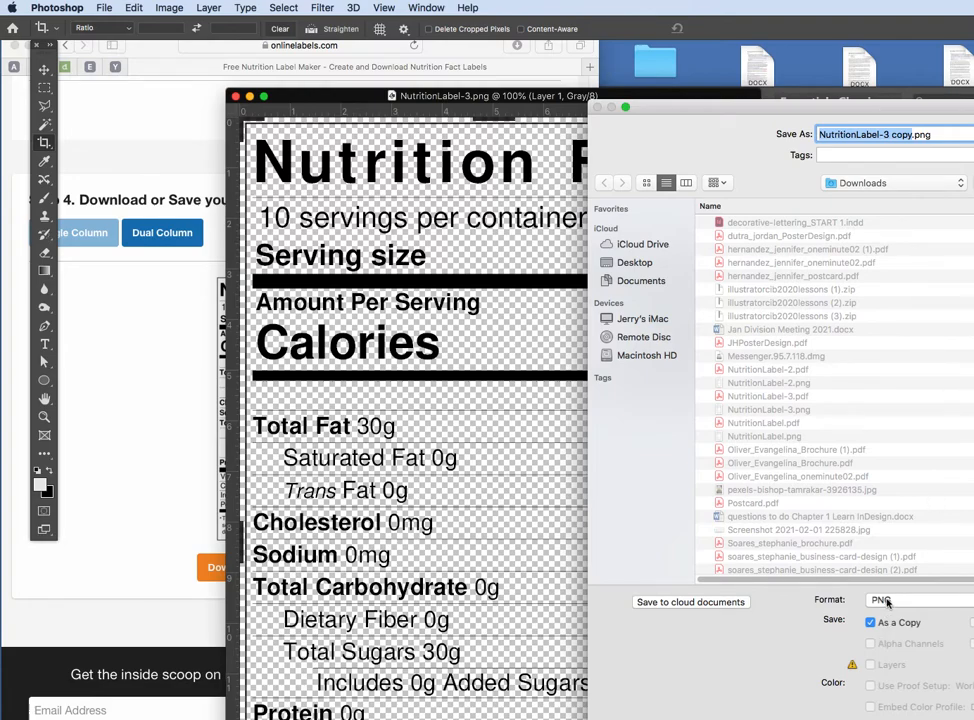
pyautogui.click(636, 264)
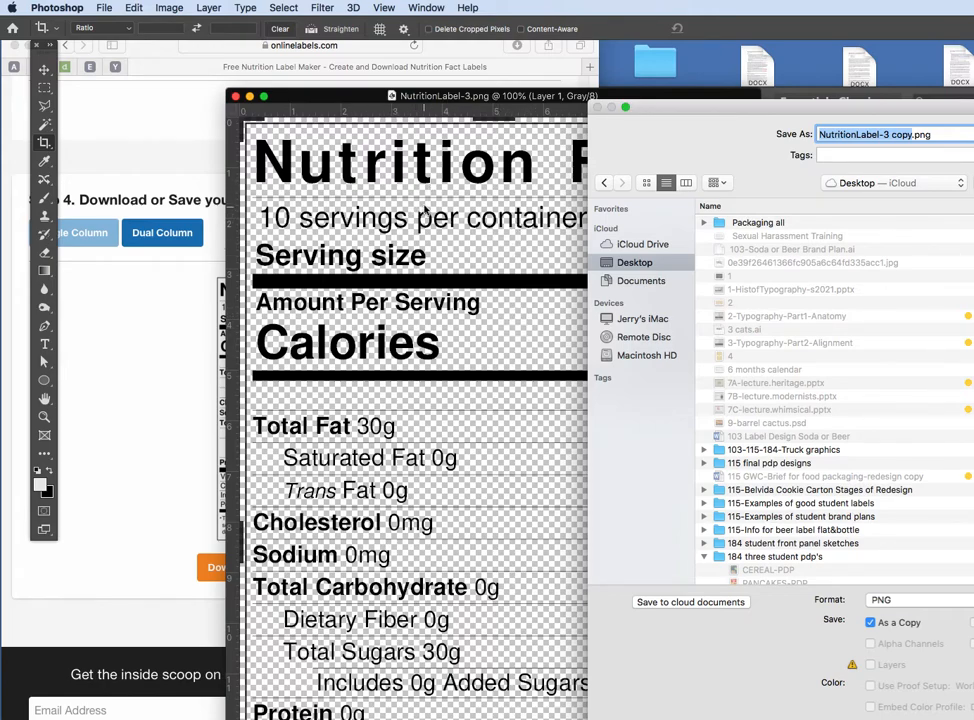
pyautogui.click(915, 601)
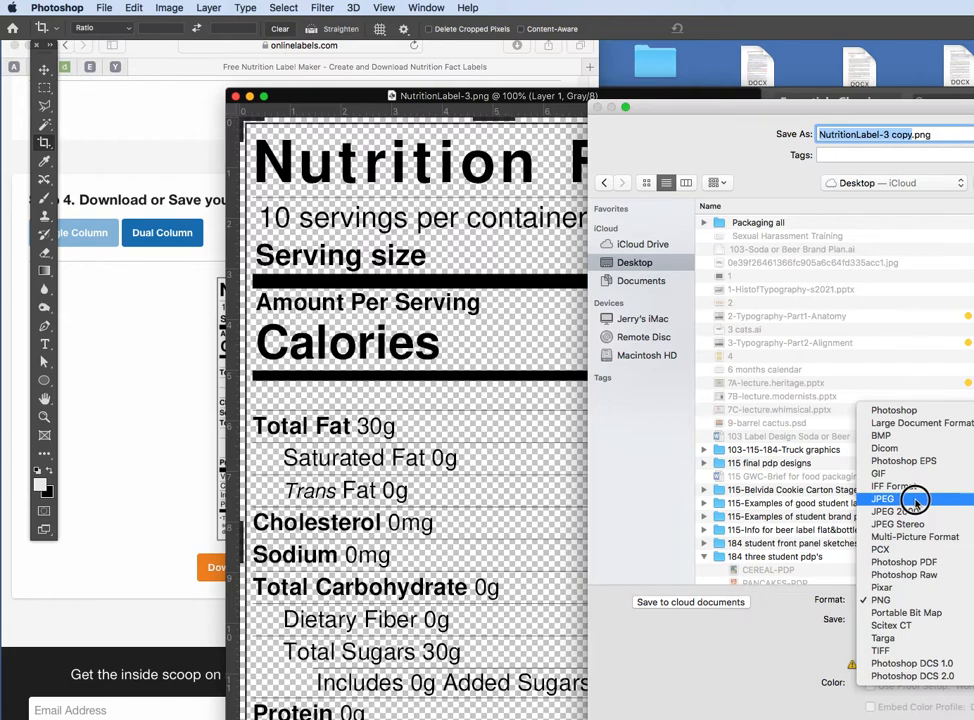
pyautogui.click(896, 600)
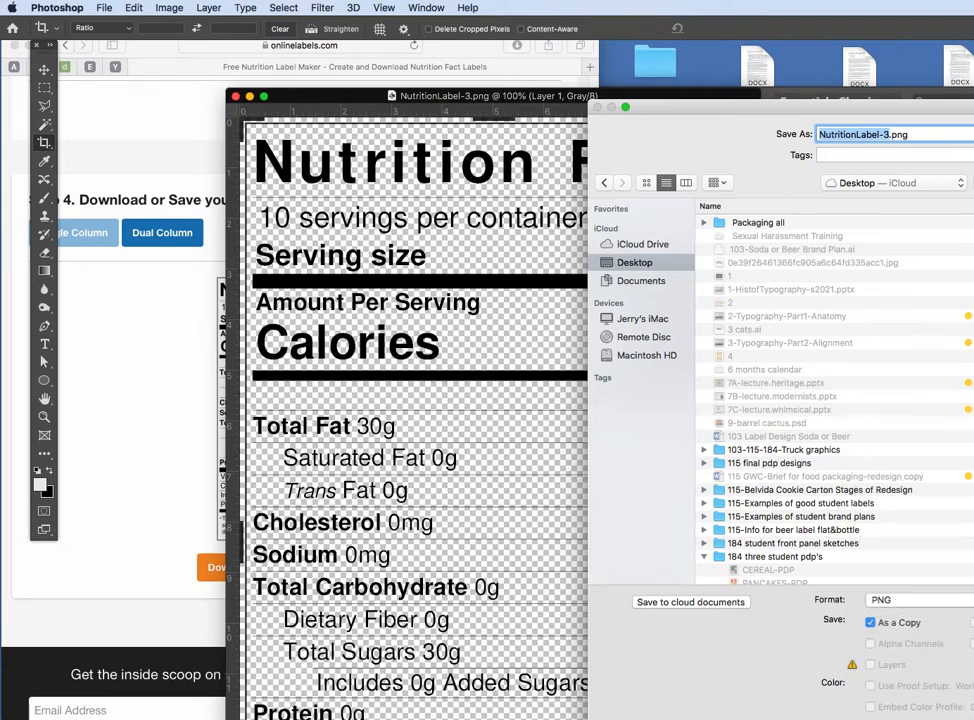
pyautogui.moveTo(686, 110); pyautogui.dragTo(413, 56)
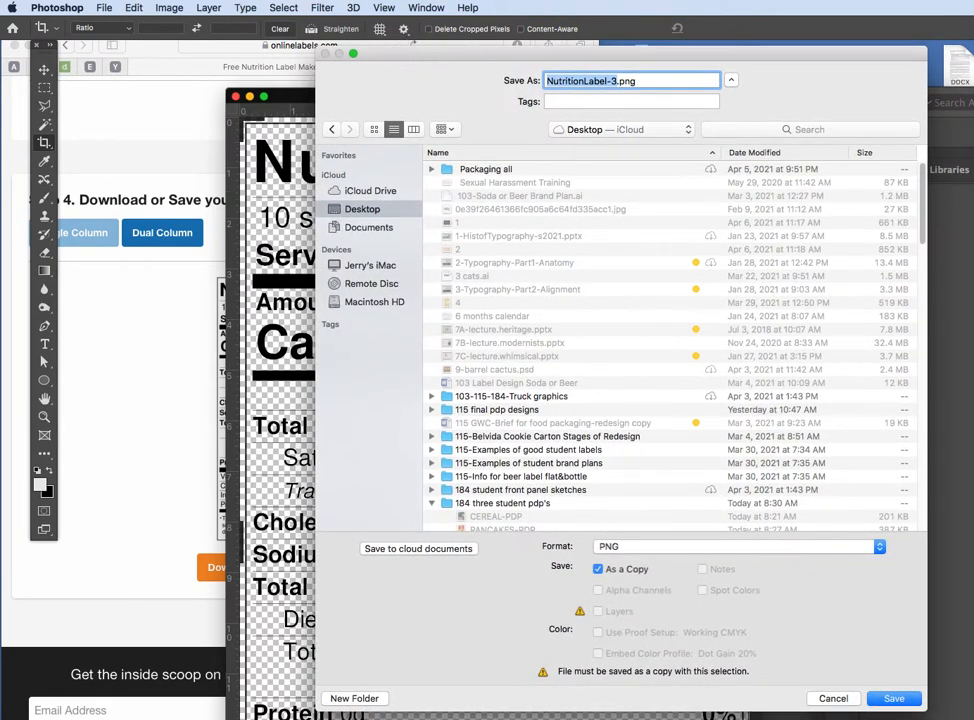
pyautogui.click(892, 699)
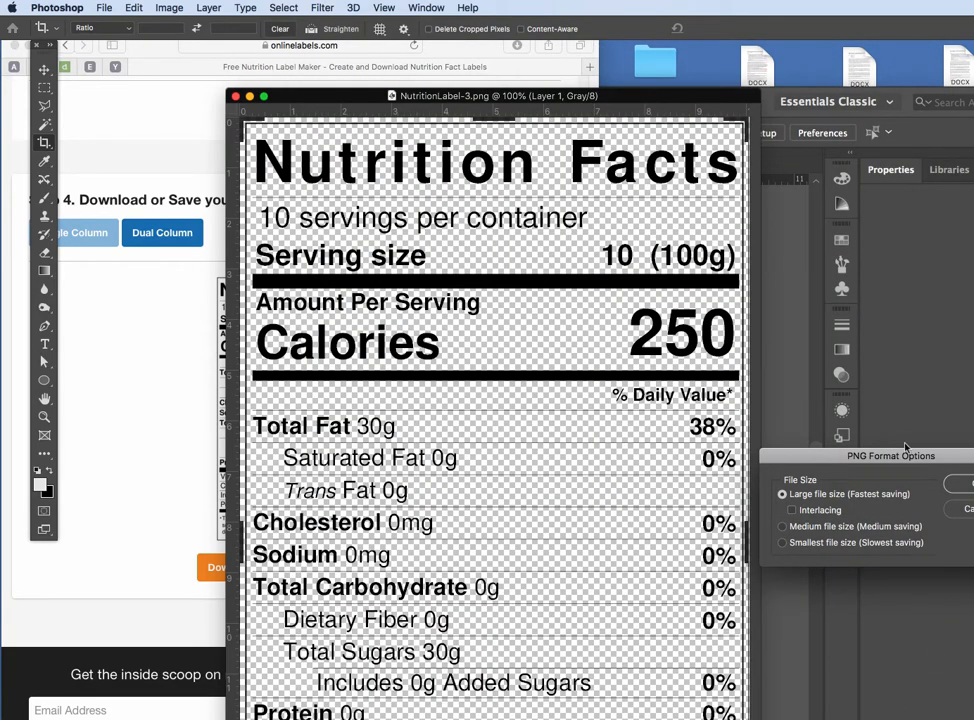
pyautogui.moveTo(820, 469); pyautogui.dragTo(652, 446)
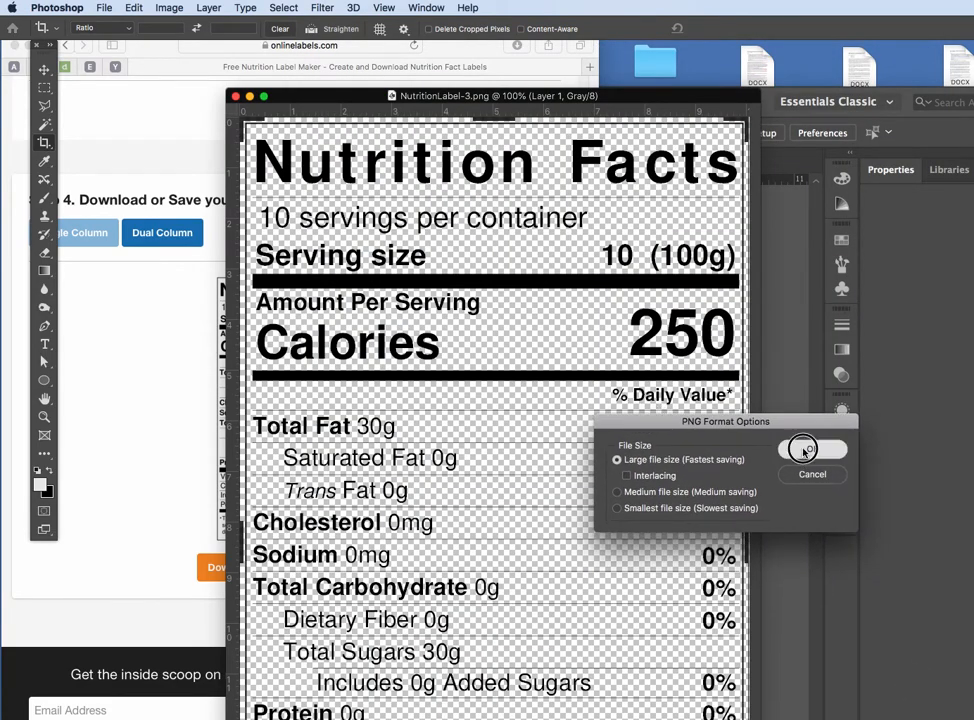
pyautogui.click(799, 447)
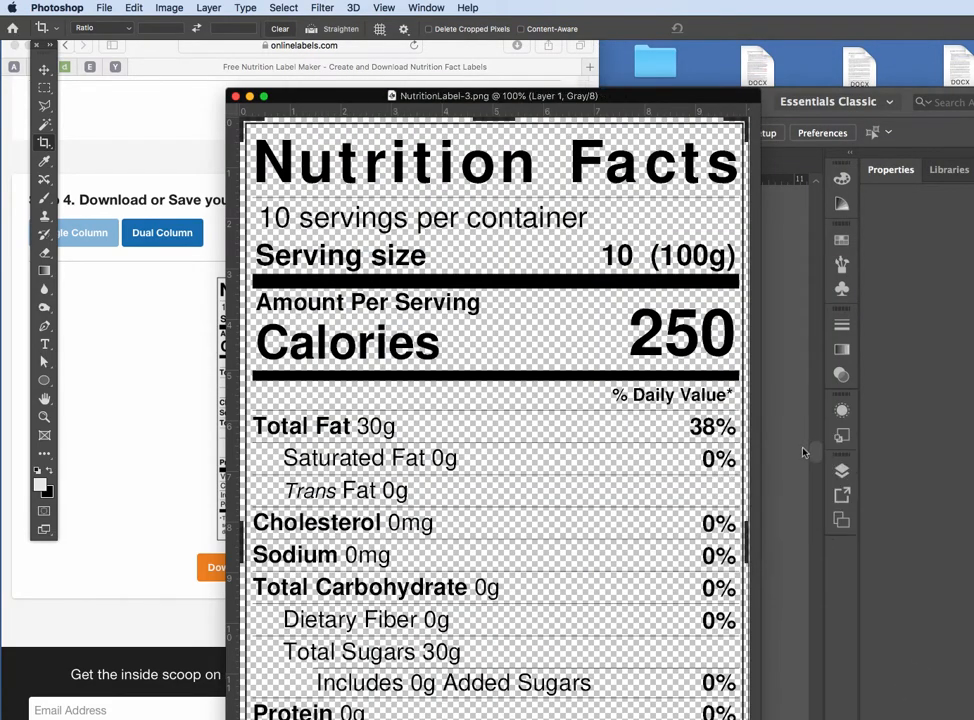
# - Close the label image and the browser window, and return to the packaging document in Illustrator
pyautogui.click(236, 97)
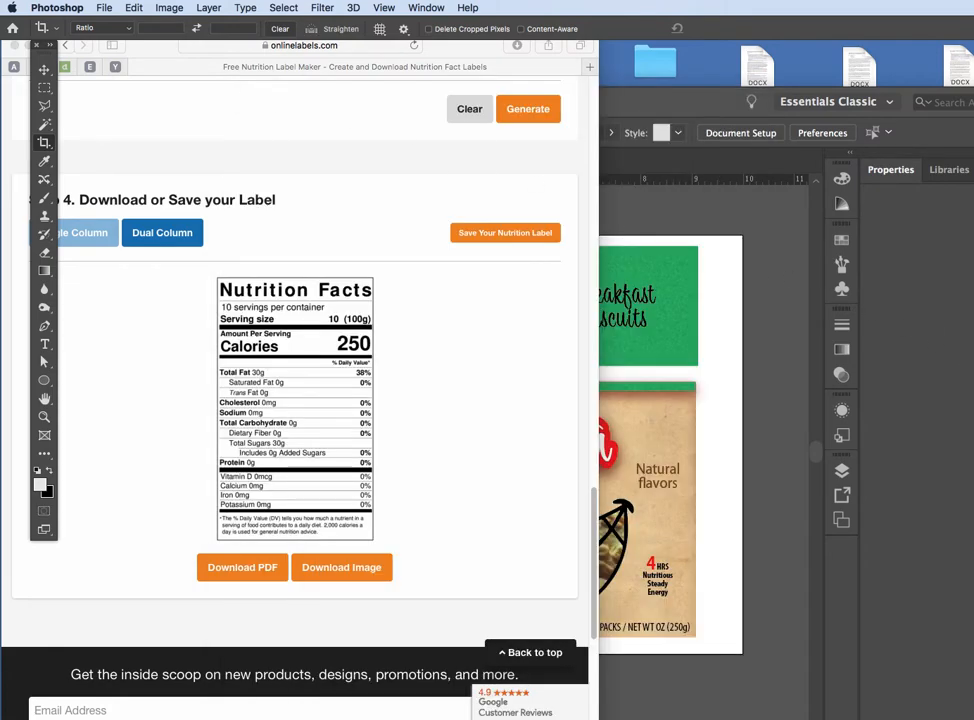
pyautogui.press('super+Tab')
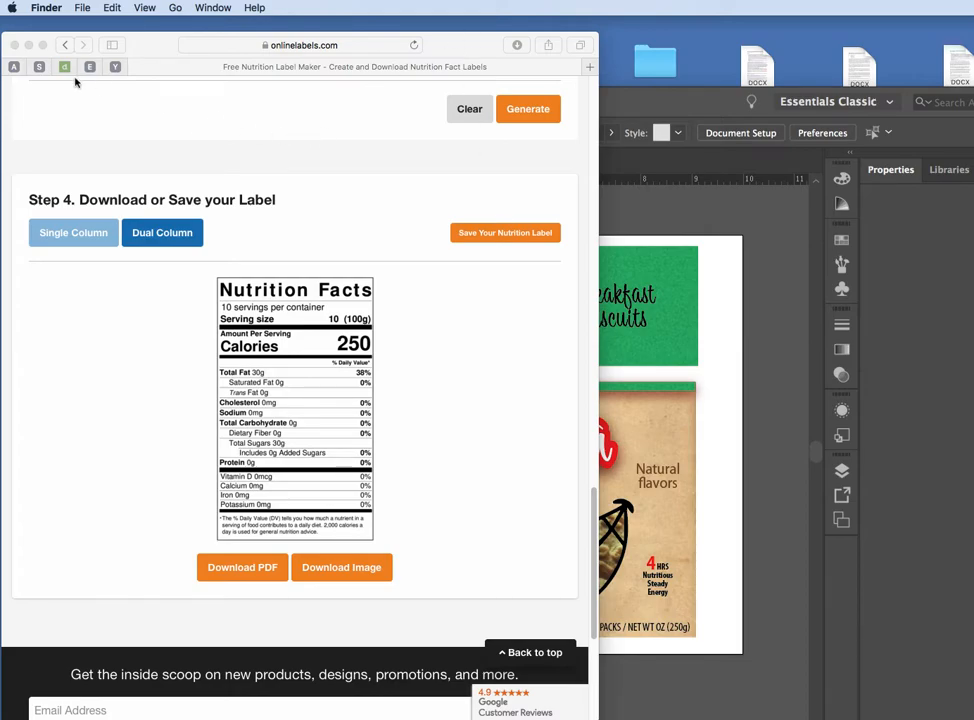
pyautogui.click(15, 46)
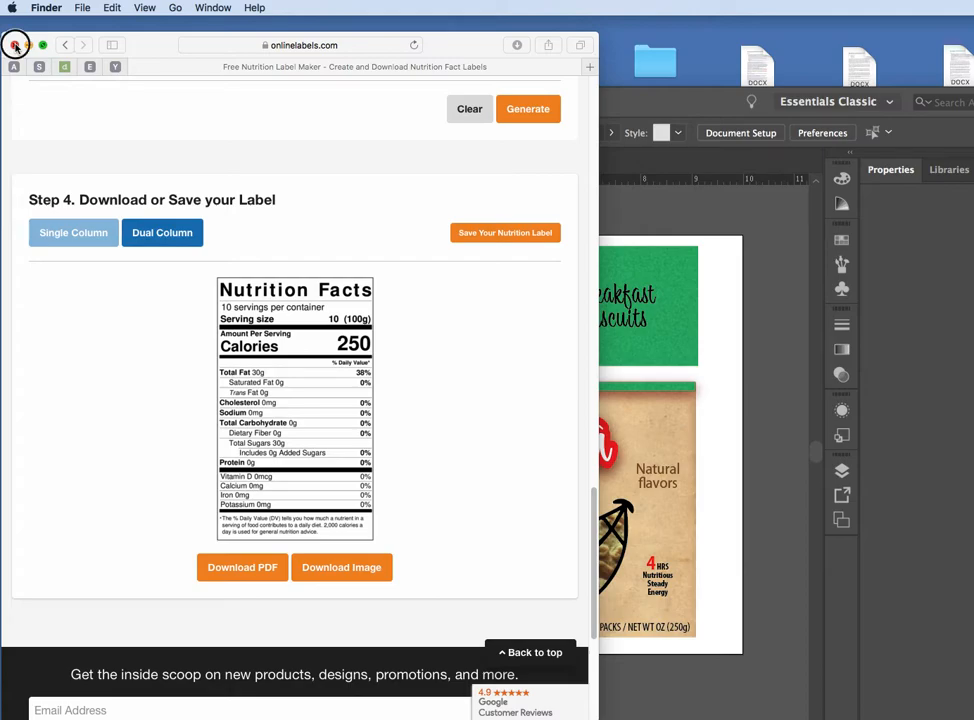
pyautogui.moveTo(201, 97); pyautogui.dragTo(244, 52)
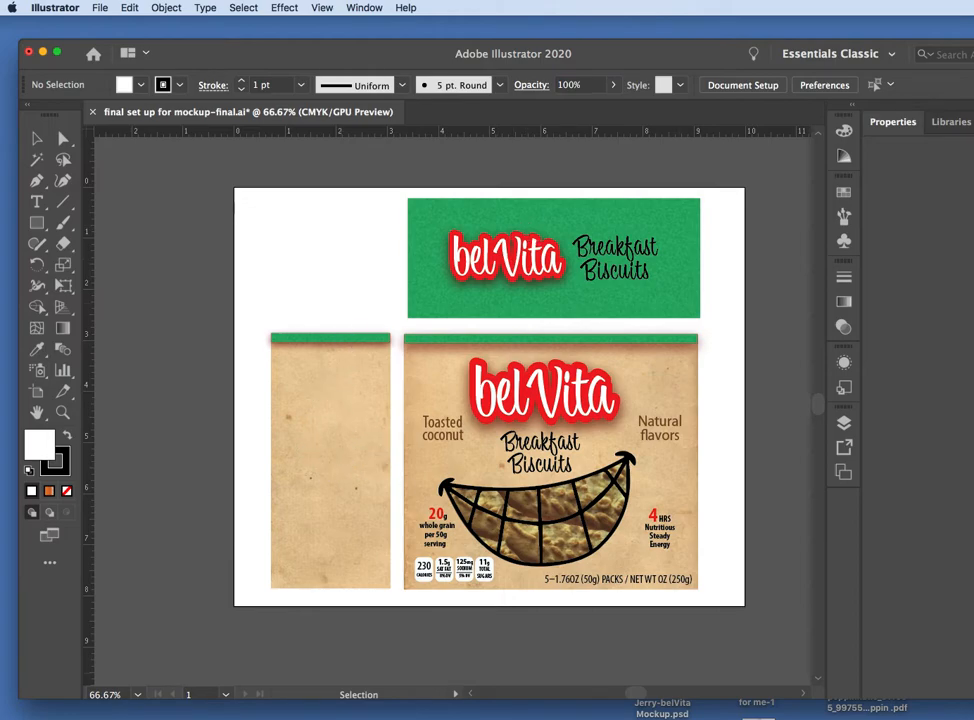
# - Place NutritionLabel-3.png from the Desktop into the packaging document and scale it down toward the side panel's size
pyautogui.moveTo(398, 583); pyautogui.dragTo(333, 428)
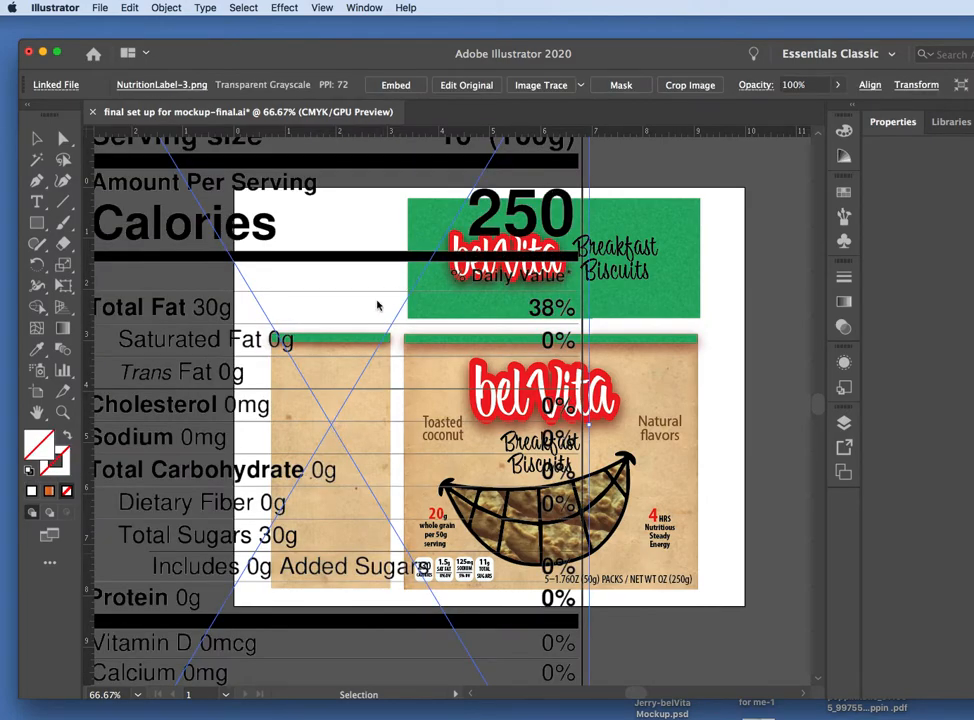
pyautogui.scroll(4, 378, 306)
pyautogui.scroll(4, 450, 410)
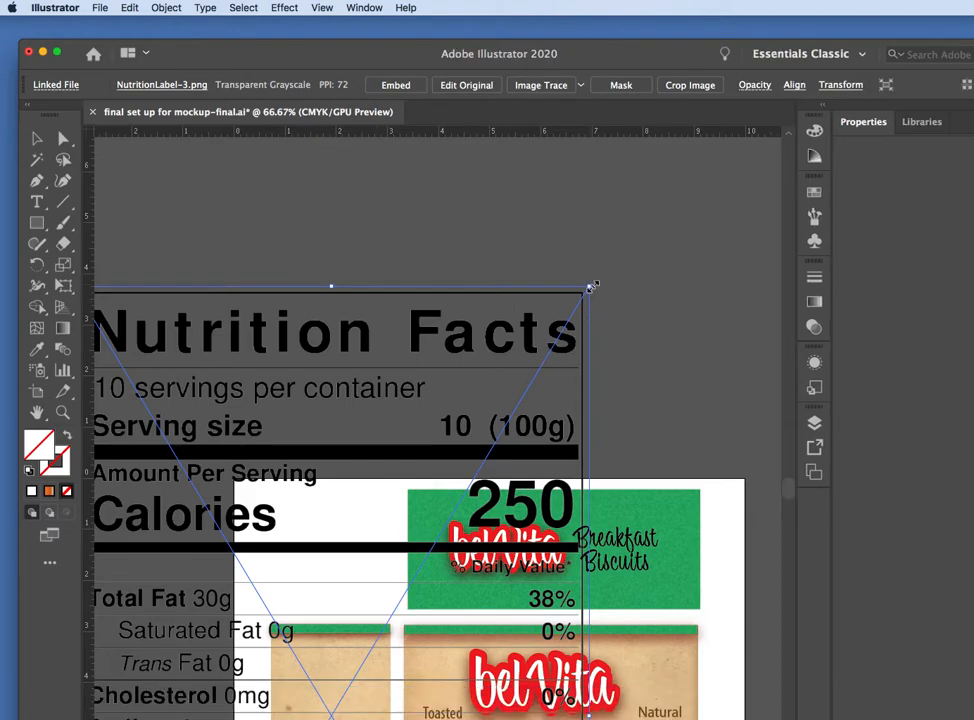
pyautogui.moveTo(590, 286); pyautogui.dragTo(283, 633)
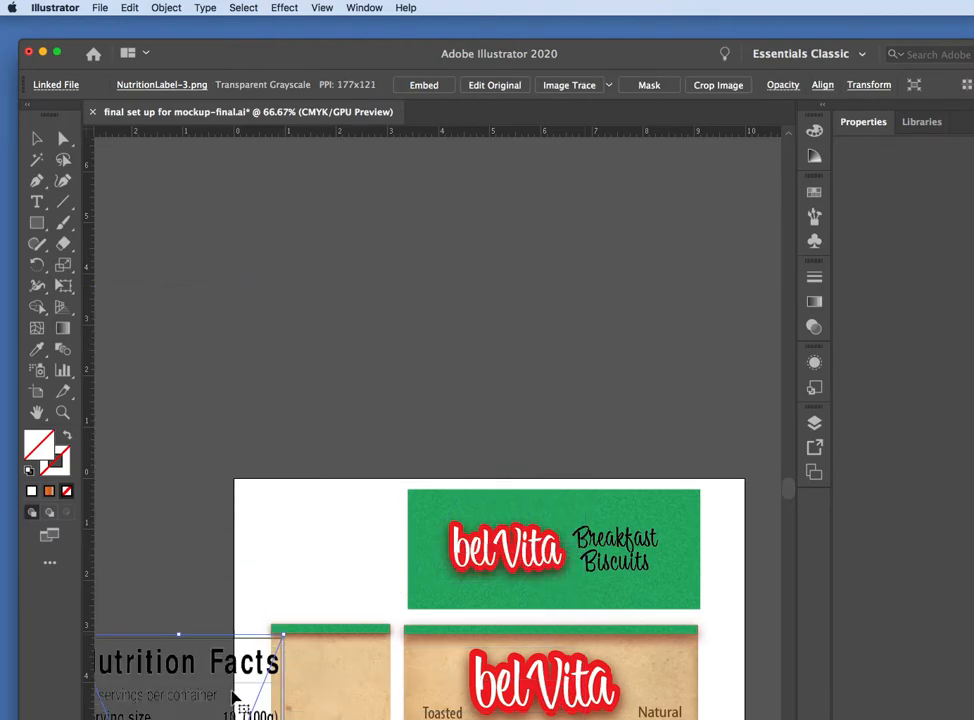
# - Reduce the placed nutrition label's height, and then its overall size, by its bounding box near the blank side panel
pyautogui.moveTo(207, 705); pyautogui.dragTo(402, 378)
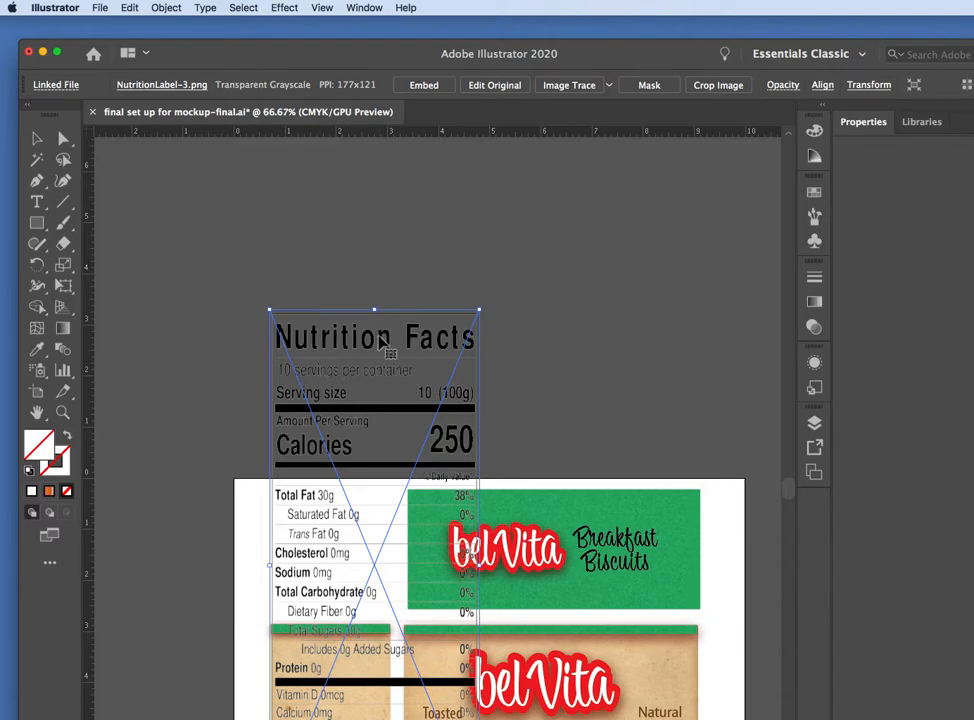
pyautogui.moveTo(373, 308); pyautogui.dragTo(373, 400)
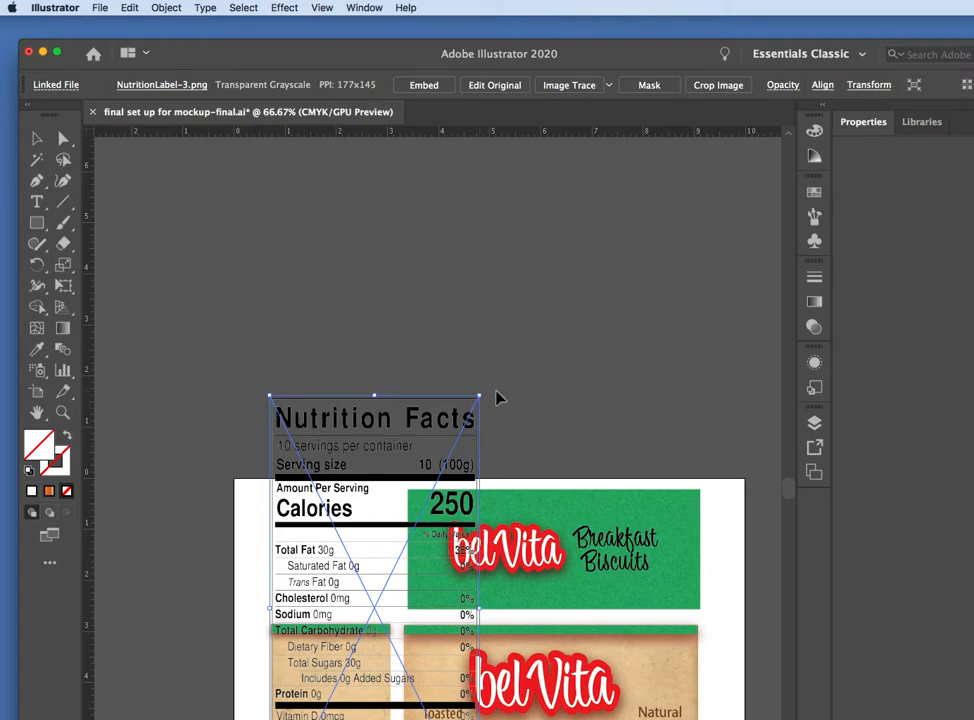
pyautogui.moveTo(481, 397); pyautogui.dragTo(295, 620)
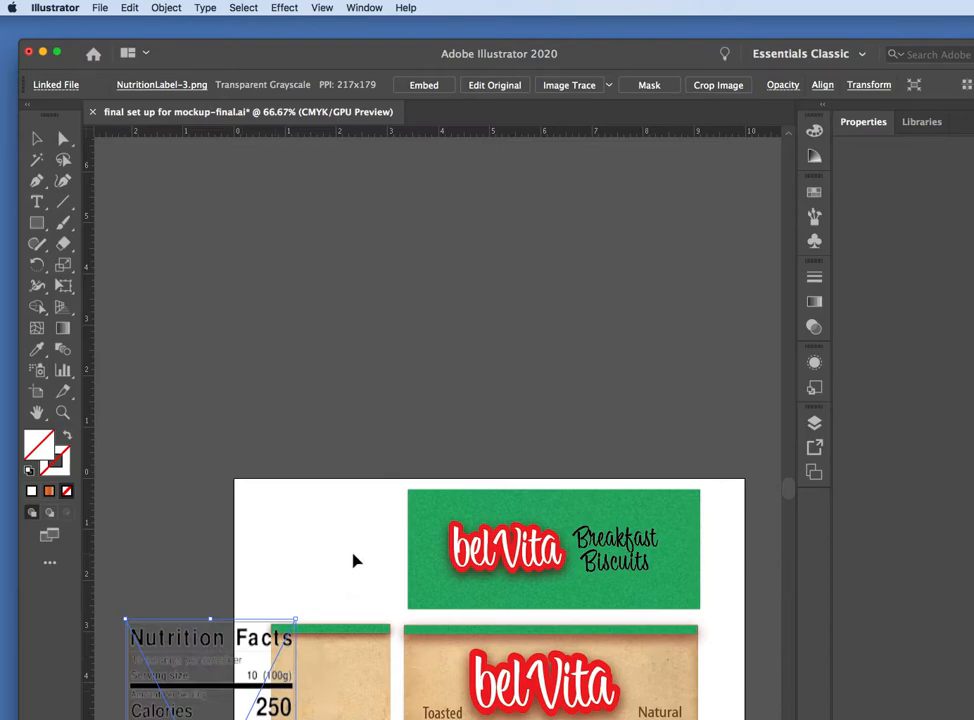
pyautogui.scroll(-5, 788, 488)
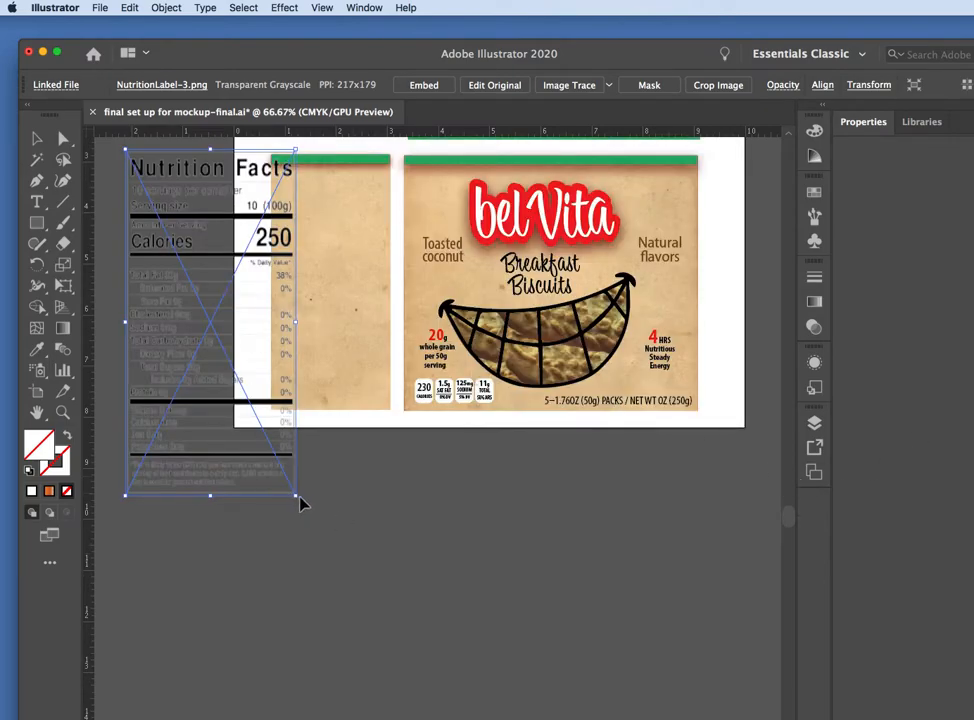
# - Shrink the nutrition label further to fit the blank side panel, position it there and check it up close
pyautogui.click(335, 505)
pyautogui.click(198, 376)
pyautogui.moveTo(297, 500); pyautogui.dragTo(215, 335)
pyautogui.moveTo(184, 251); pyautogui.dragTo(330, 281)
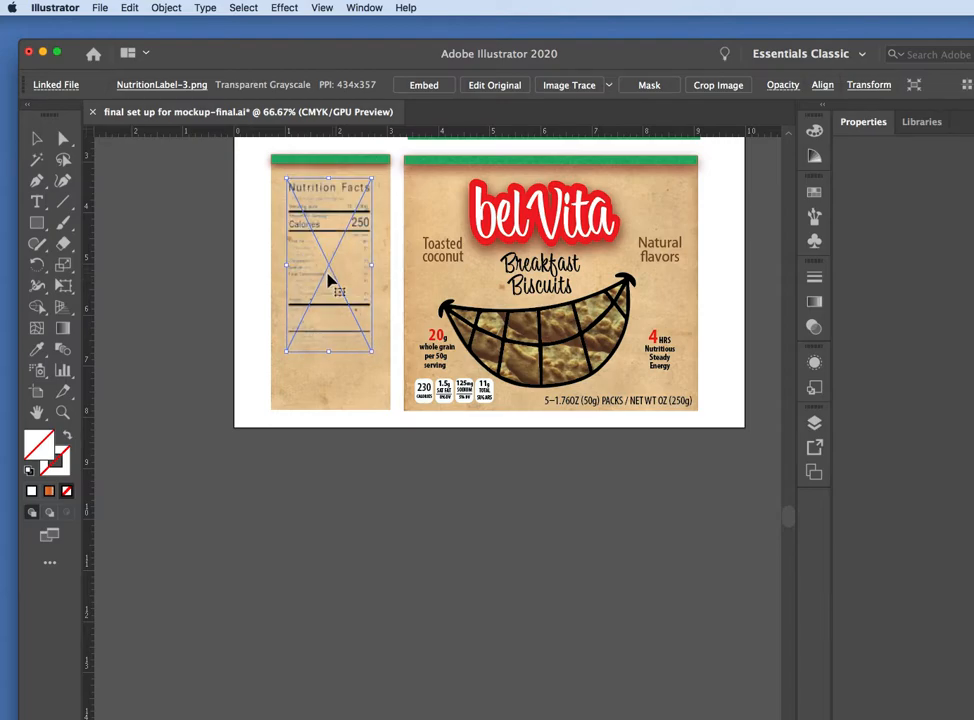
pyautogui.click(139, 250)
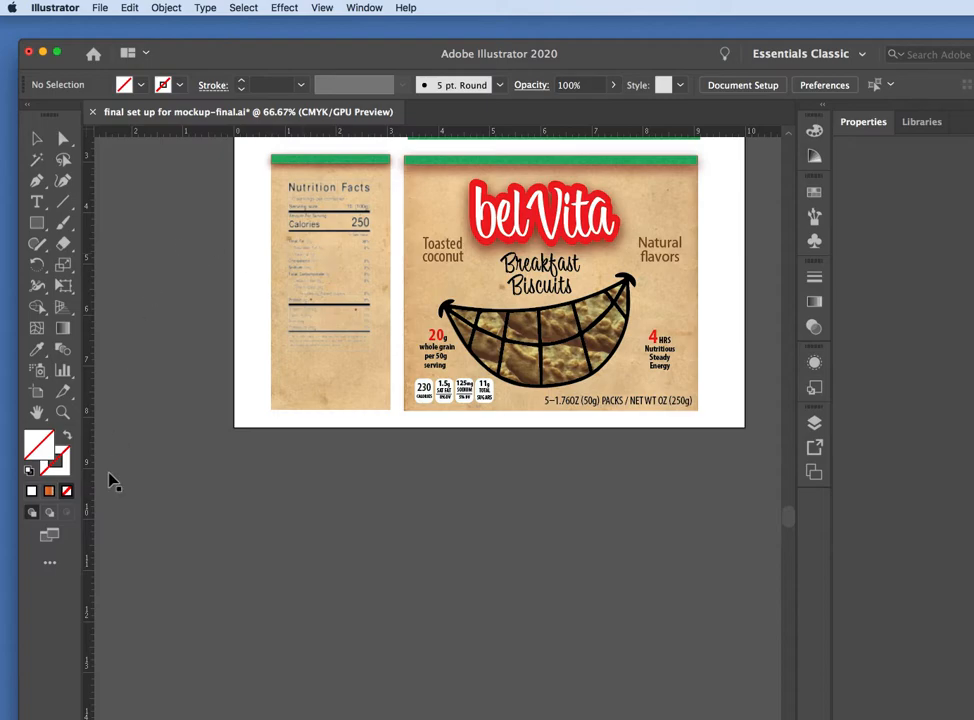
pyautogui.click(297, 300)
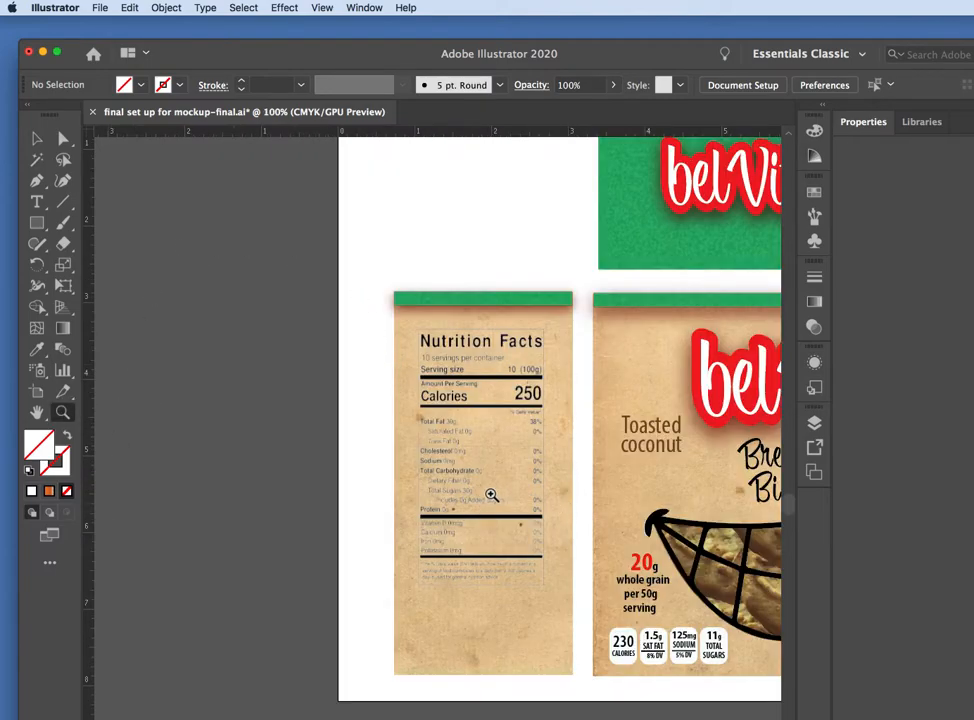
pyautogui.click(495, 495)
pyautogui.click(495, 495)
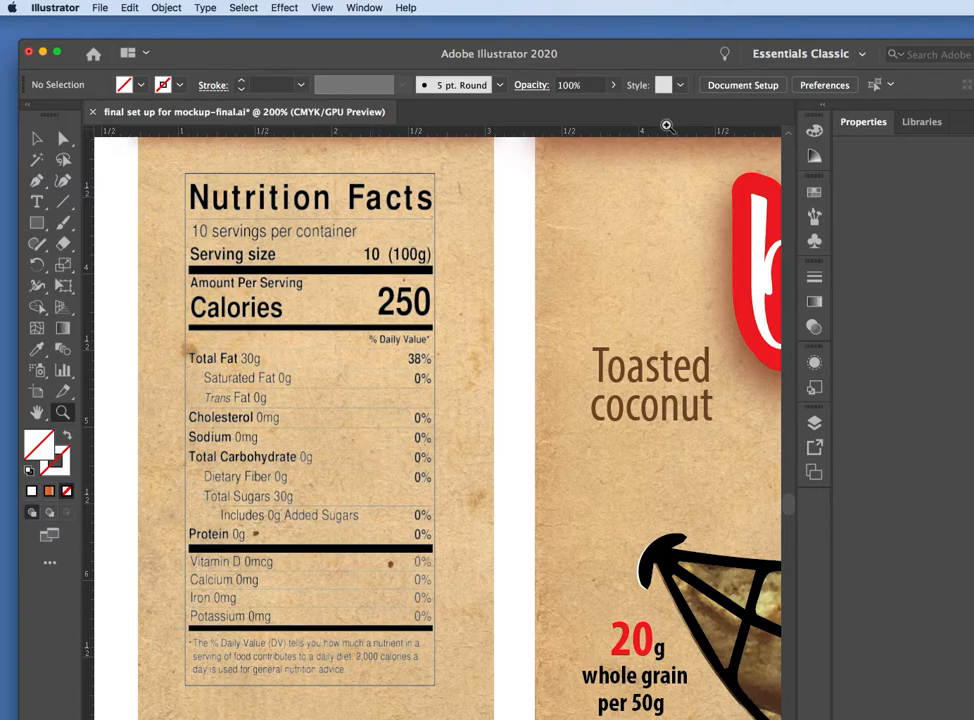
# - Place a fresh copy of NutritionLabel-3.png from the Desktop into the packaging document
pyautogui.moveTo(607, 54); pyautogui.dragTo(615, 152)
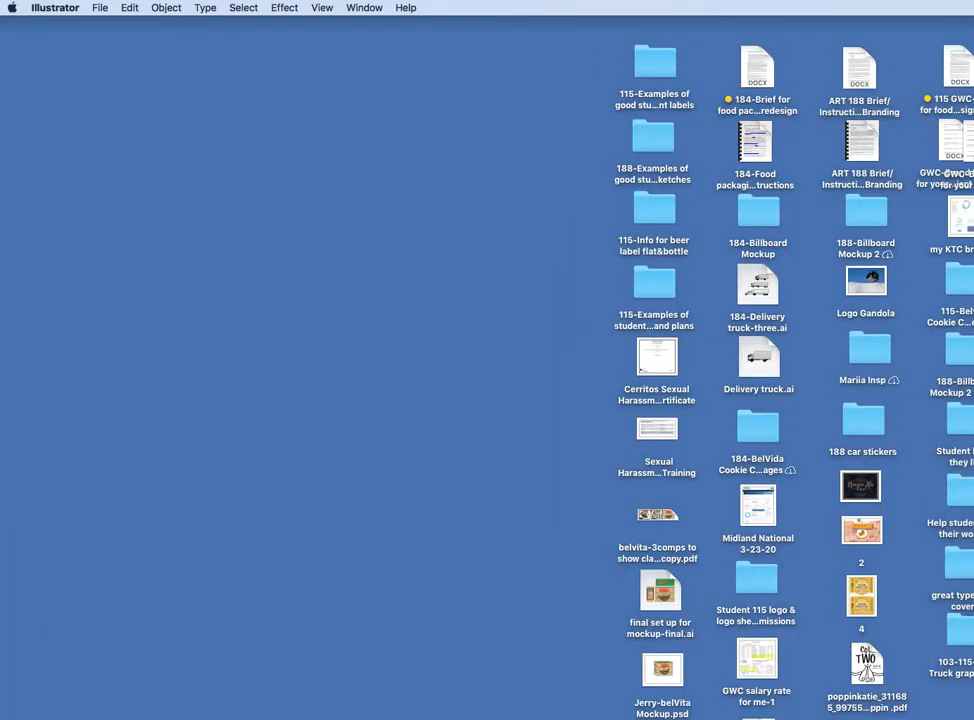
pyautogui.moveTo(973, 100); pyautogui.dragTo(586, 6)
pyautogui.moveTo(496, 719); pyautogui.dragTo(463, 530)
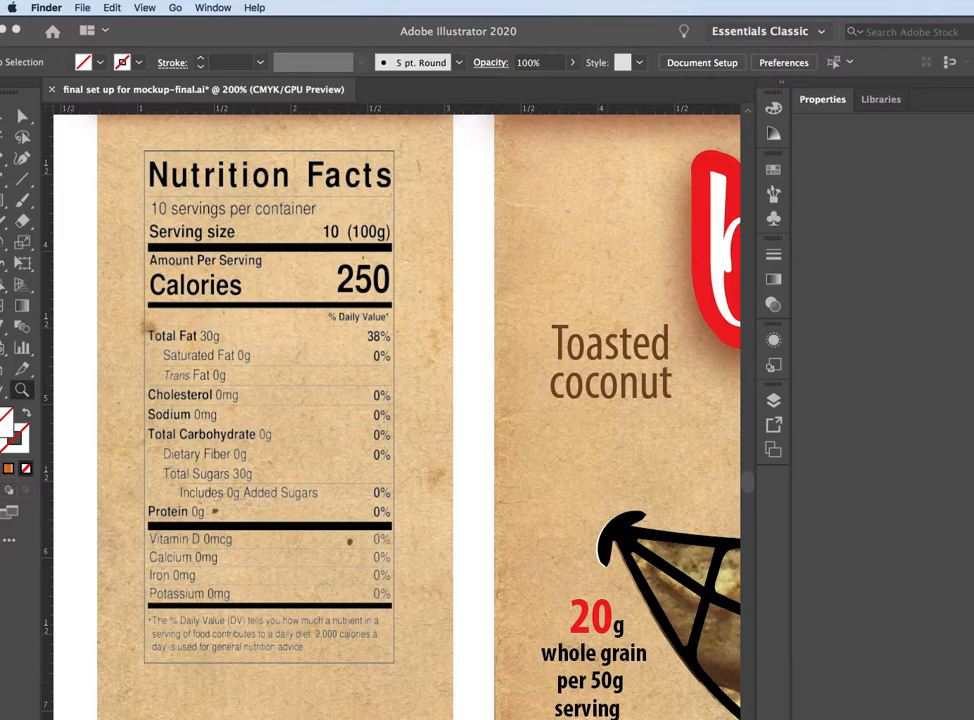
pyautogui.moveTo(470, 719); pyautogui.dragTo(472, 446)
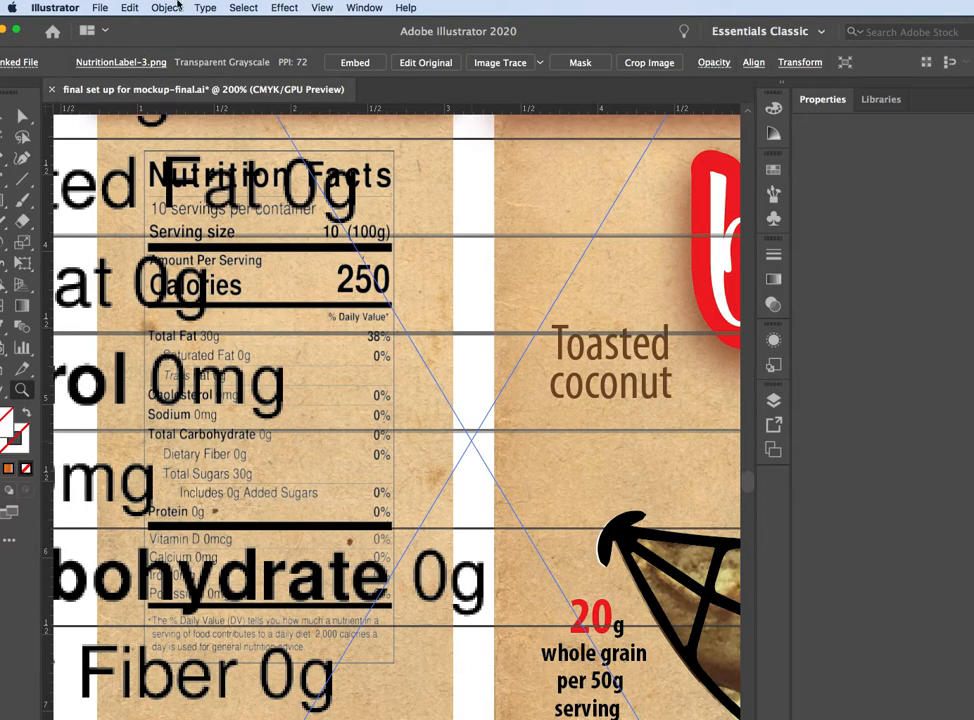
# - Scale the newly placed nutrition label uniformly to 30%
pyautogui.click(166, 7)
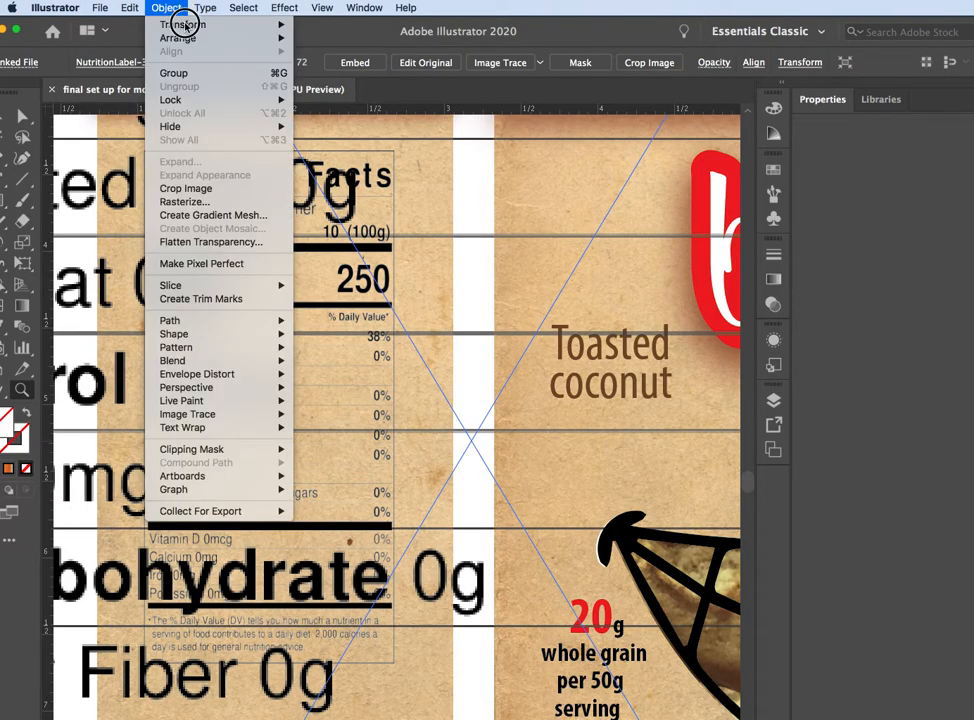
pyautogui.moveTo(172, 22)
pyautogui.click(350, 90)
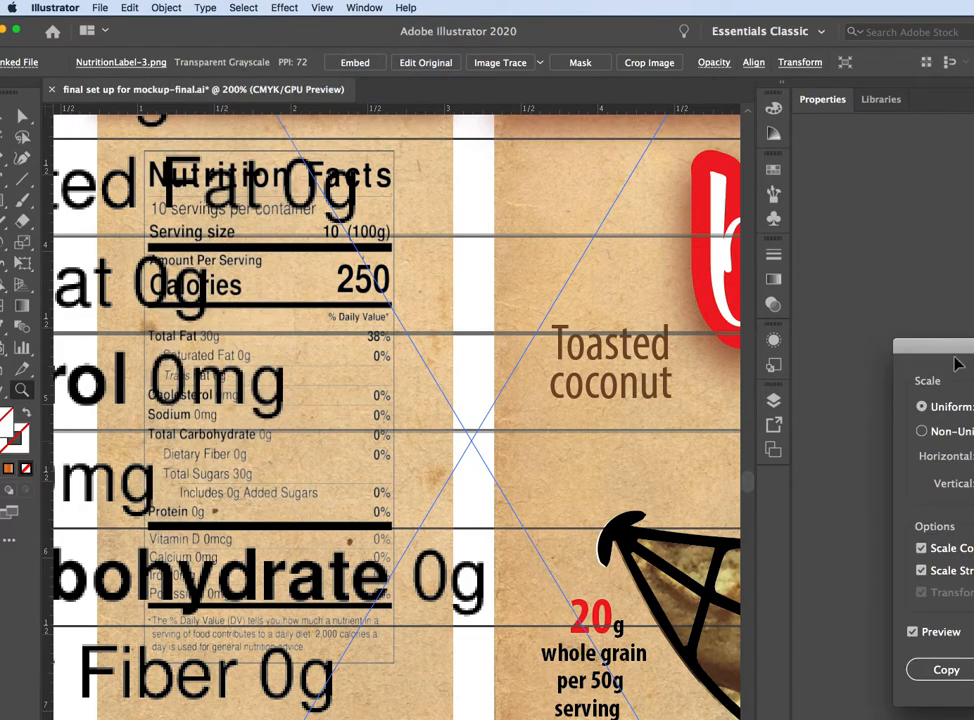
pyautogui.moveTo(957, 365); pyautogui.dragTo(494, 238)
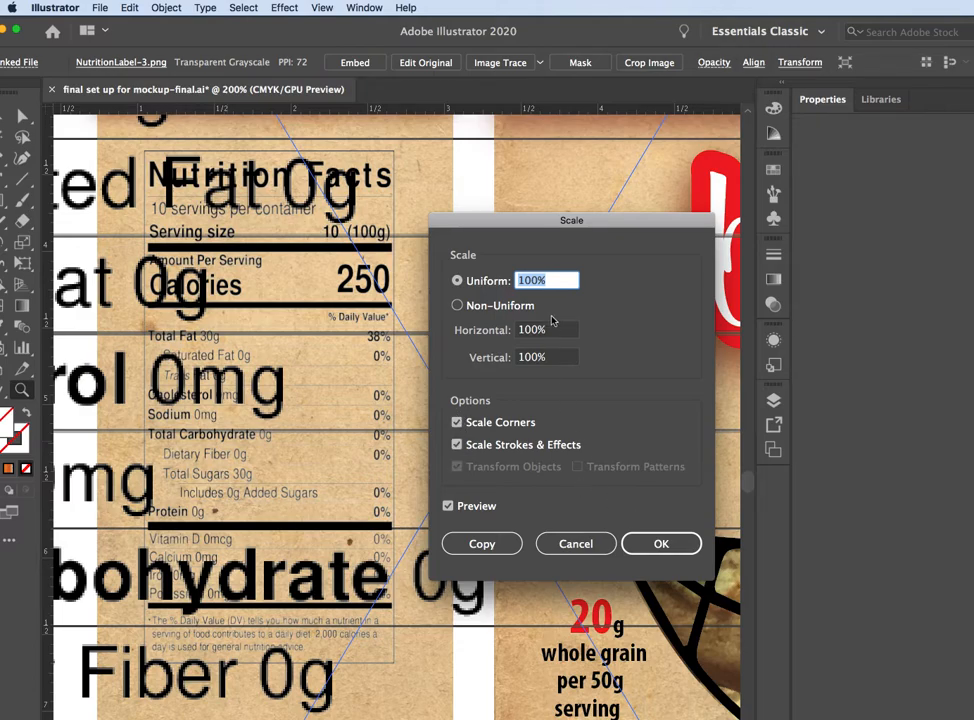
pyautogui.click(537, 282)
pyautogui.moveTo(530, 281); pyautogui.dragTo(518, 281)
pyautogui.write('3')
pyautogui.click(659, 544)
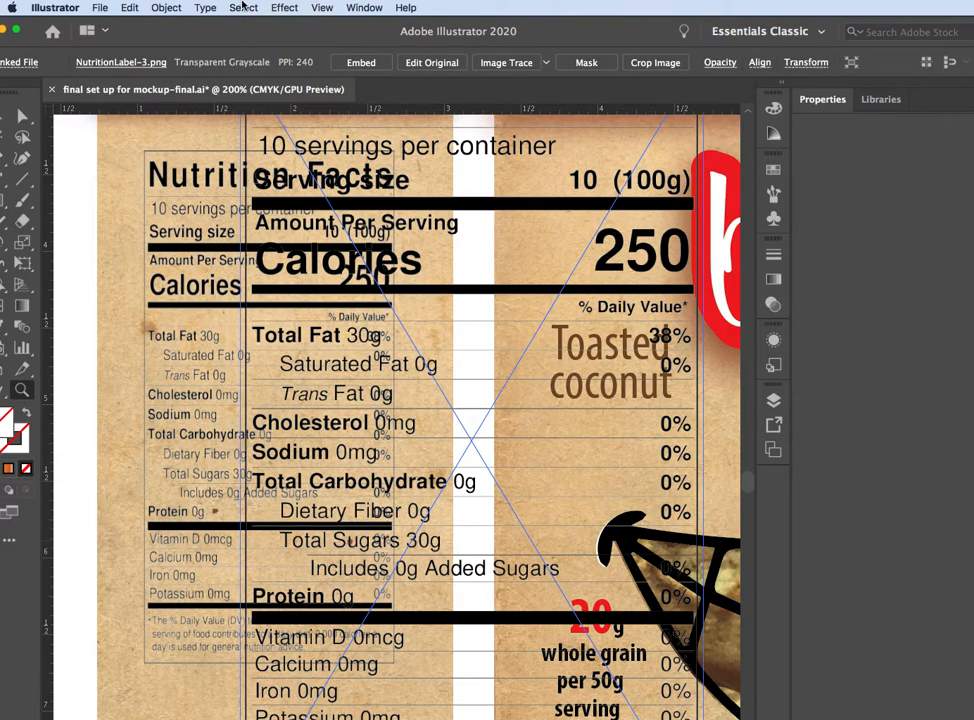
# - Scale the new nutrition label down again, uniformly to 70%
pyautogui.click(167, 8)
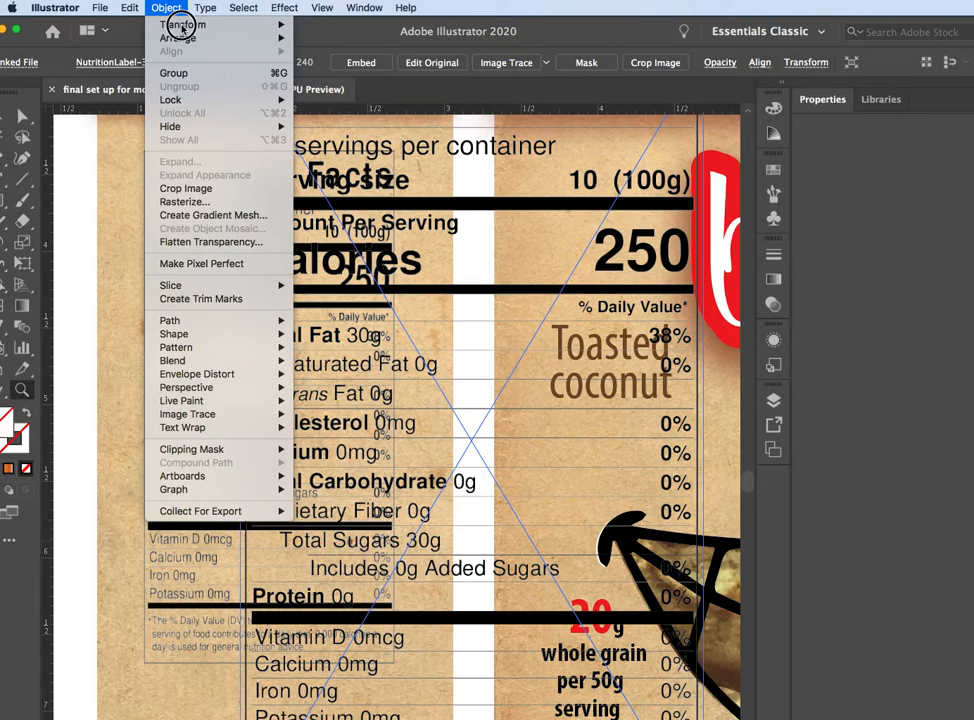
pyautogui.moveTo(188, 24)
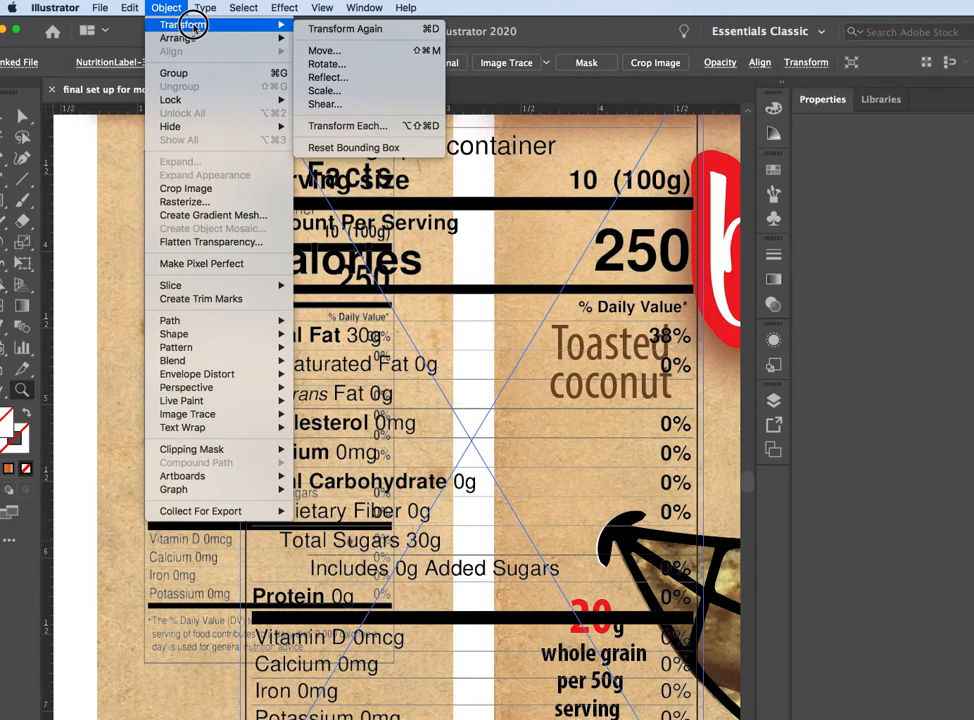
pyautogui.click(324, 92)
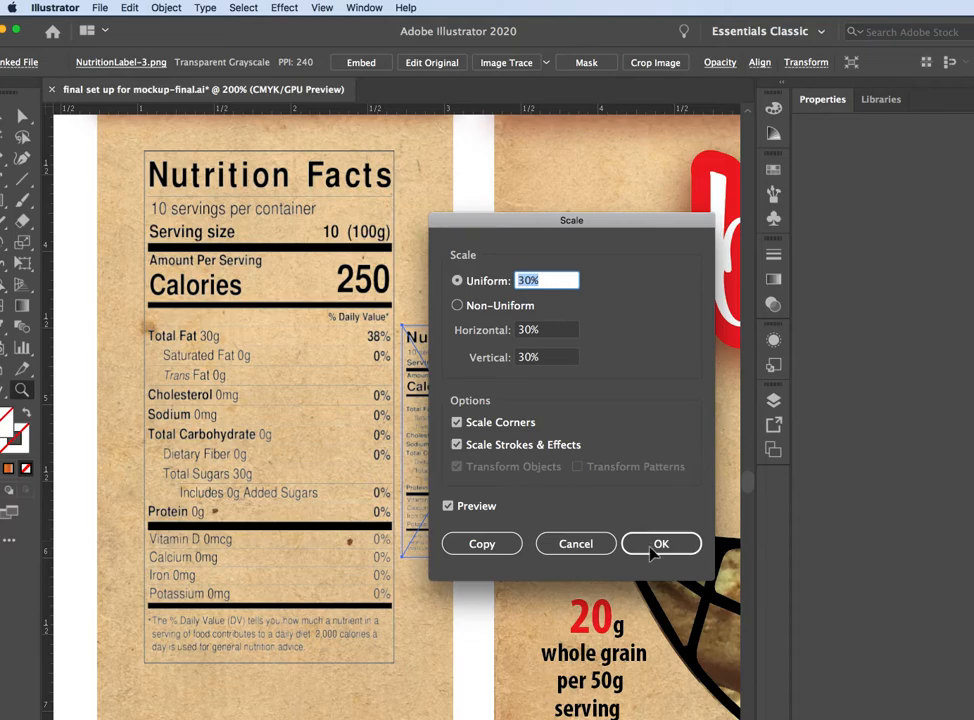
pyautogui.moveTo(490, 218); pyautogui.dragTo(478, 183)
pyautogui.click(505, 242)
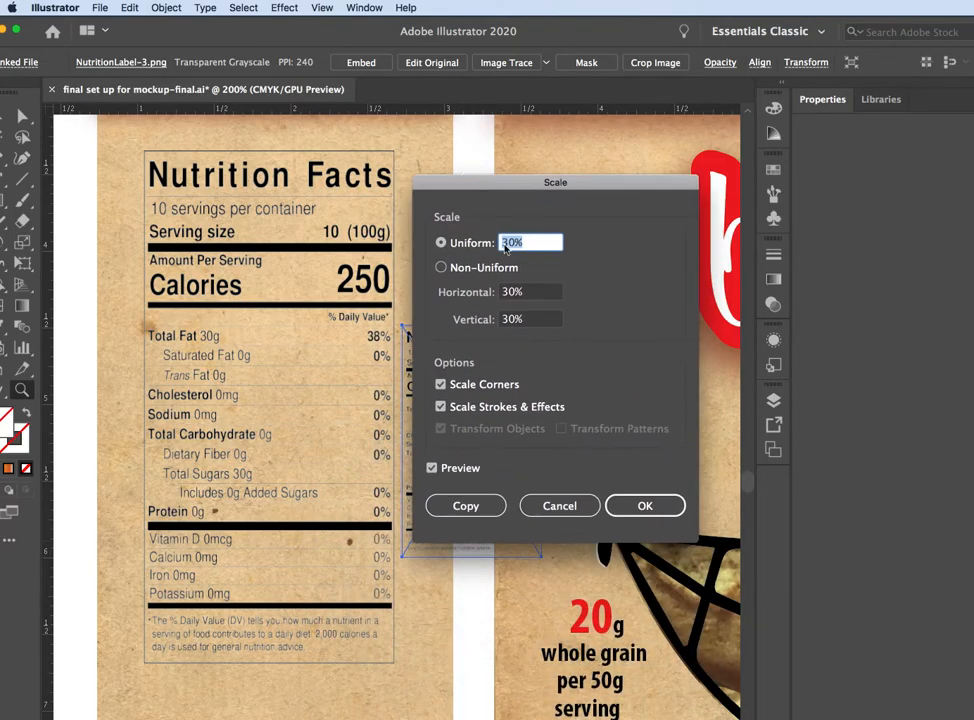
pyautogui.moveTo(511, 242); pyautogui.dragTo(504, 242)
pyautogui.write('7')
pyautogui.click(643, 505)
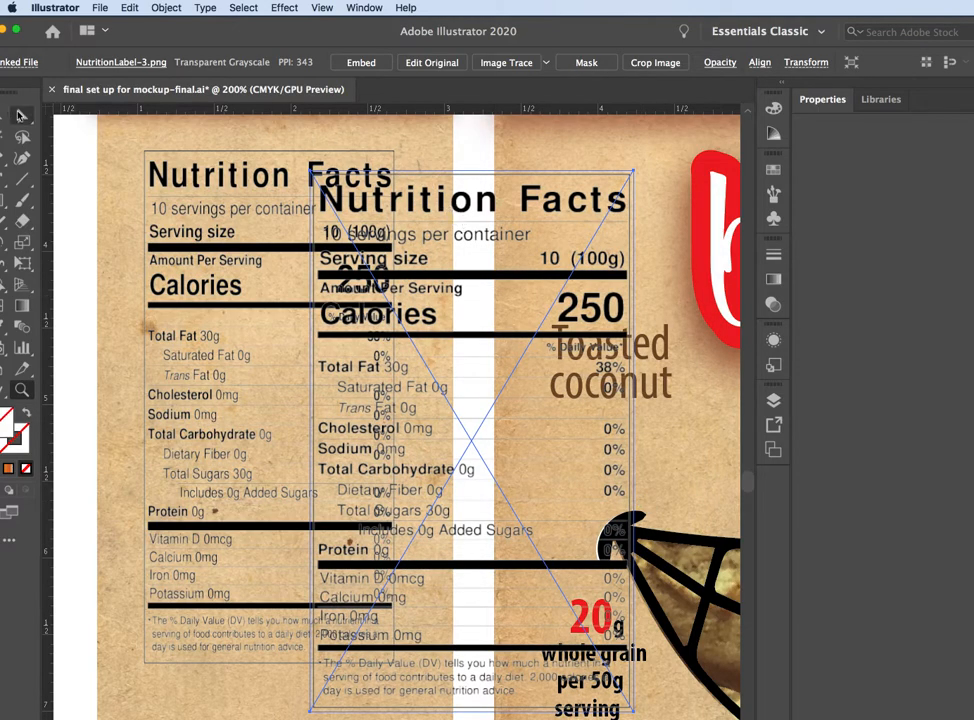
# - Move the new label off the side panel and delete the earlier, distorted nutrition label
pyautogui.press('v')
pyautogui.moveTo(401, 213); pyautogui.dragTo(480, 201)
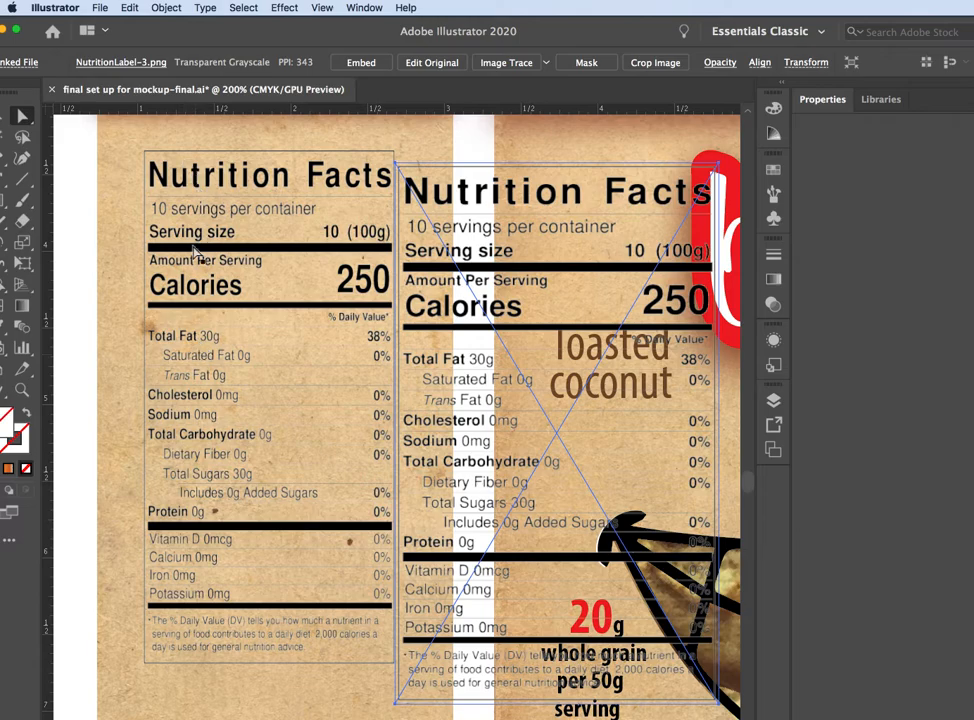
pyautogui.click(194, 339)
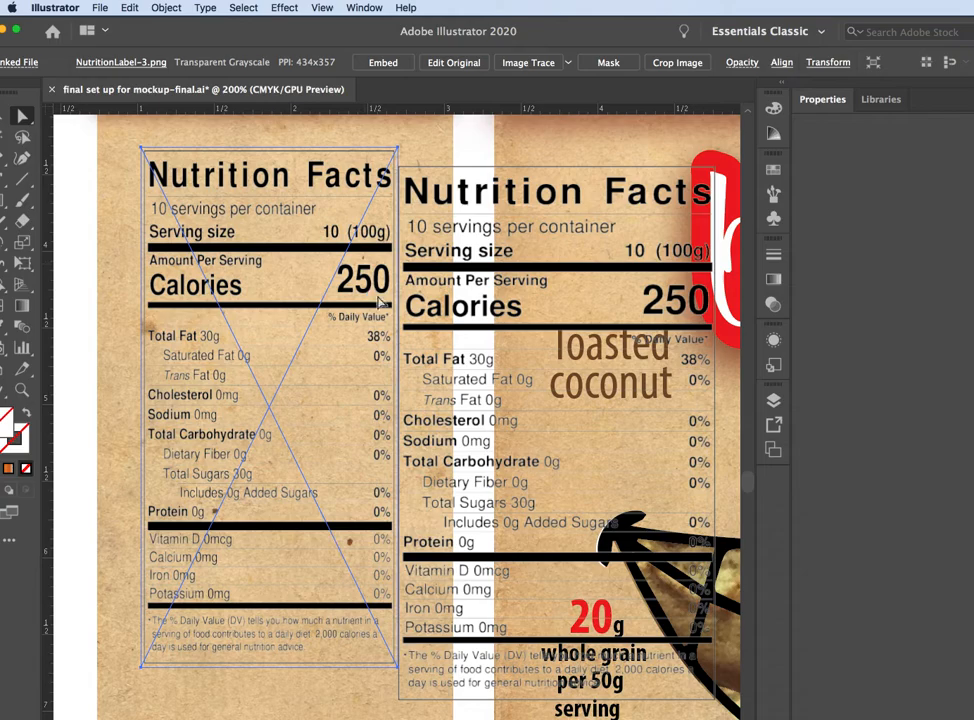
pyautogui.press('Delete')
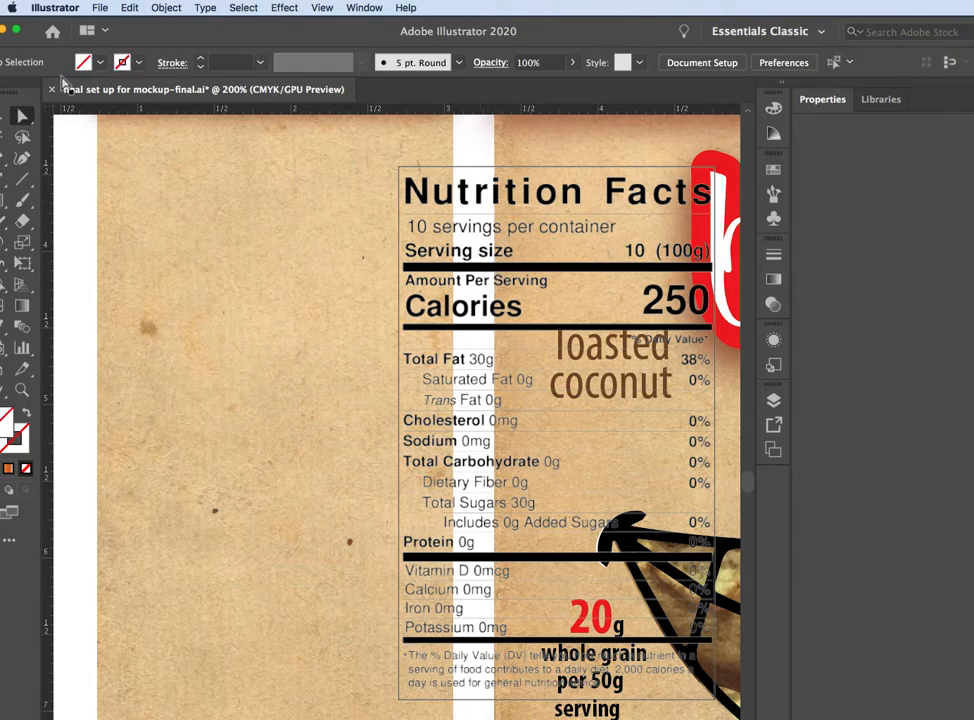
# - Move the proportionally scaled nutrition label onto the side panel, nudge it until horizontally centered, and deselect it
pyautogui.click(458, 190)
pyautogui.moveTo(458, 190); pyautogui.dragTo(291, 176)
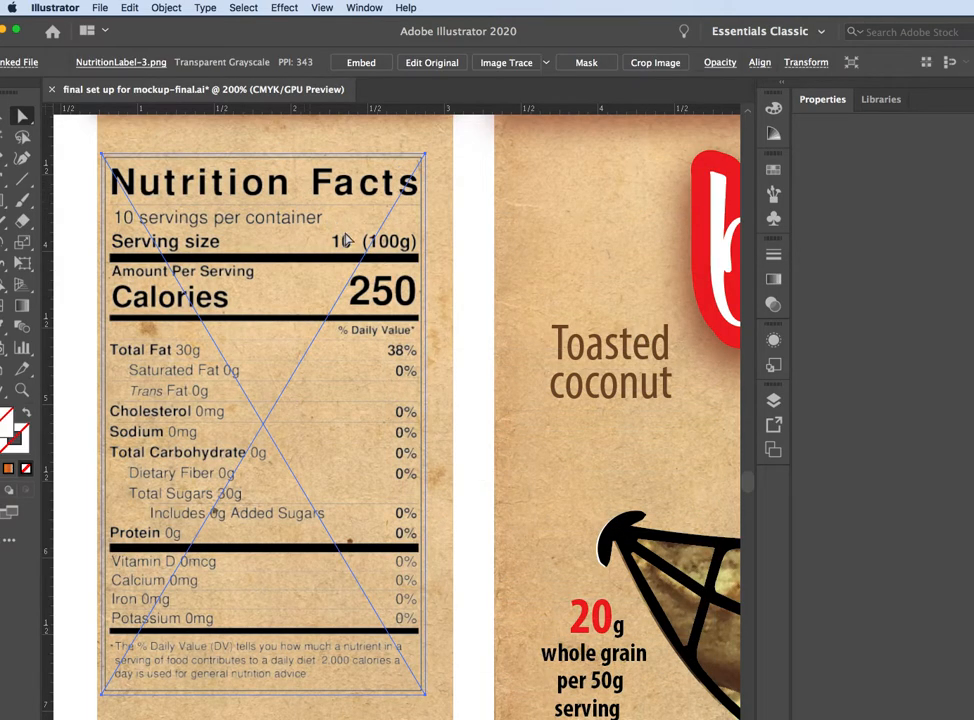
pyautogui.press('Right')
pyautogui.press('Right')
pyautogui.press('Right')
pyautogui.press('Right')
pyautogui.press('Right')
pyautogui.press('Right')
pyautogui.press('Right')
pyautogui.press('Right')
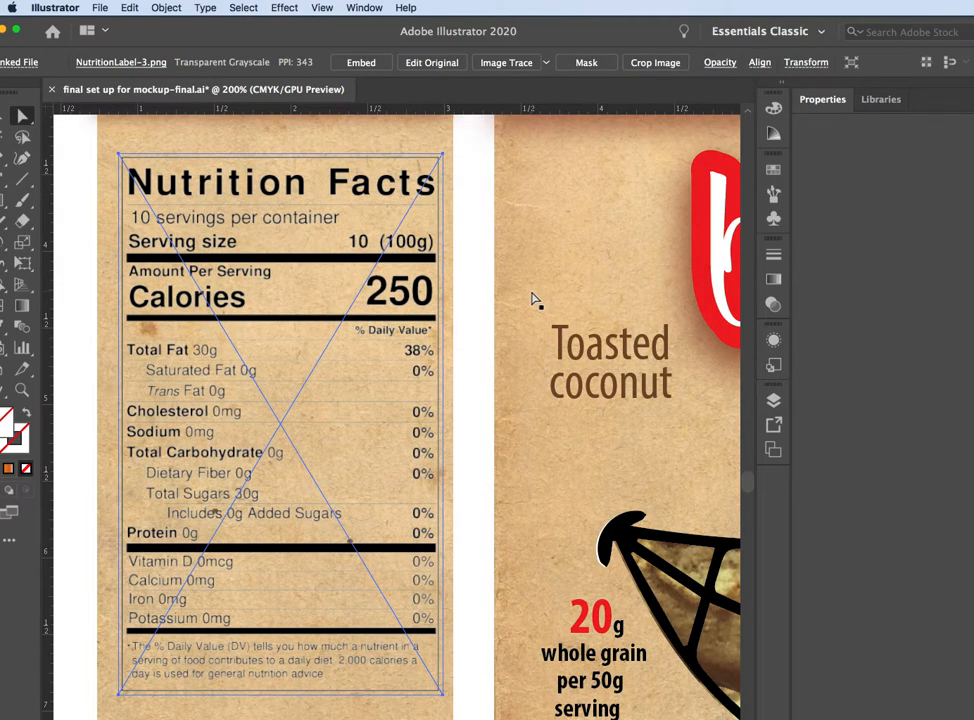
pyautogui.press('Left')
pyautogui.press('Left')
pyautogui.press('Left')
pyautogui.press('Left')
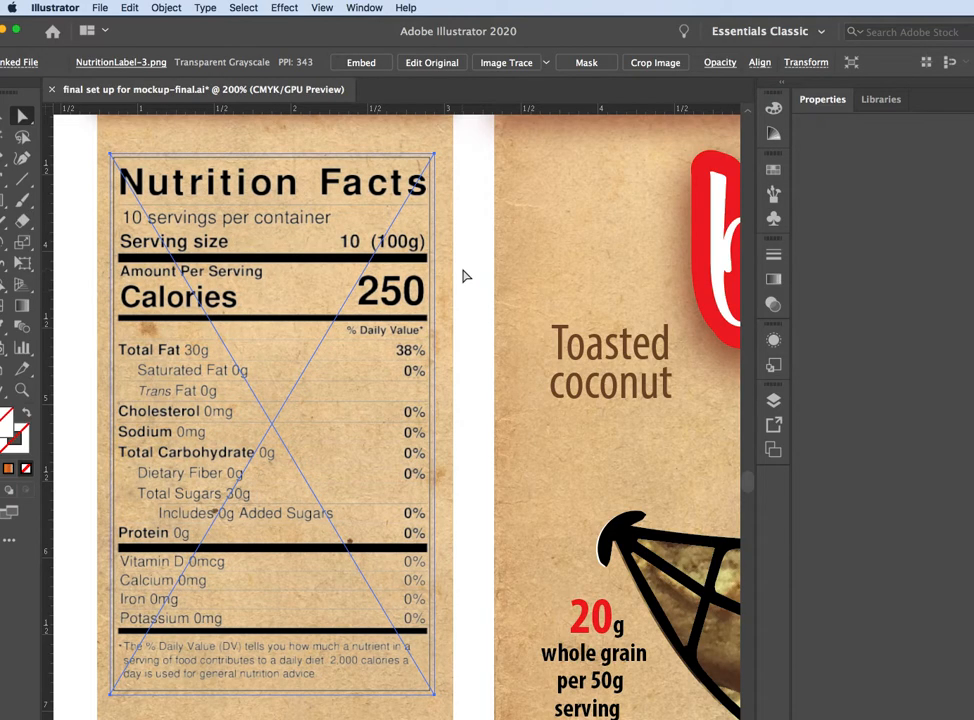
pyautogui.press('Right')
pyautogui.press('Right')
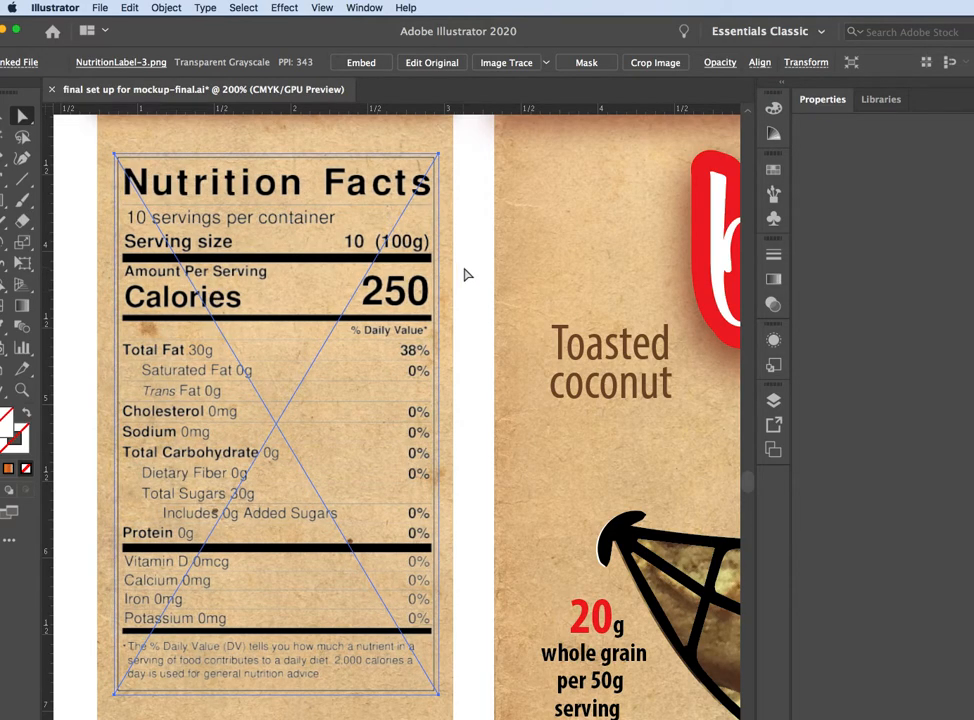
pyautogui.press('super+minus')
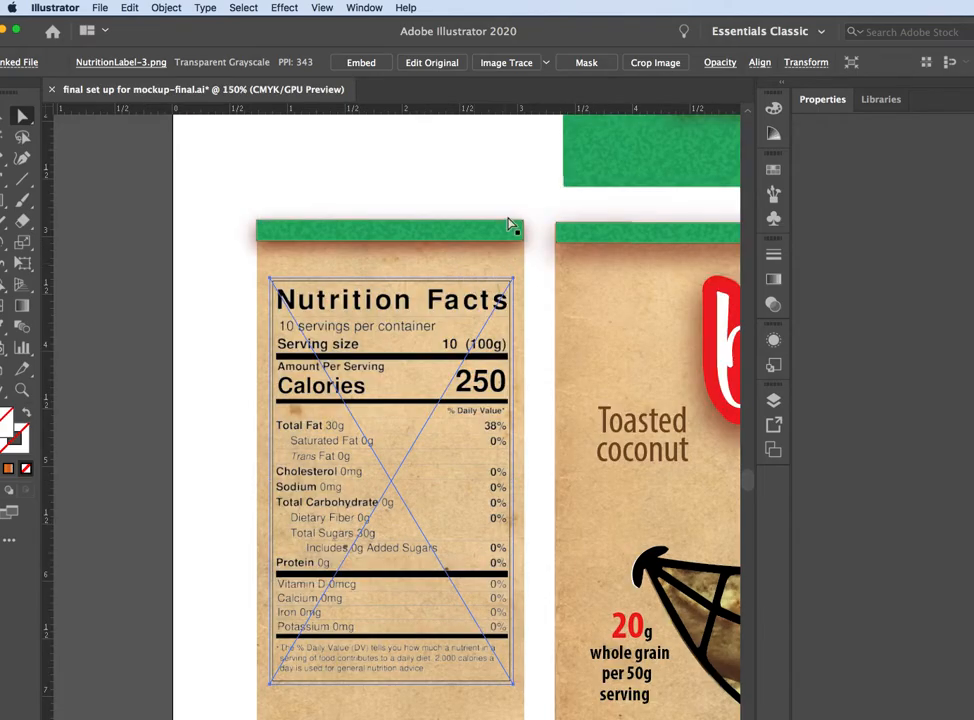
pyautogui.click(518, 192)
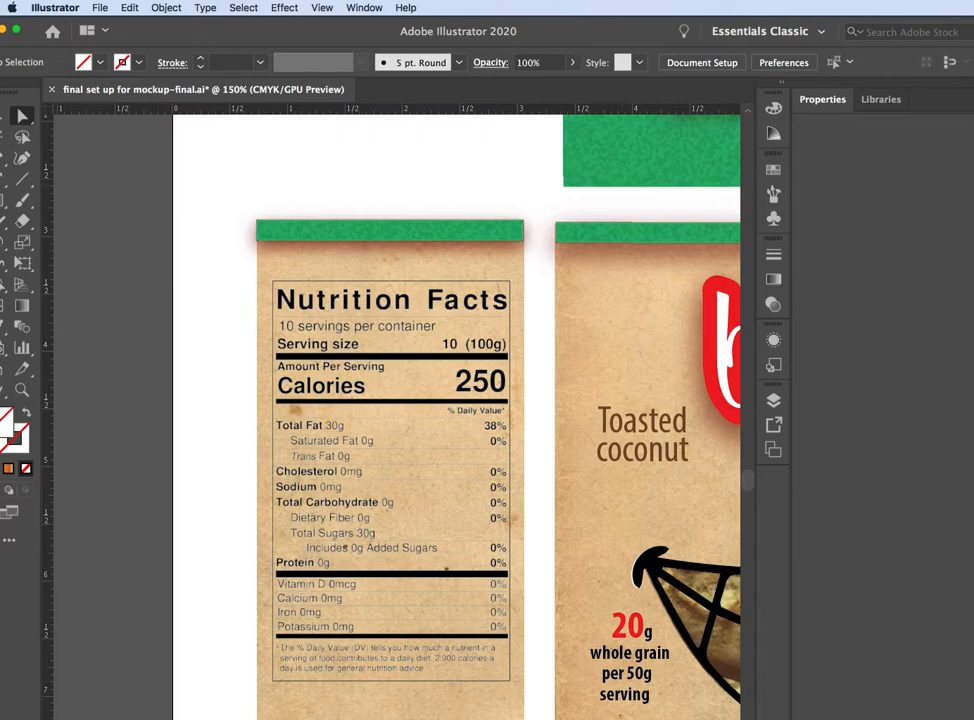
# - Hide the docked panels to widen the canvas and review the nutrition label beside the package front
pyautogui.hscroll(10, 400, 400)
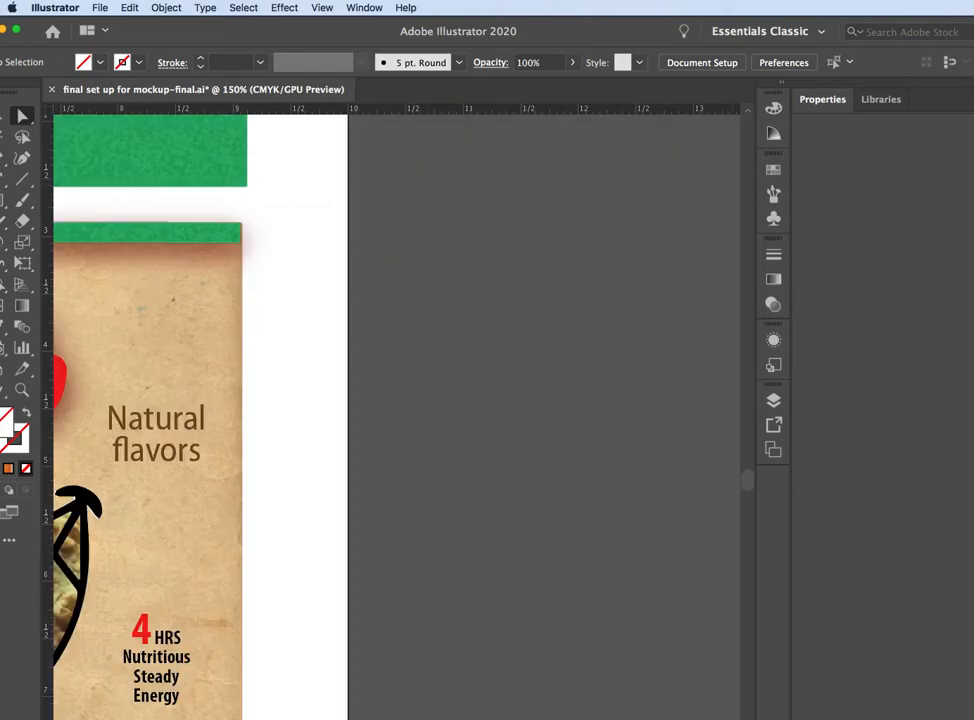
pyautogui.hotkey('shift', 'Tab')
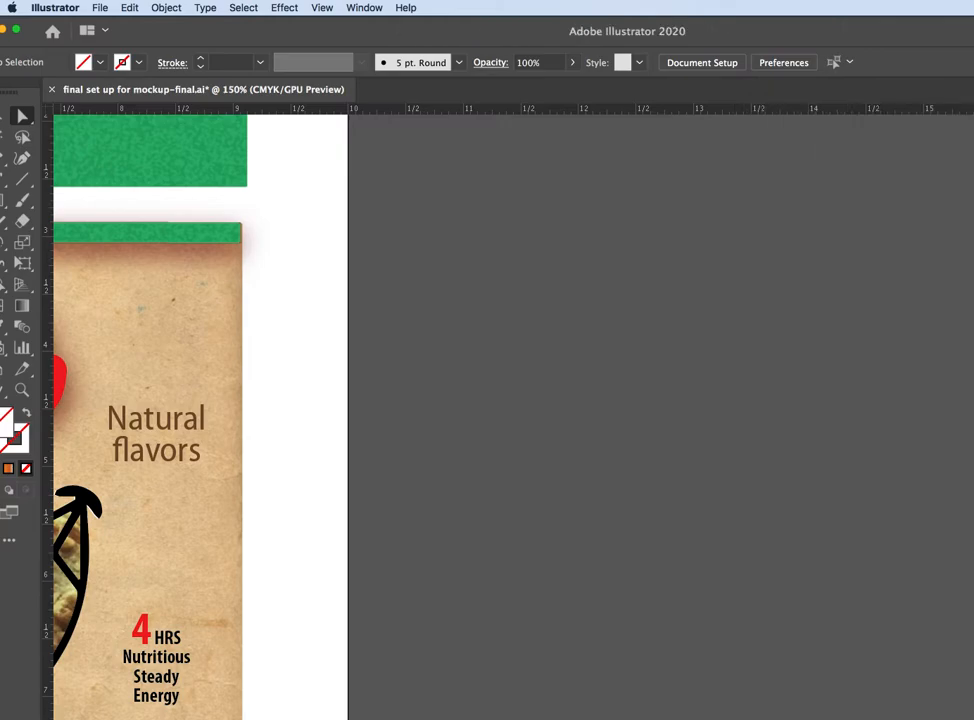
pyautogui.hscroll(-10, 500, 400)
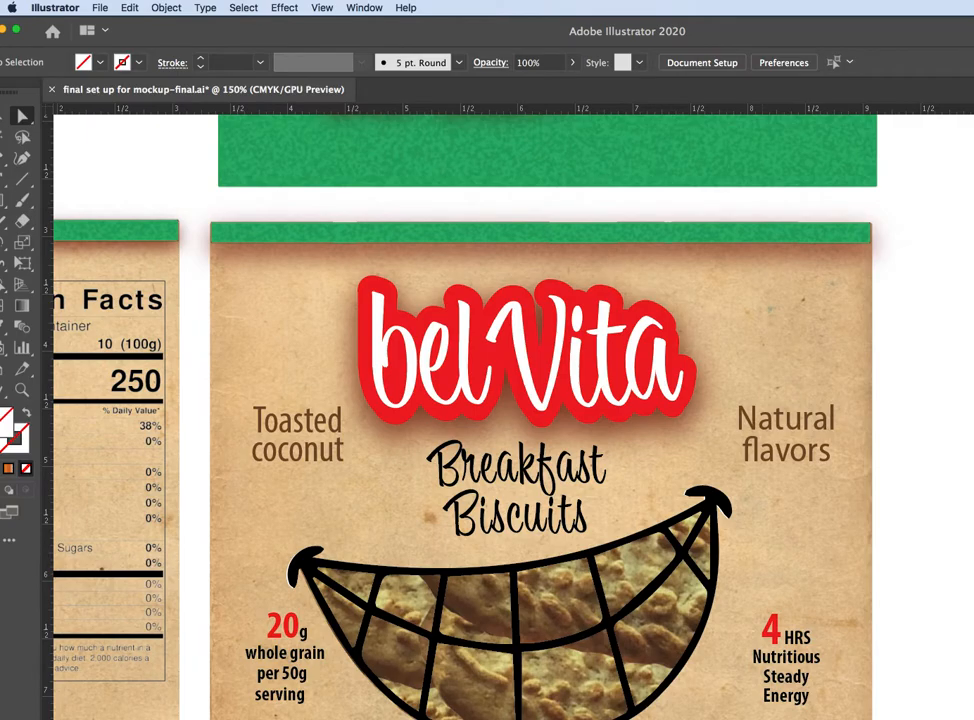
pyautogui.hscroll(-5, 500, 400)
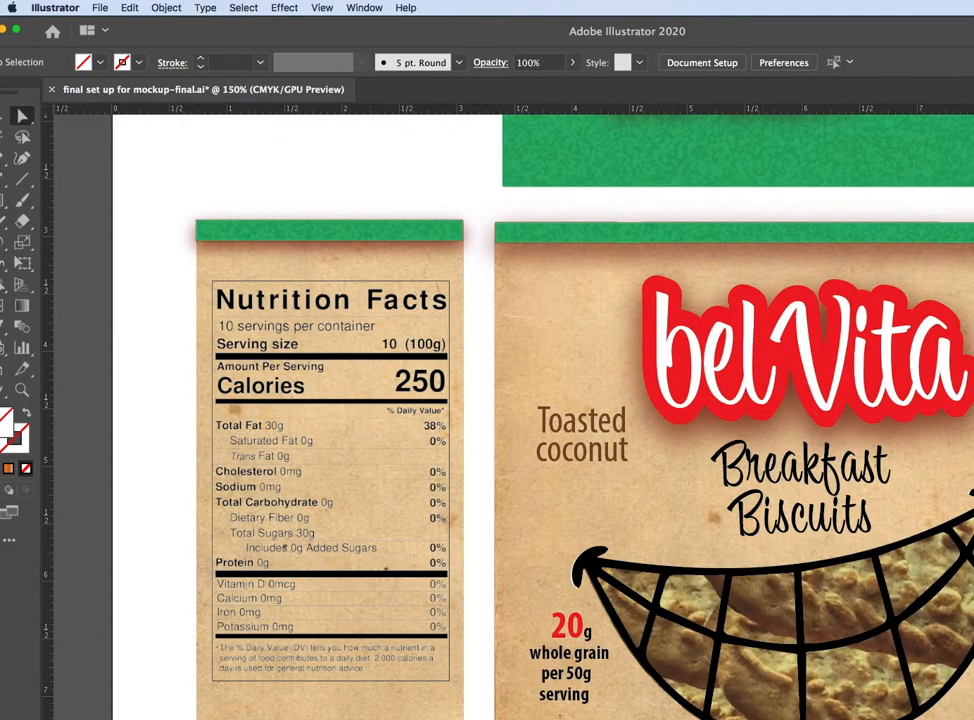
pyautogui.hscroll(1, 500, 400)
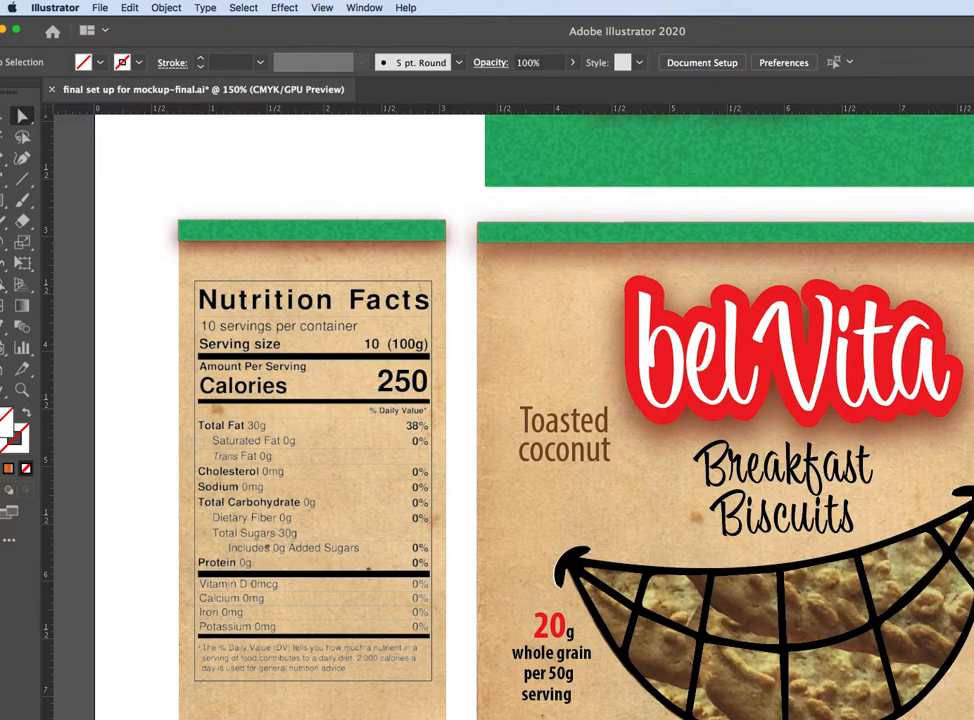
# - Switch to Photoshop and set up a new document 10 inches wide and 10 inches high in RGB Color mode
pyautogui.press('super+Tab')
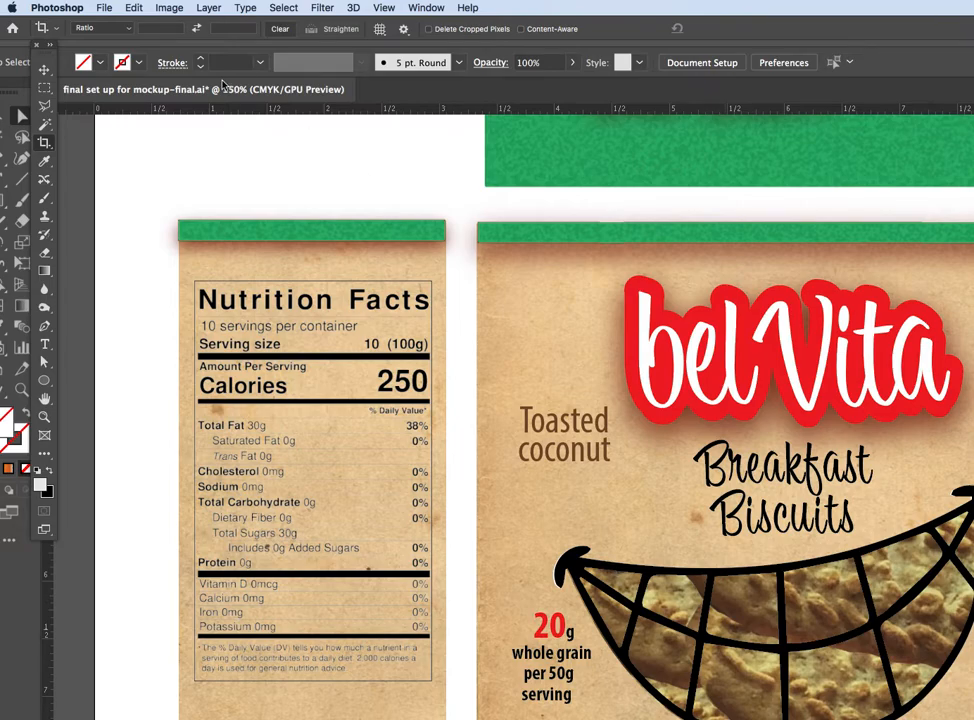
pyautogui.press('super+n')
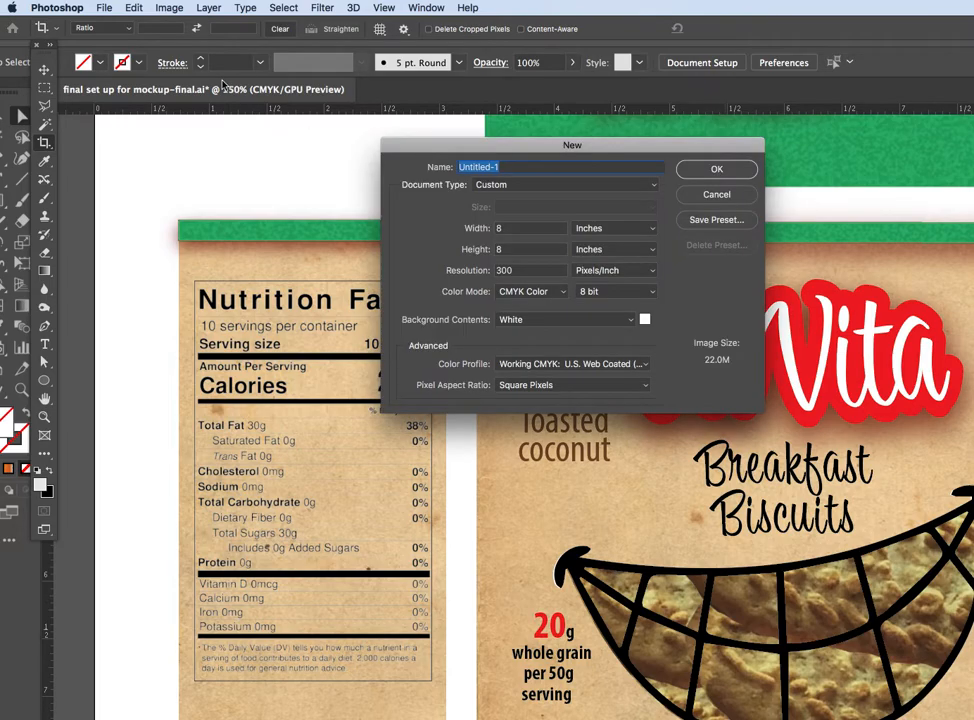
pyautogui.click(522, 234)
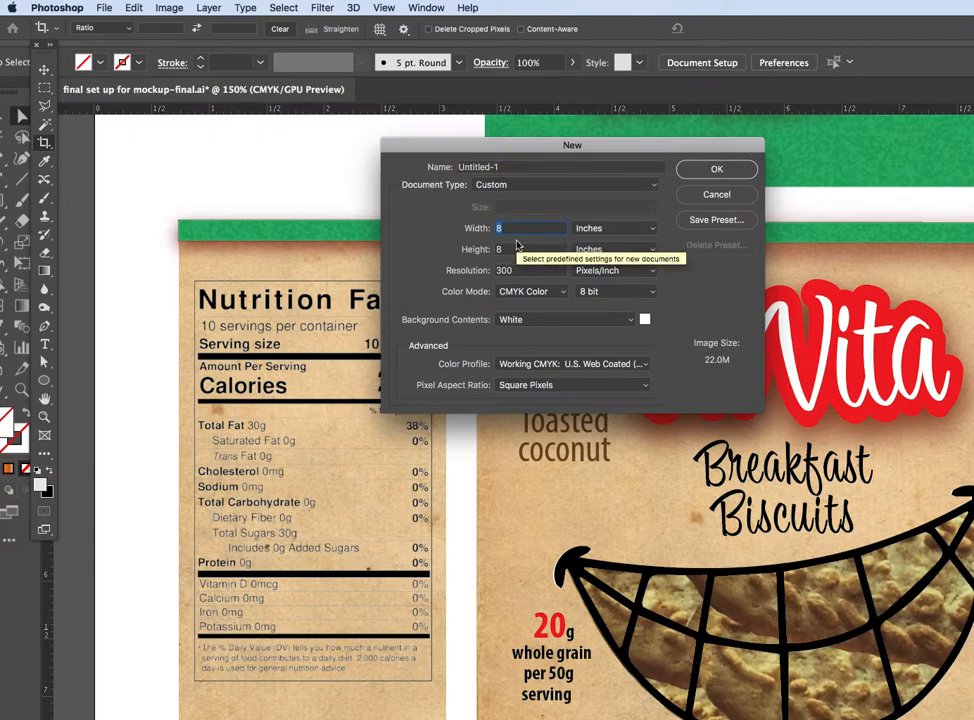
pyautogui.write('10')
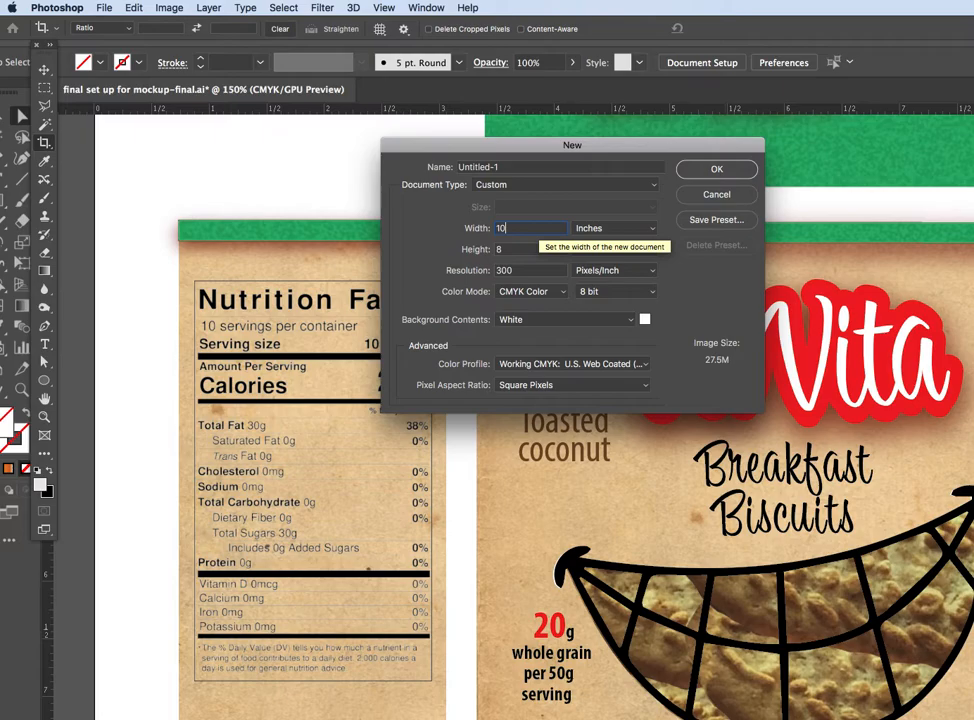
pyautogui.press('Tab')
pyautogui.write('1')
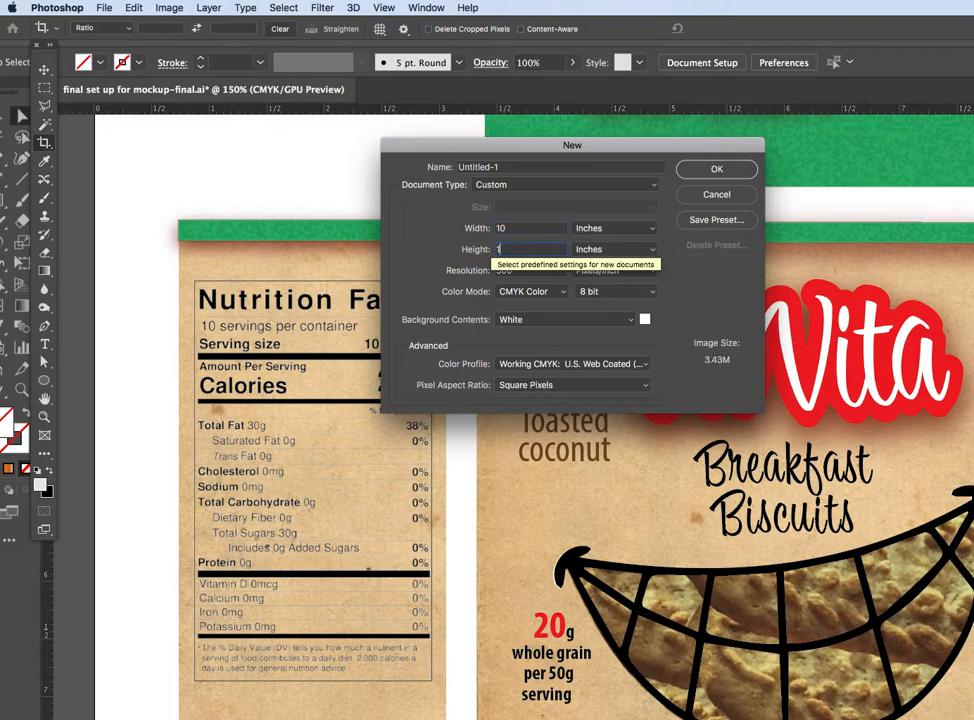
pyautogui.click(540, 300)
pyautogui.click(527, 281)
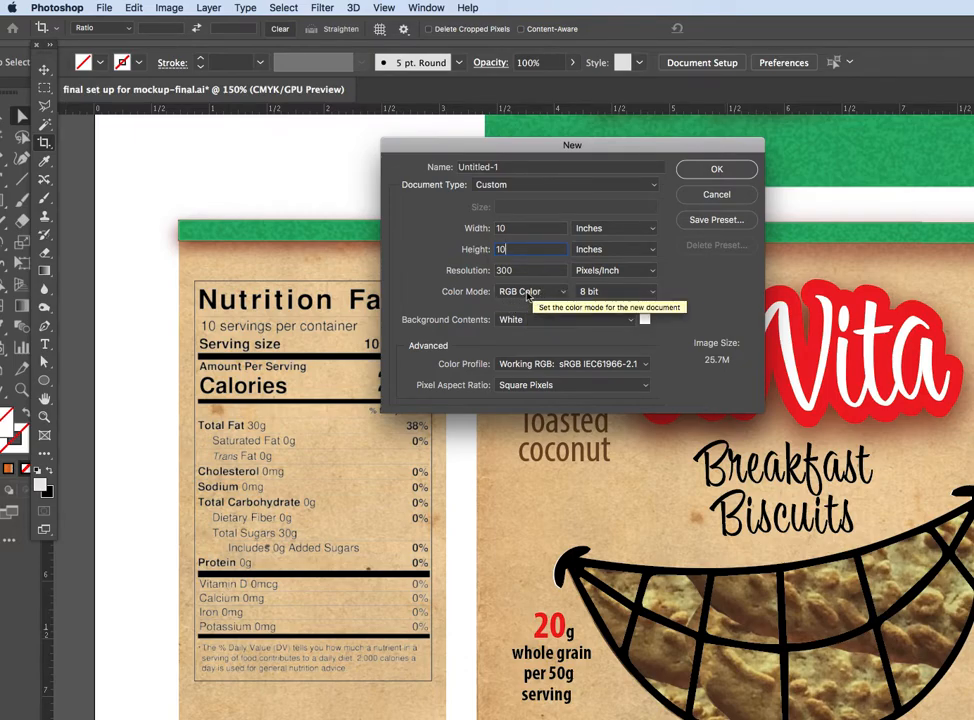
pyautogui.click(530, 291)
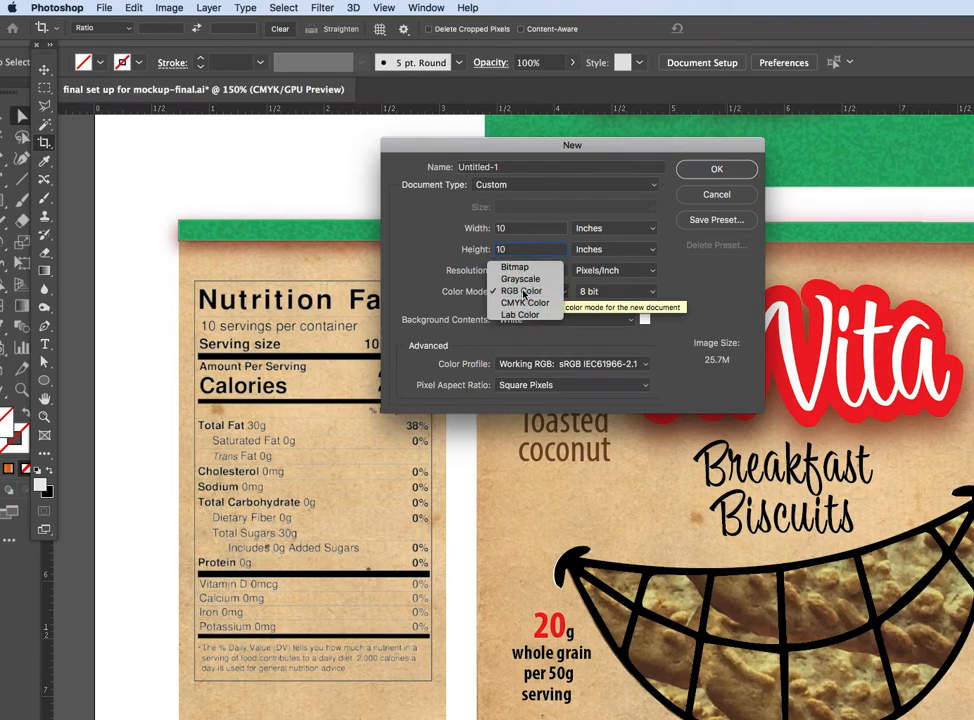
pyautogui.click(521, 292)
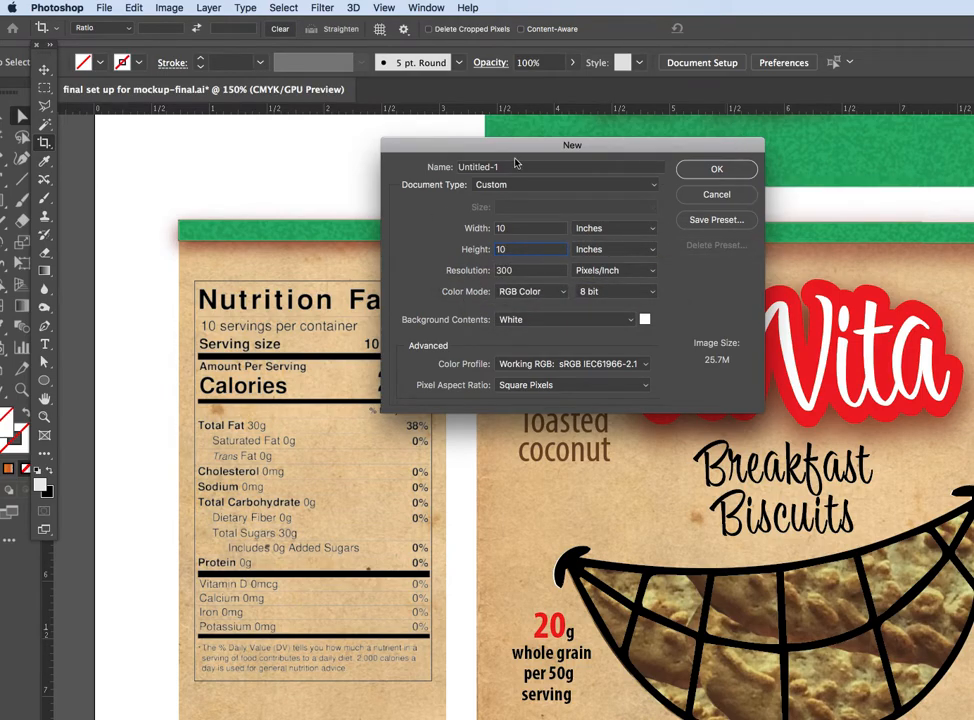
# - Name the new document "BelVita 3D mockup" and create it
pyautogui.moveTo(515, 169); pyautogui.dragTo(372, 167)
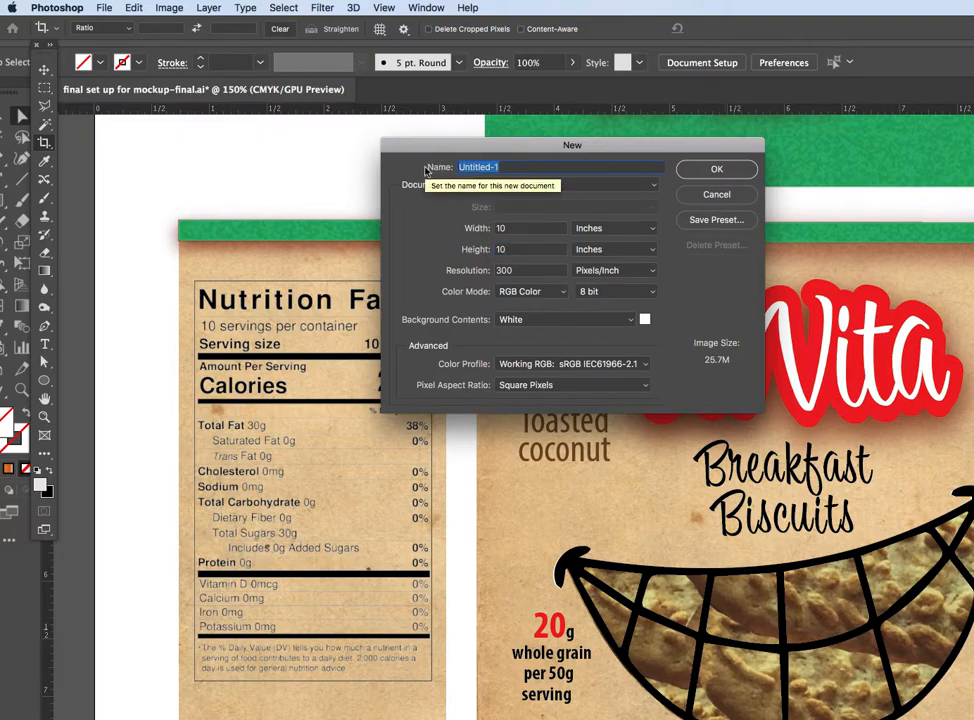
pyautogui.write('BelVita 3D mockup')
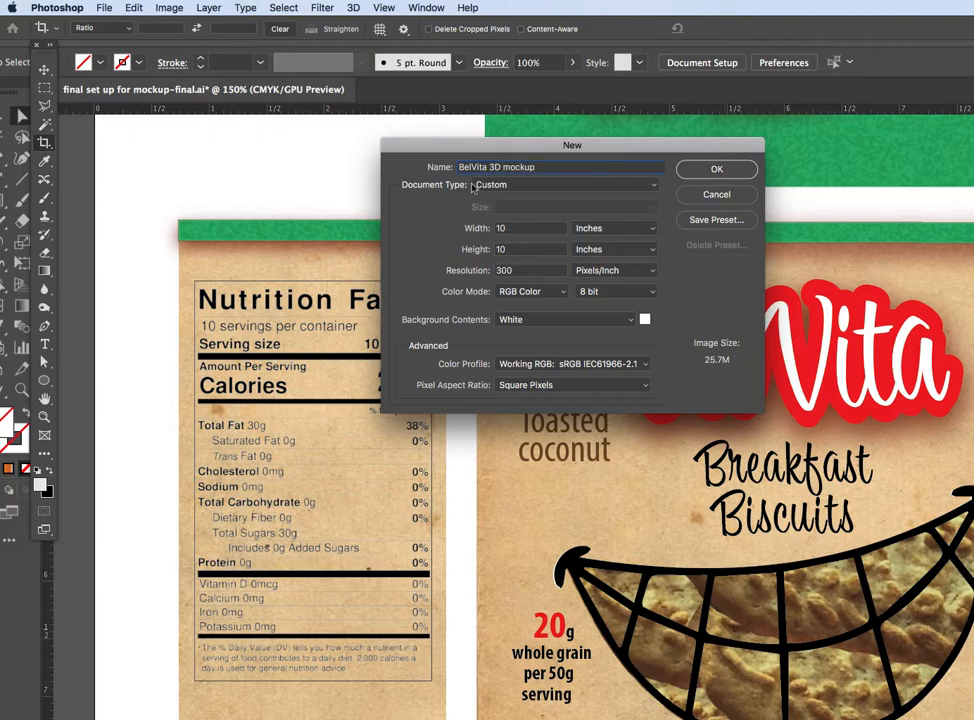
pyautogui.click(716, 169)
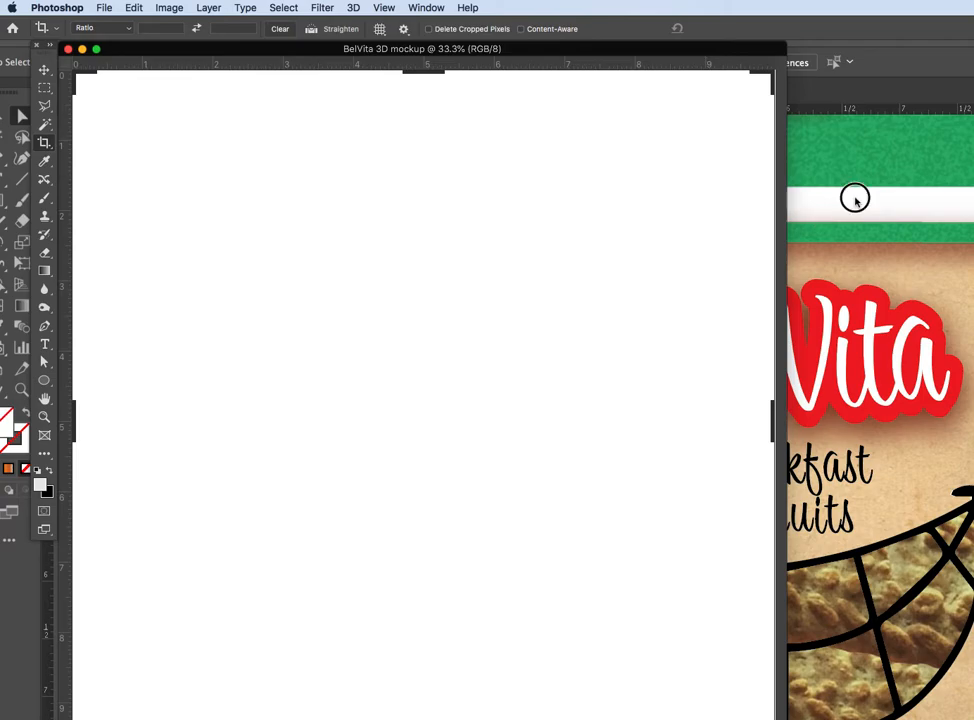
# - Switch back to Illustrator, show the package layout at 100%, and clear the selection
pyautogui.click(855, 198)
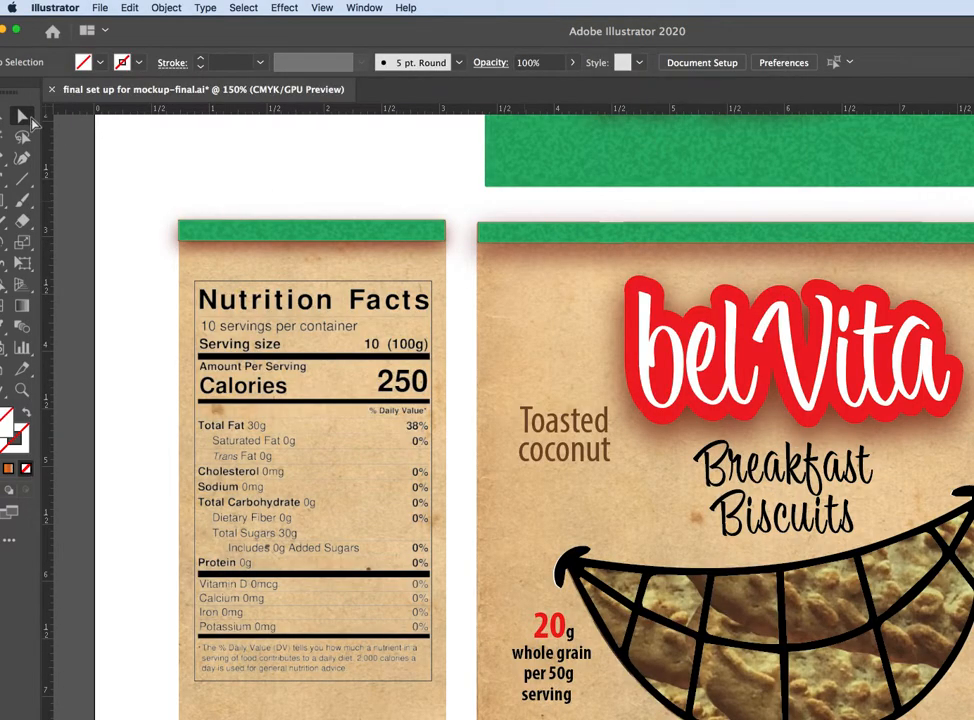
pyautogui.click(598, 341)
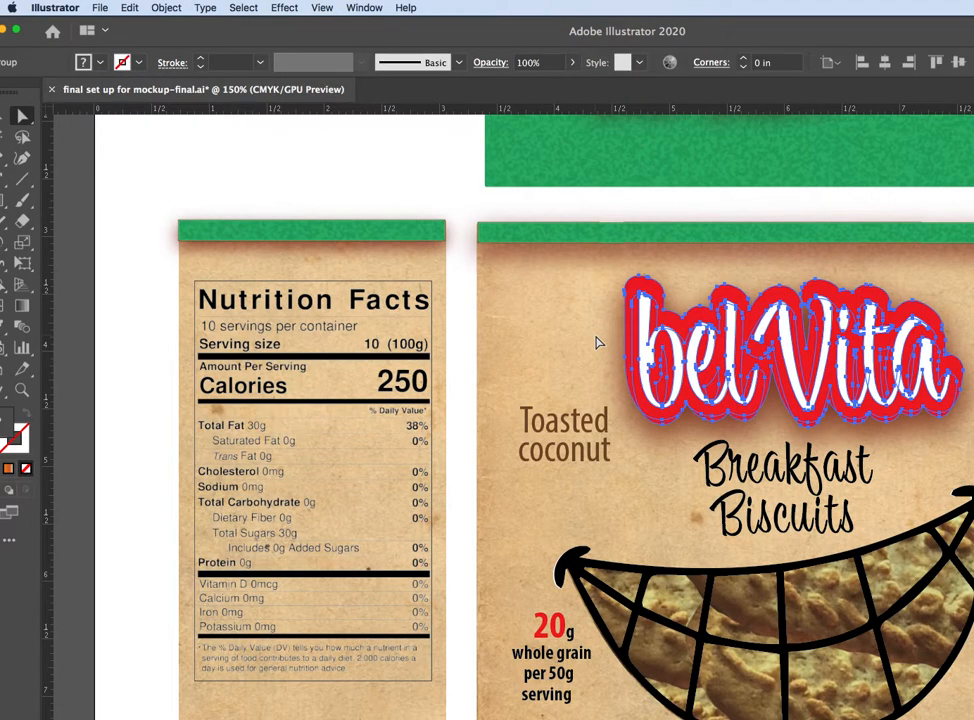
pyautogui.click(534, 321)
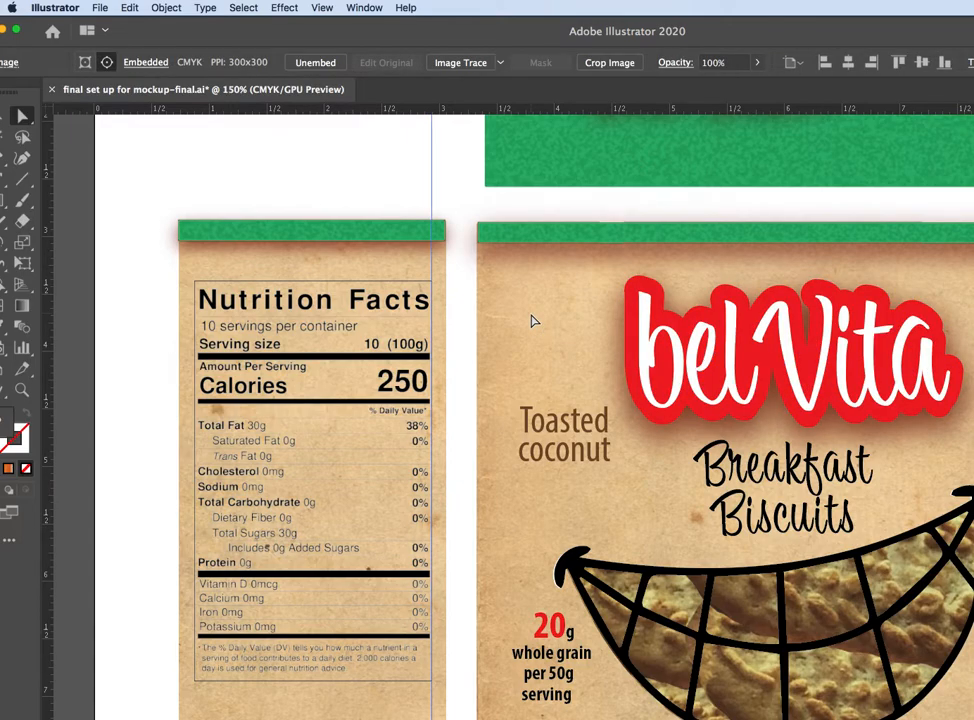
pyautogui.press('super+1')
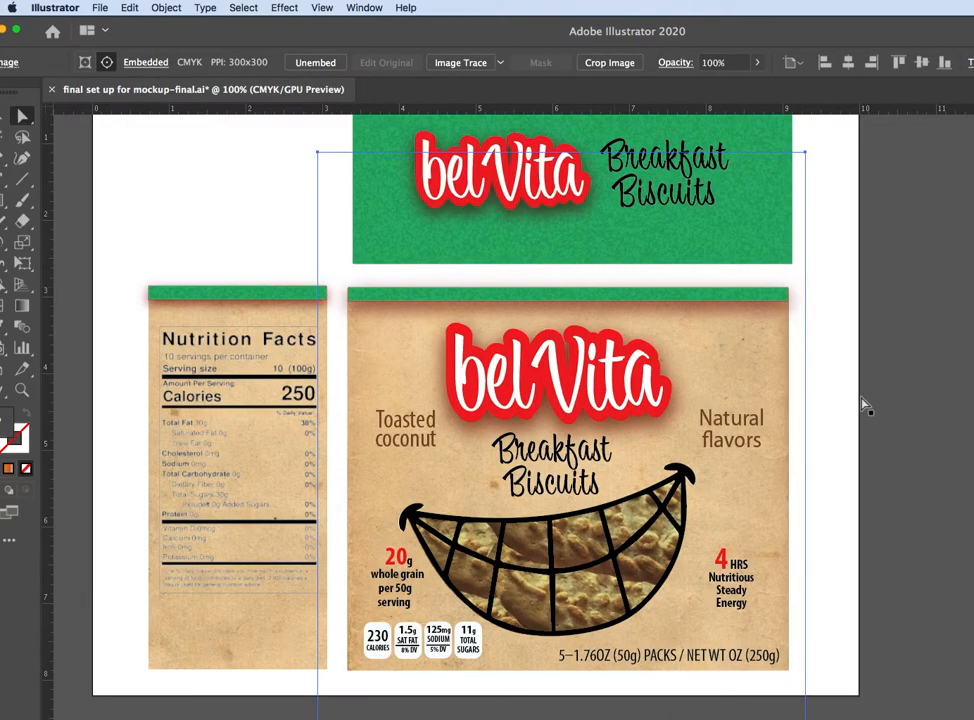
pyautogui.click(830, 410)
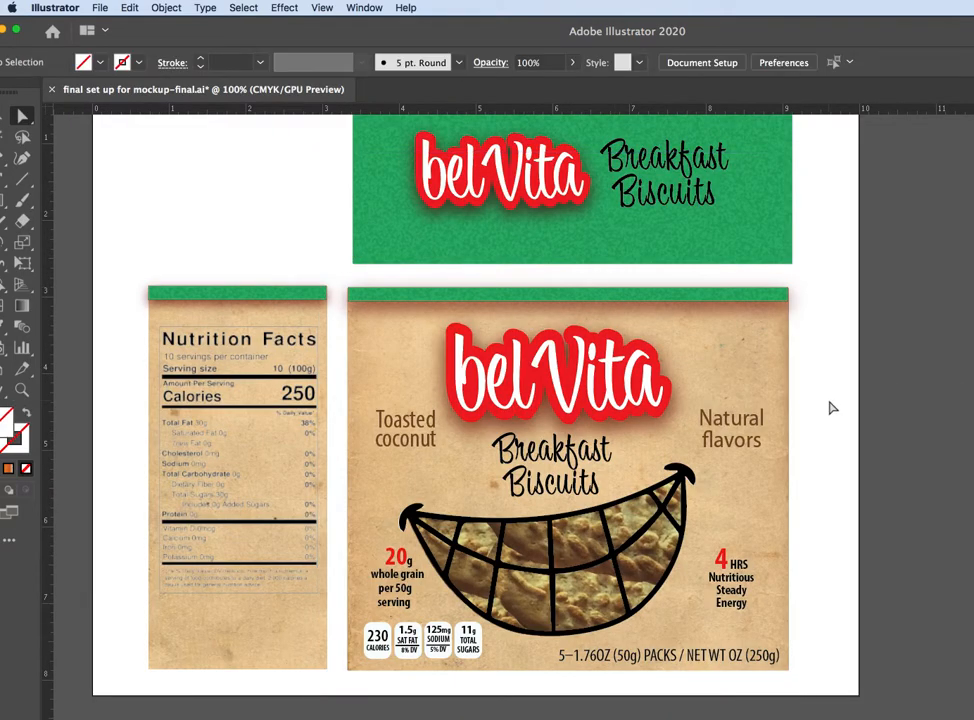
# - Try to select the front panel artwork with the Direct Selection tool
pyautogui.click(414, 287)
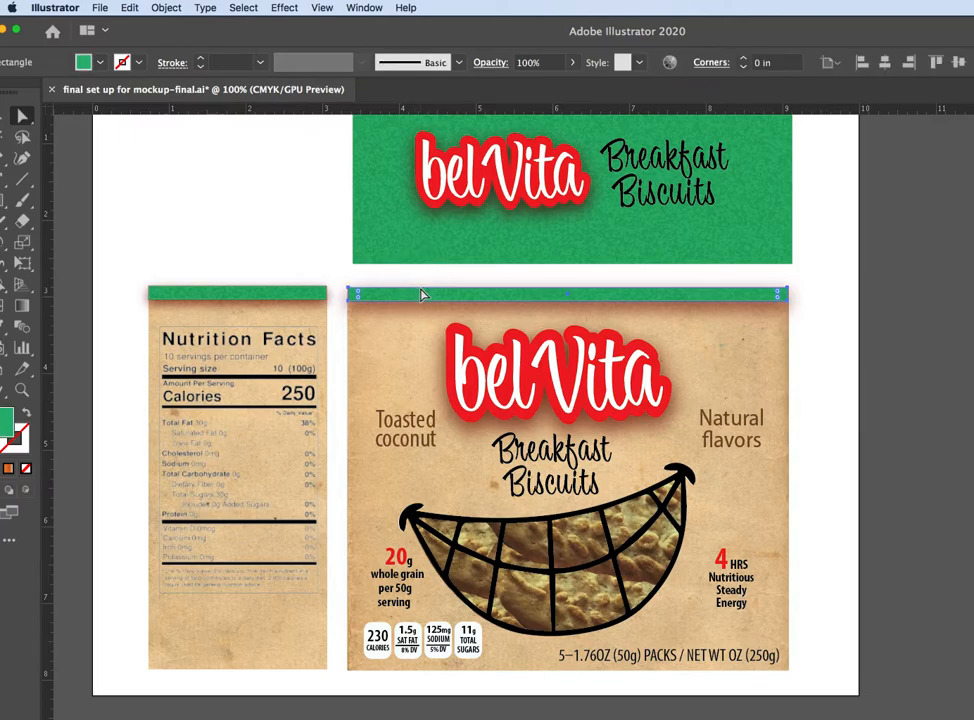
pyautogui.click(352, 284)
pyautogui.click(820, 651)
pyautogui.click(806, 655)
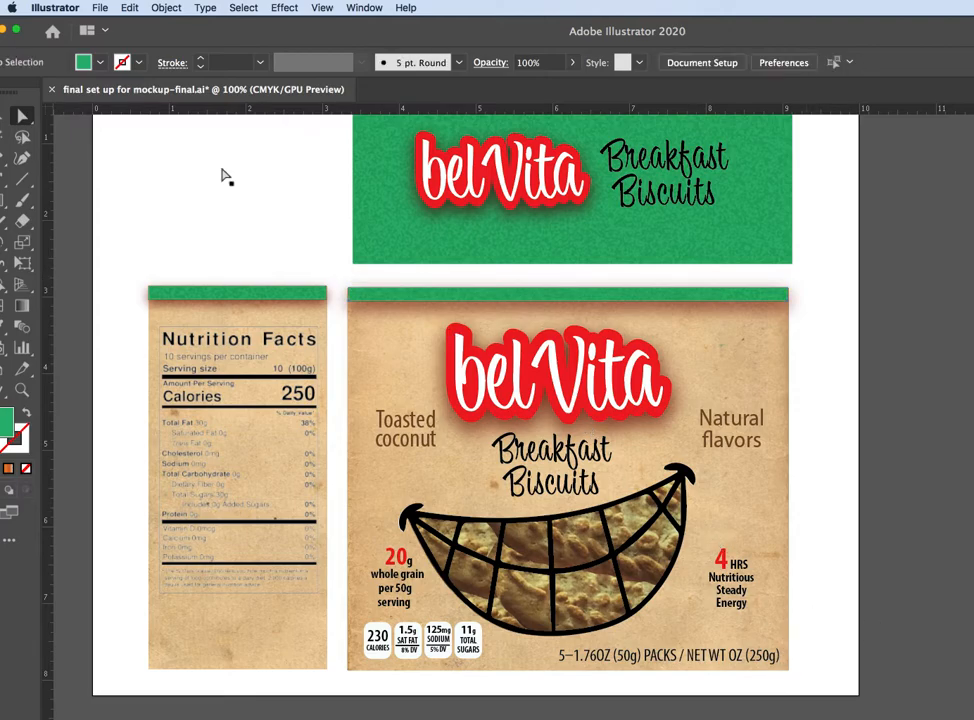
# - Select and copy the whole front panel group with the Selection tool, and move the Illustrator window aside to uncover the mockup document
pyautogui.click(214, 33)
pyautogui.moveTo(214, 33); pyautogui.dragTo(244, 33)
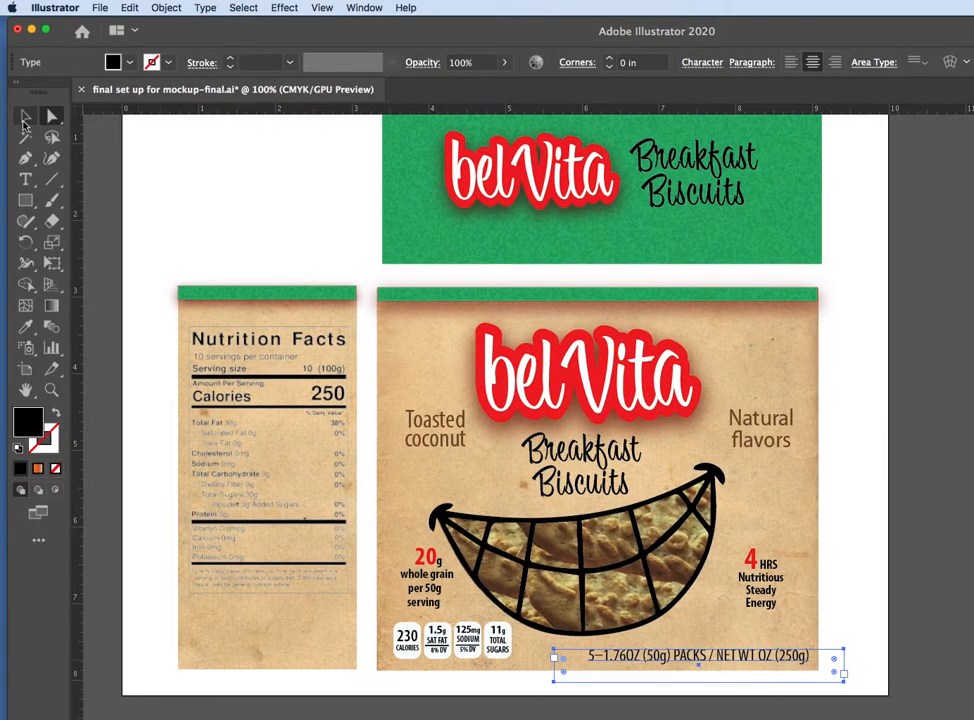
pyautogui.click(25, 118)
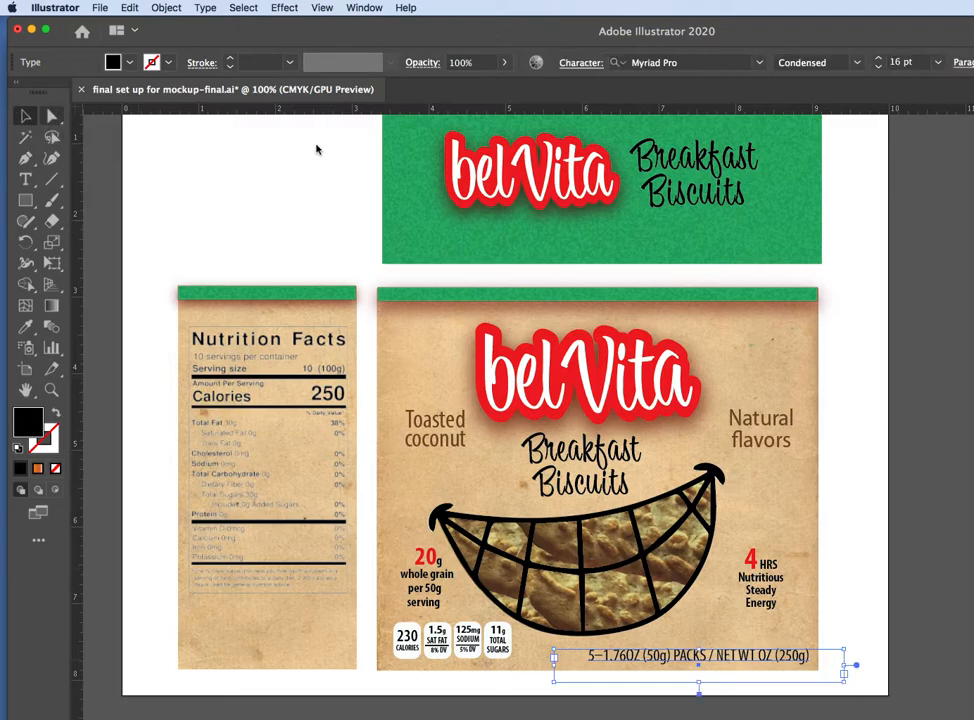
pyautogui.moveTo(373, 285)
pyautogui.mouseDown()
pyautogui.moveTo(385, 307)
pyautogui.moveTo(370, 279)
pyautogui.moveTo(374, 288)
pyautogui.mouseUp()
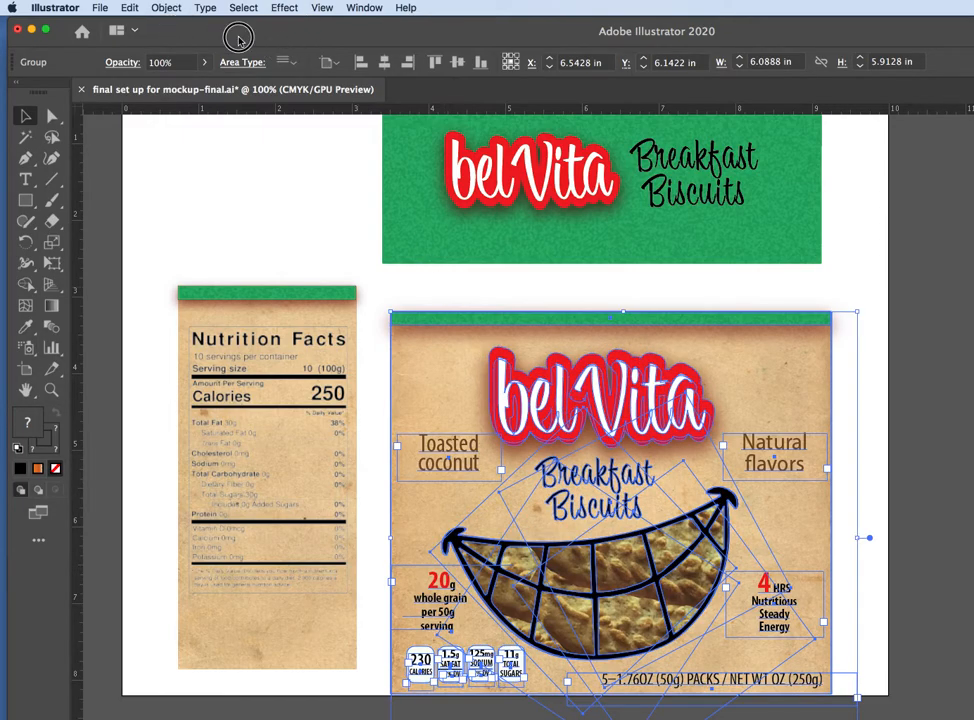
pyautogui.moveTo(17, 41); pyautogui.dragTo(178, 202)
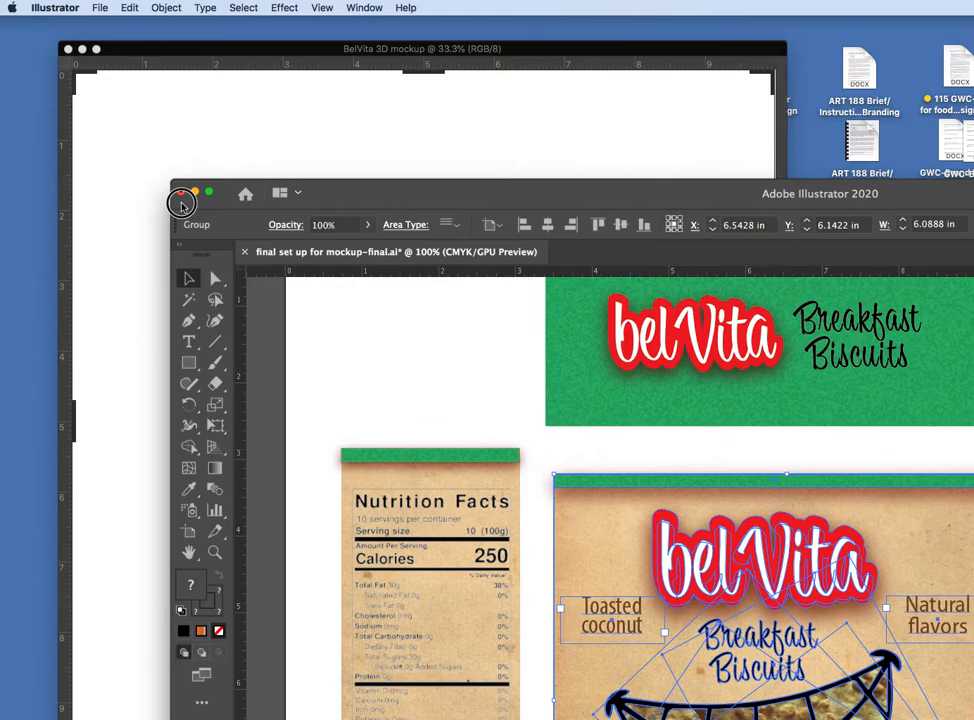
# - Switch to the Photoshop mockup and paste the copied front panel artwork as pixels
pyautogui.click(247, 148)
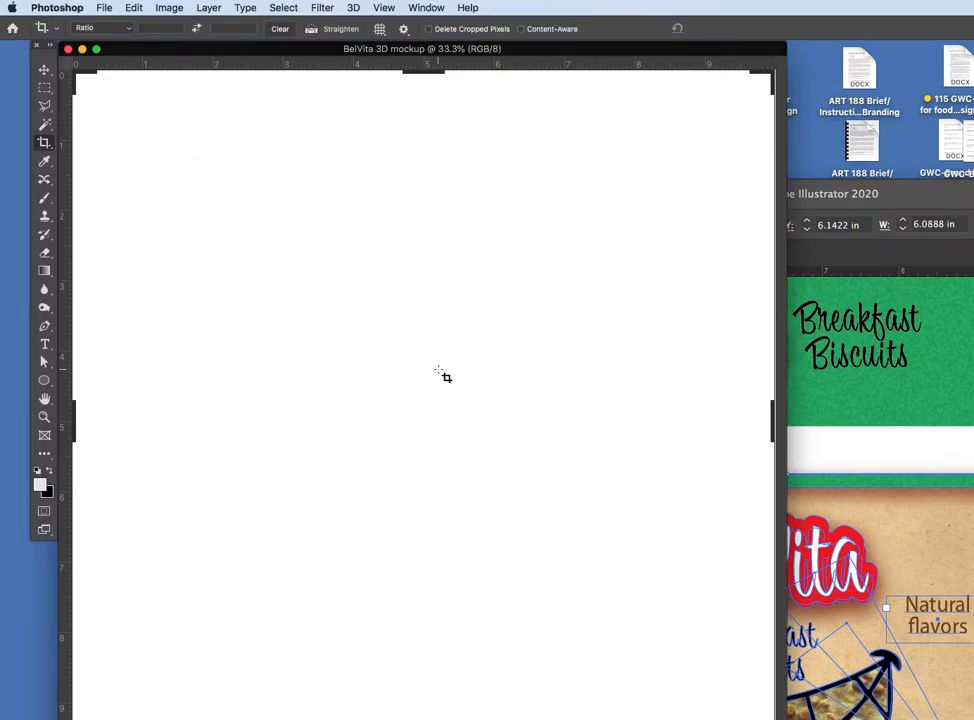
pyautogui.click(44, 69)
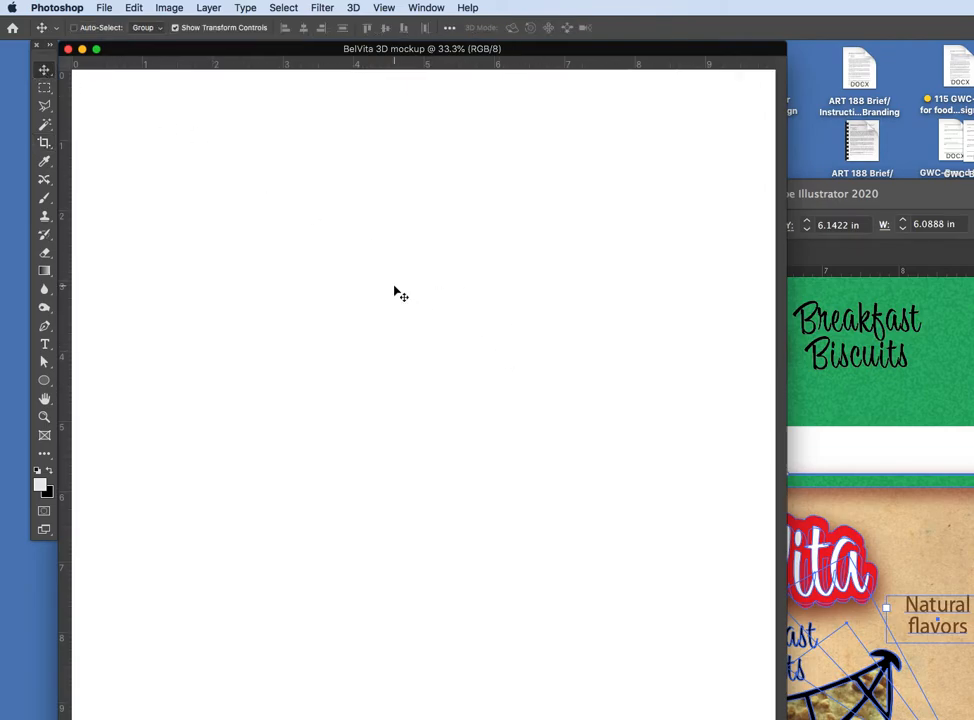
pyautogui.press('super+v')
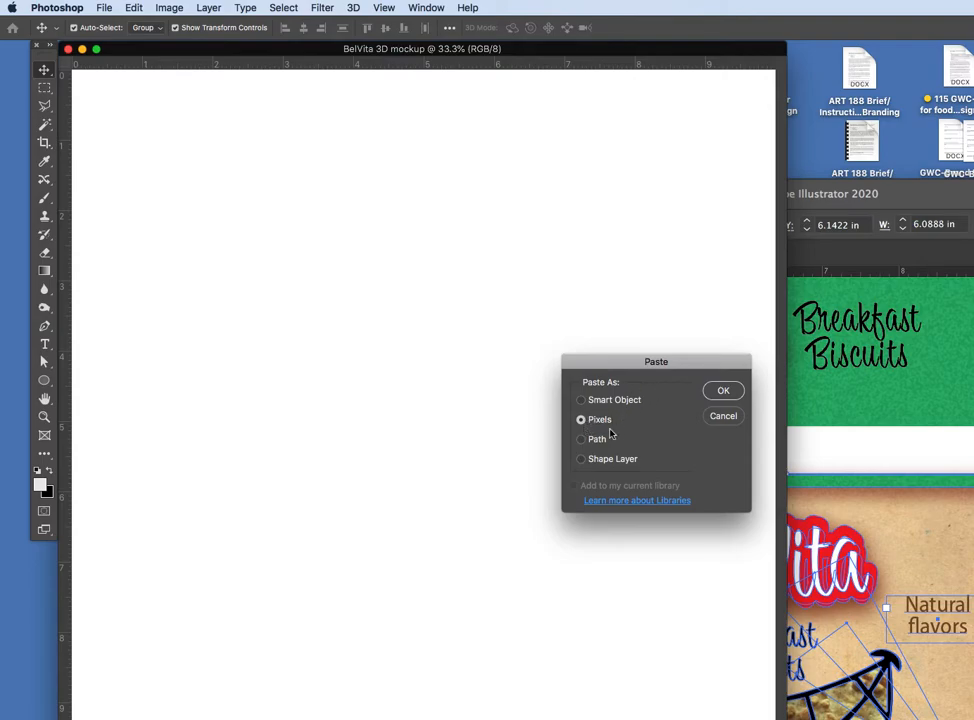
pyautogui.click(731, 393)
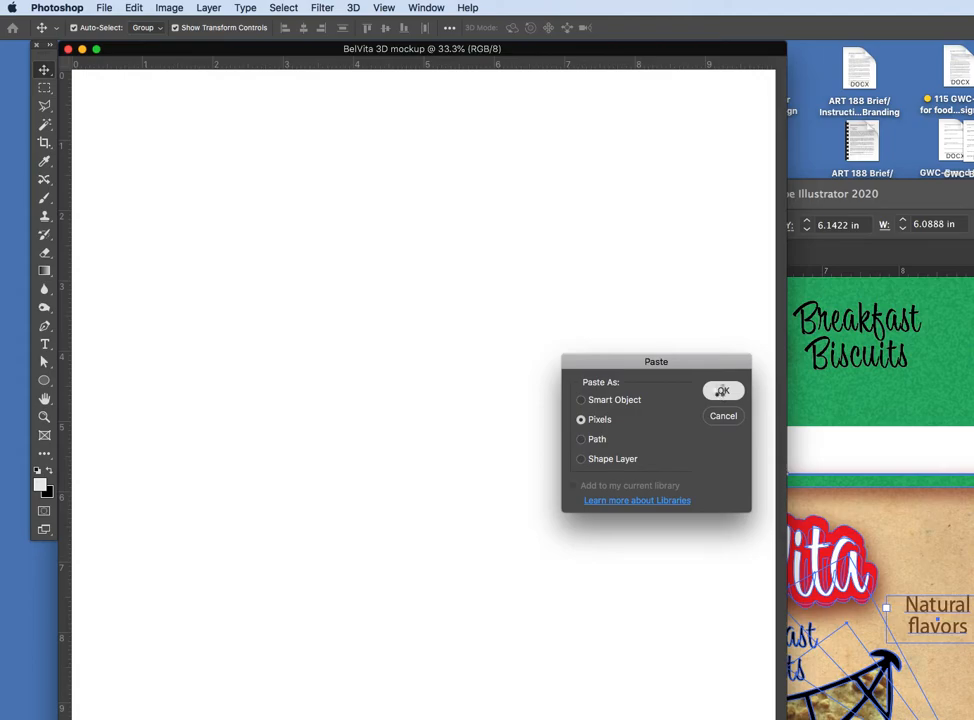
pyautogui.click(722, 391)
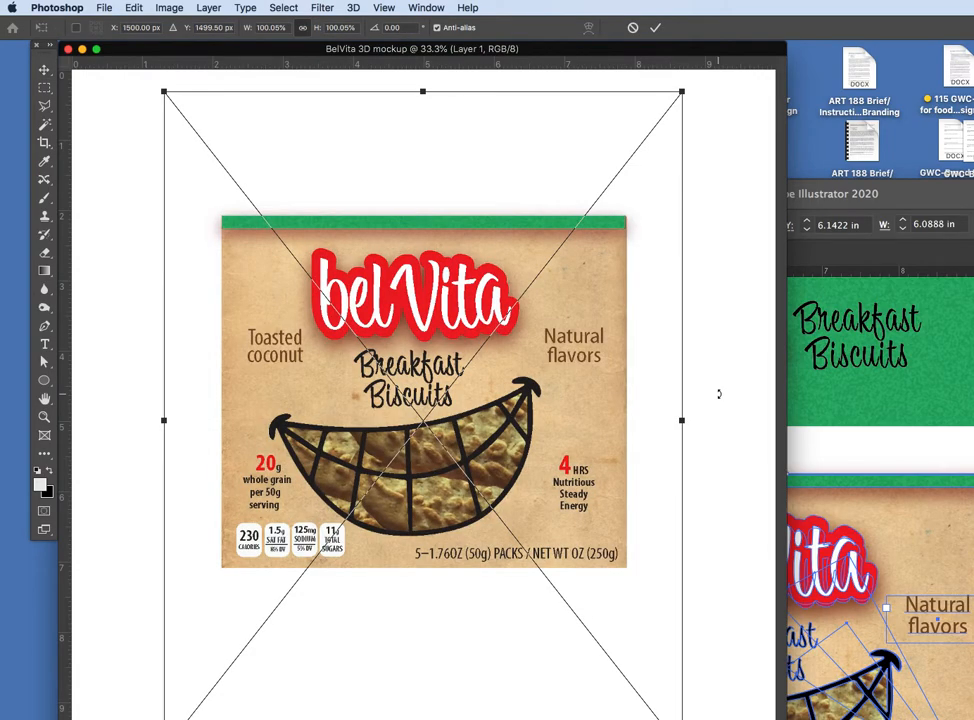
# - Commit the pasted front panel and move it toward the right side of the canvas
pyautogui.click(43, 71)
pyautogui.click(95, 132)
pyautogui.click(352, 292)
pyautogui.moveTo(352, 292); pyautogui.dragTo(418, 306)
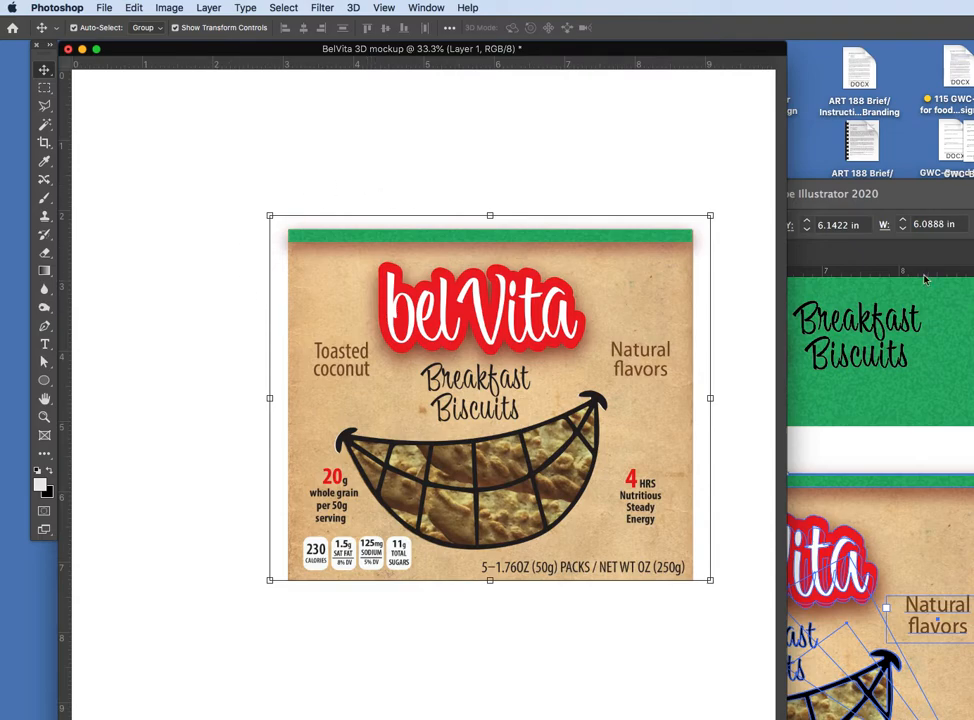
# - Copy the complete nutrition facts side panel from the Illustrator layout and return to the Photoshop mockup
pyautogui.click(910, 300)
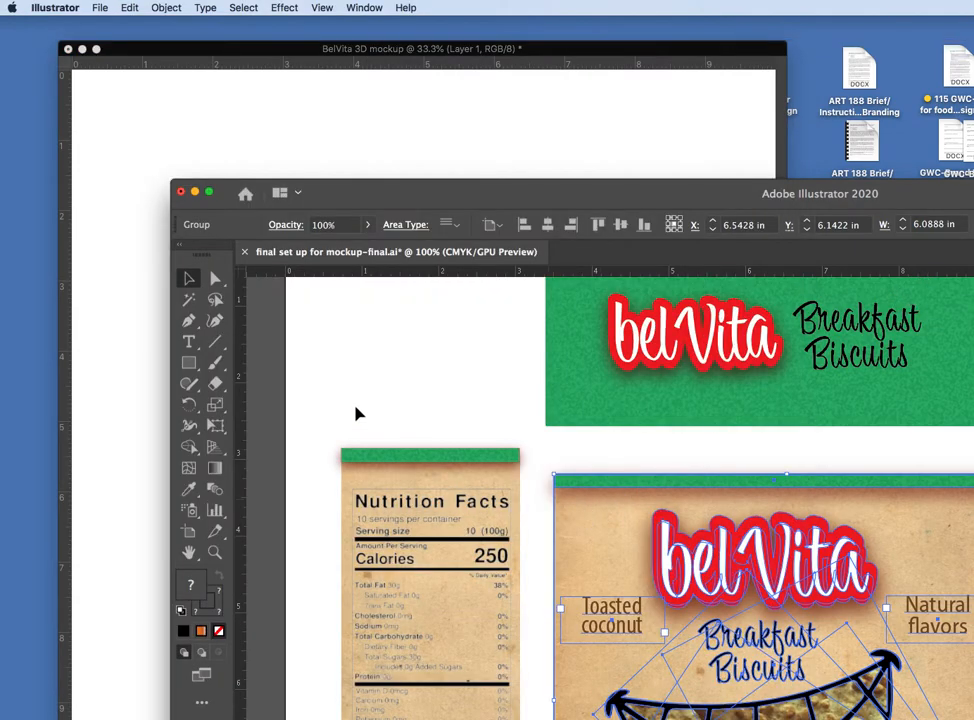
pyautogui.moveTo(349, 430); pyautogui.dragTo(390, 458)
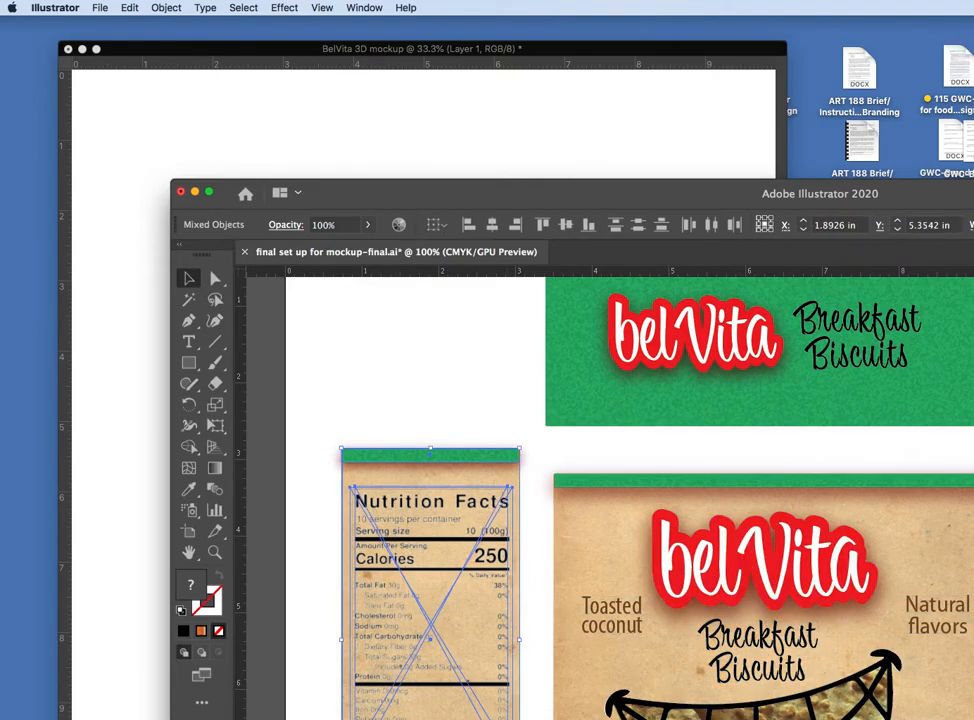
pyautogui.click(170, 152)
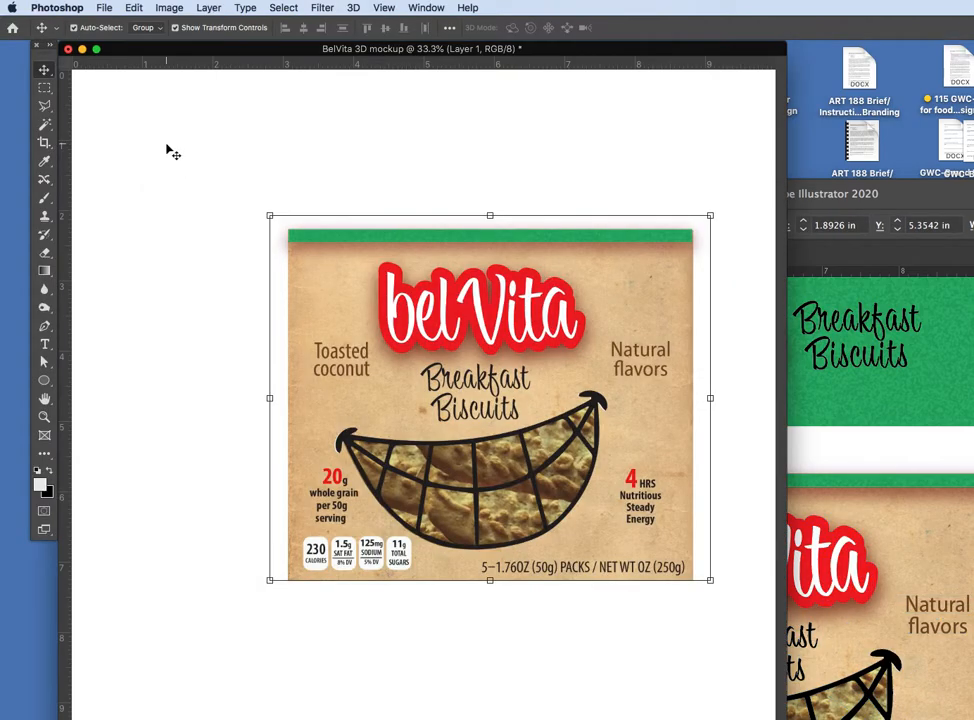
# - Paste the nutrition side panel as pixels and place it just left of the front panel, level with it
pyautogui.click(190, 205)
pyautogui.press('super+v')
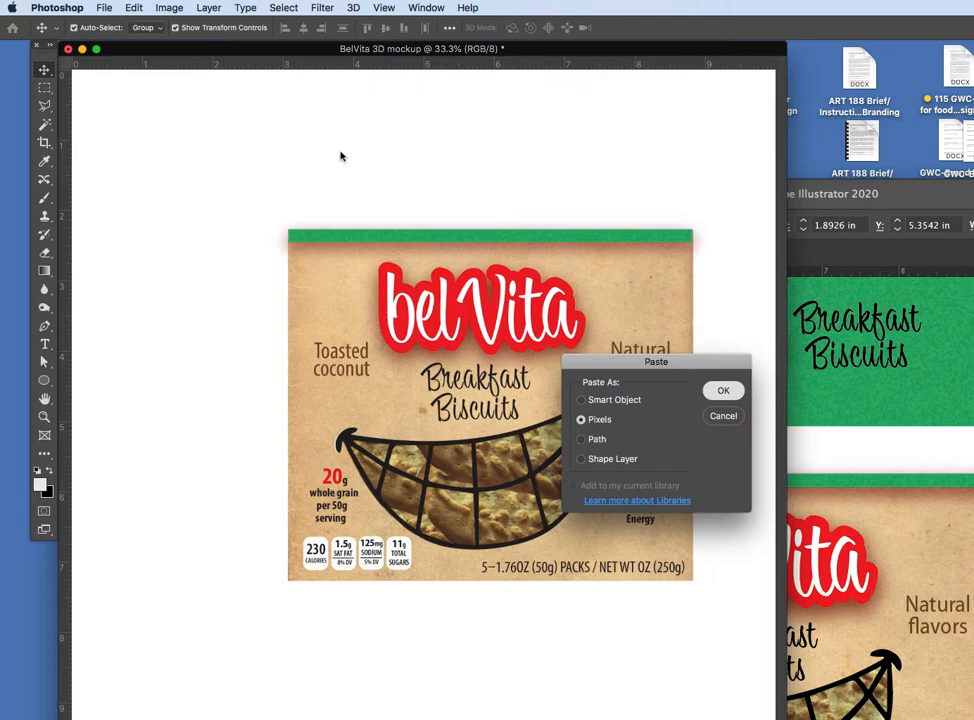
pyautogui.press('Return')
pyautogui.moveTo(350, 280); pyautogui.dragTo(184, 242)
# - Copy the green top panel group from the Illustrator layout and return to the Photoshop mockup
pyautogui.click(888, 390)
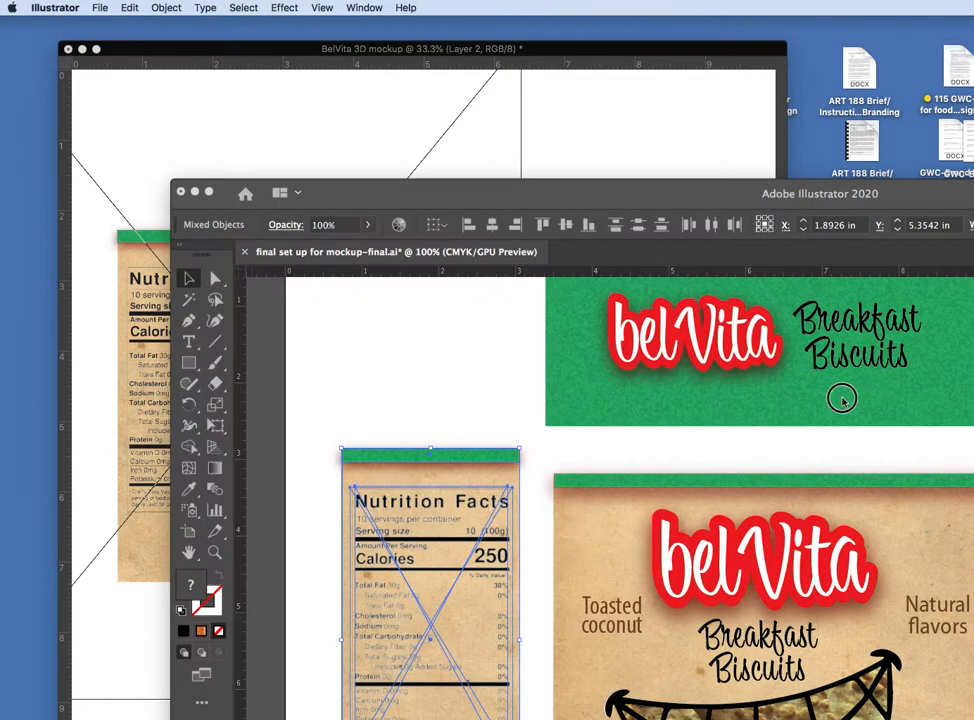
pyautogui.click(842, 400)
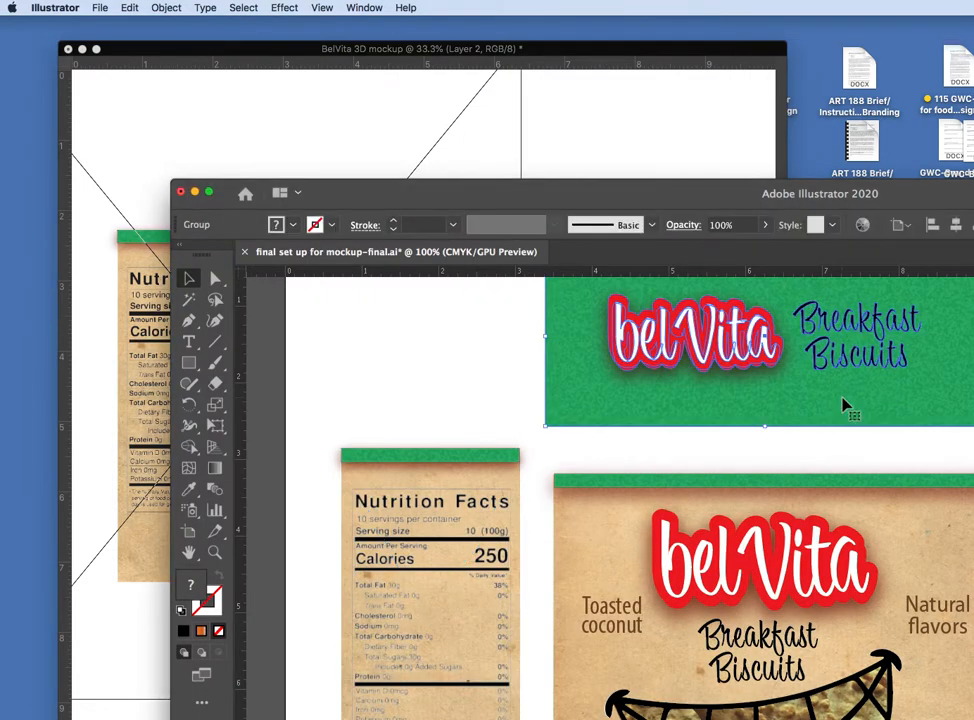
pyautogui.click(298, 138)
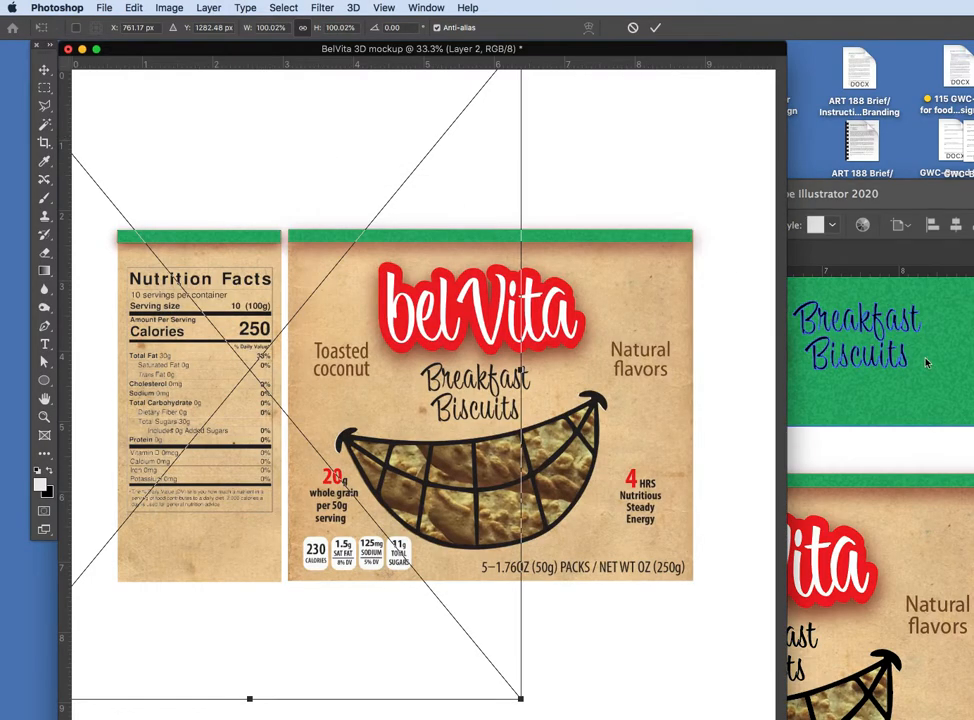
# - Commit the side panel's placement, paste the green top panel as pixels and position it directly above the front panel
pyautogui.press('Return')
pyautogui.click(659, 152)
pyautogui.press('super+v')
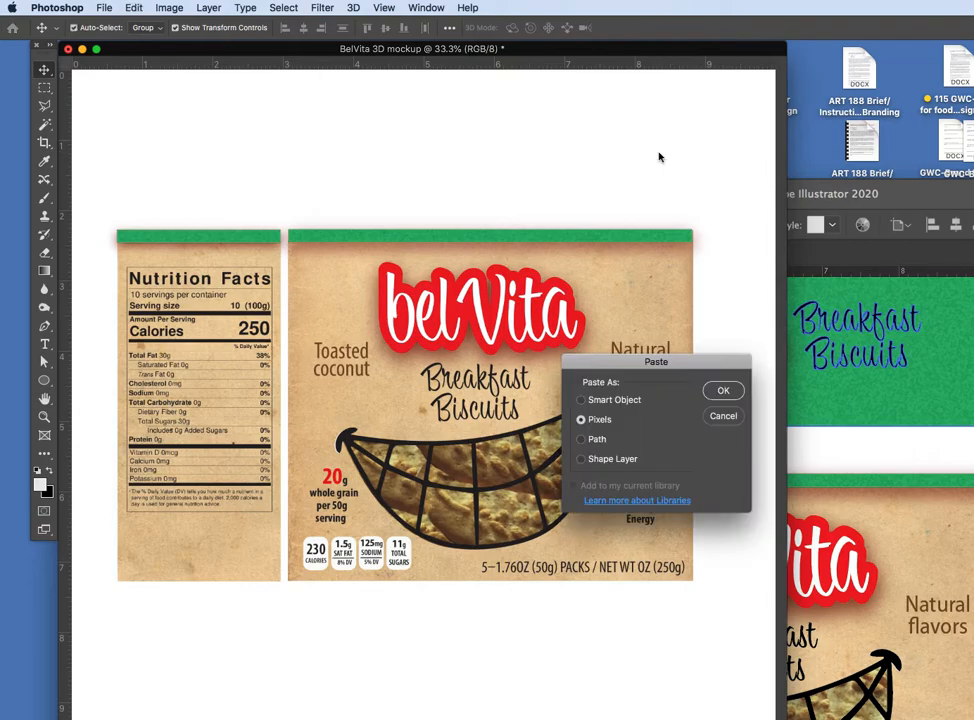
pyautogui.click(715, 398)
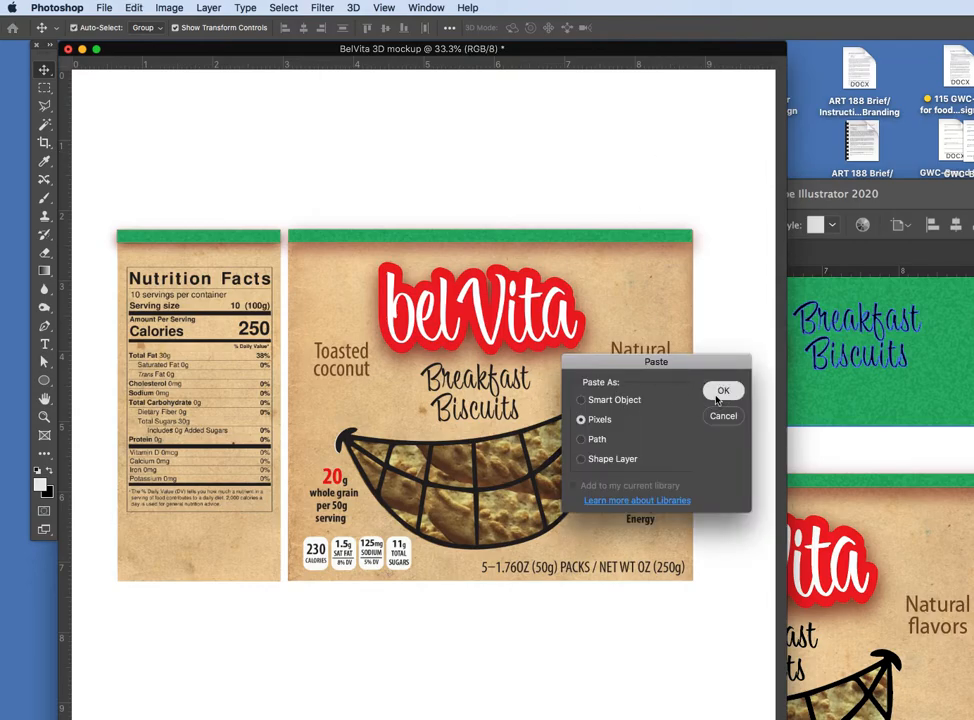
pyautogui.click(720, 392)
pyautogui.moveTo(476, 364); pyautogui.dragTo(539, 72)
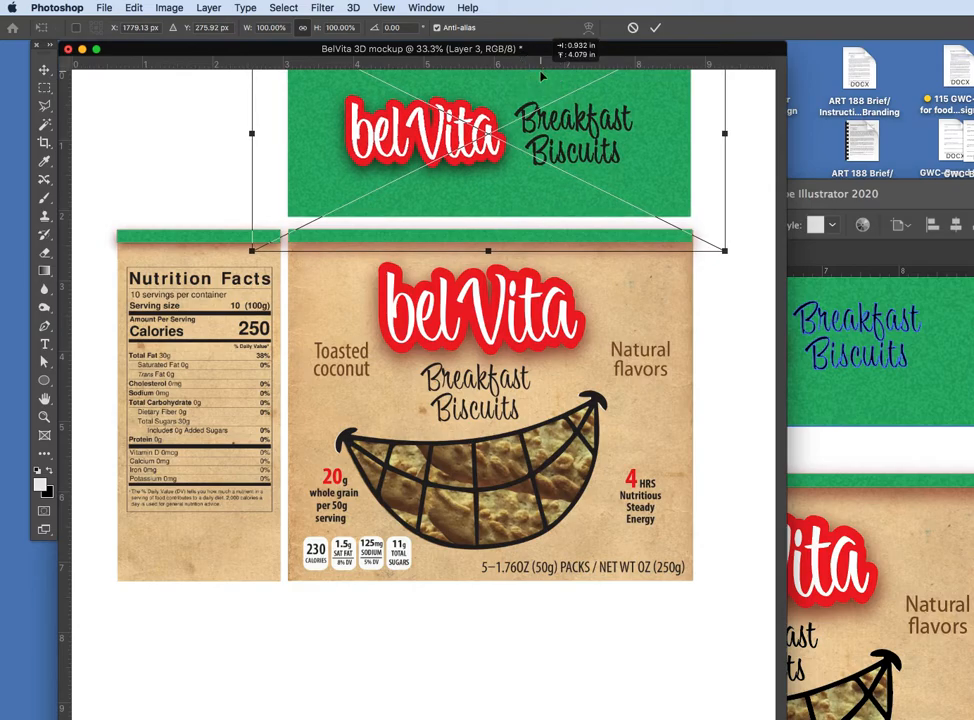
# - Minimize the Illustrator window, return to the Photoshop mockup and commit the pasted top panel
pyautogui.click(882, 461)
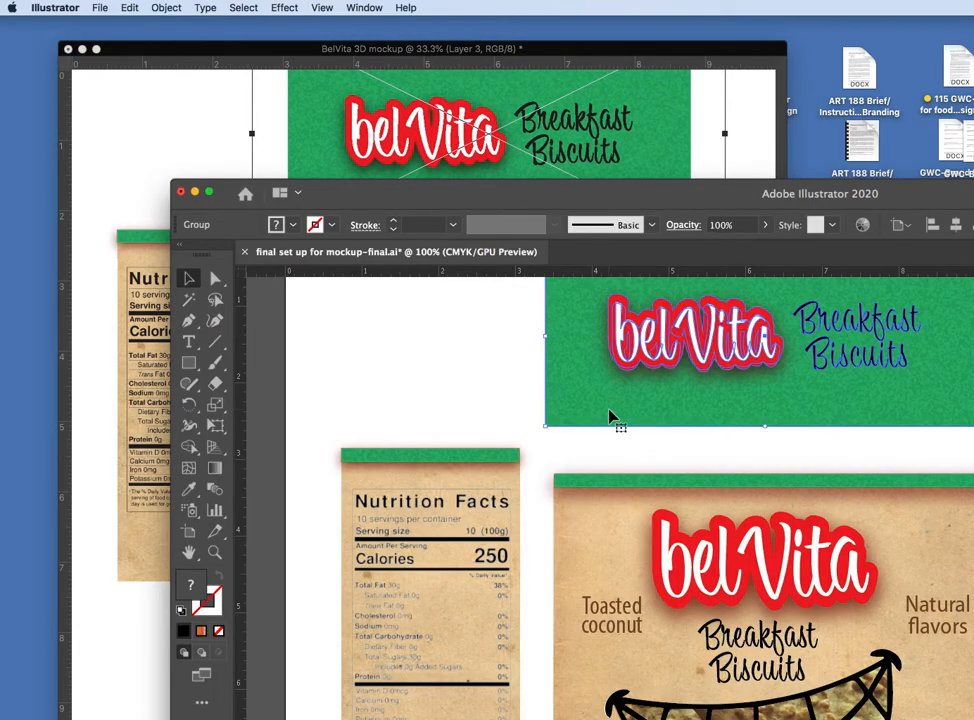
pyautogui.click(195, 192)
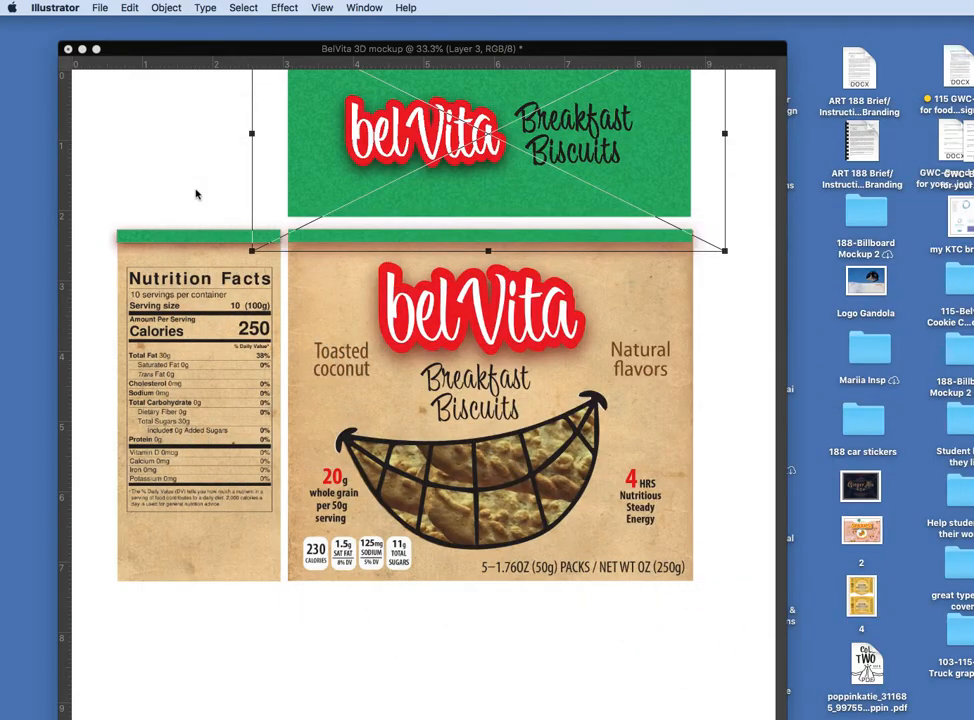
pyautogui.click(707, 300)
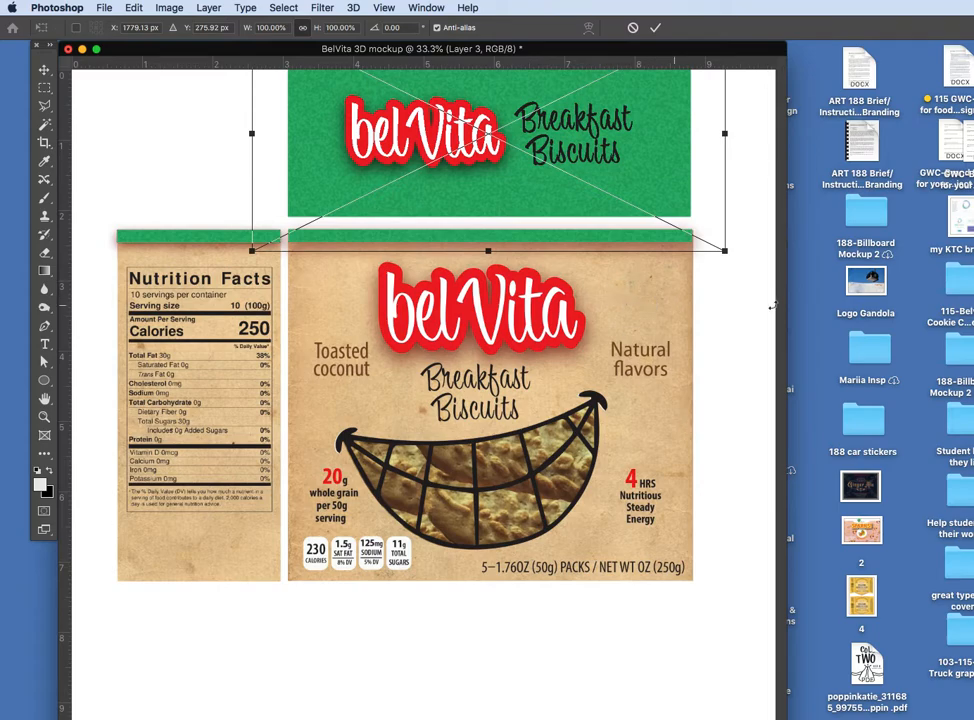
pyautogui.click(44, 70)
pyautogui.click(119, 106)
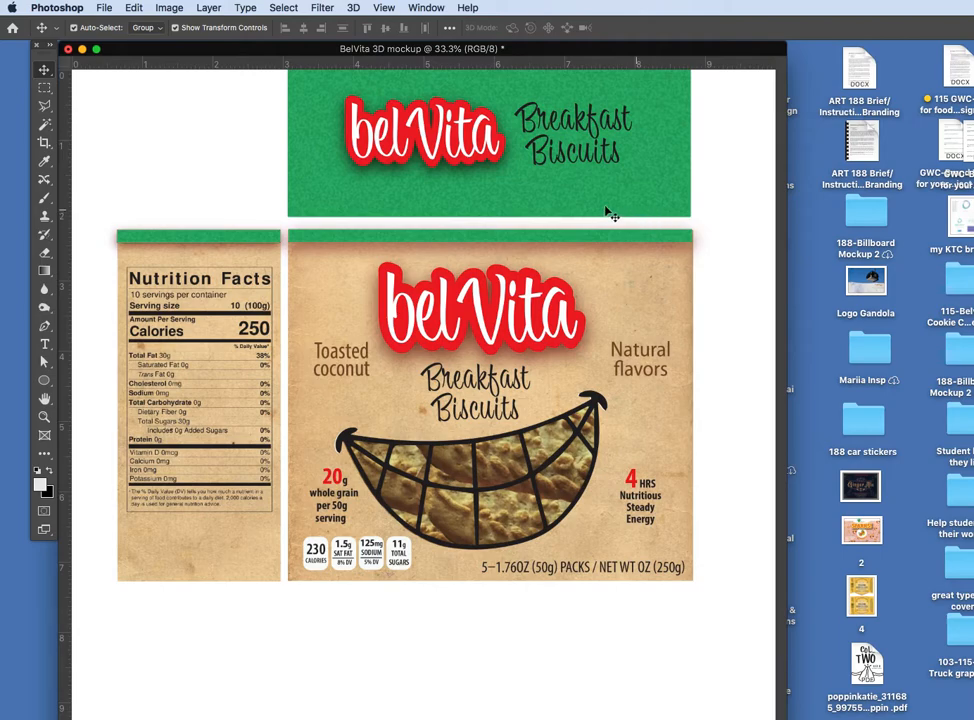
# - Distort the front panel by raising its upper-right and lower-right corners, tilting the horizontal edges upward by about 1.8°
pyautogui.click(552, 251)
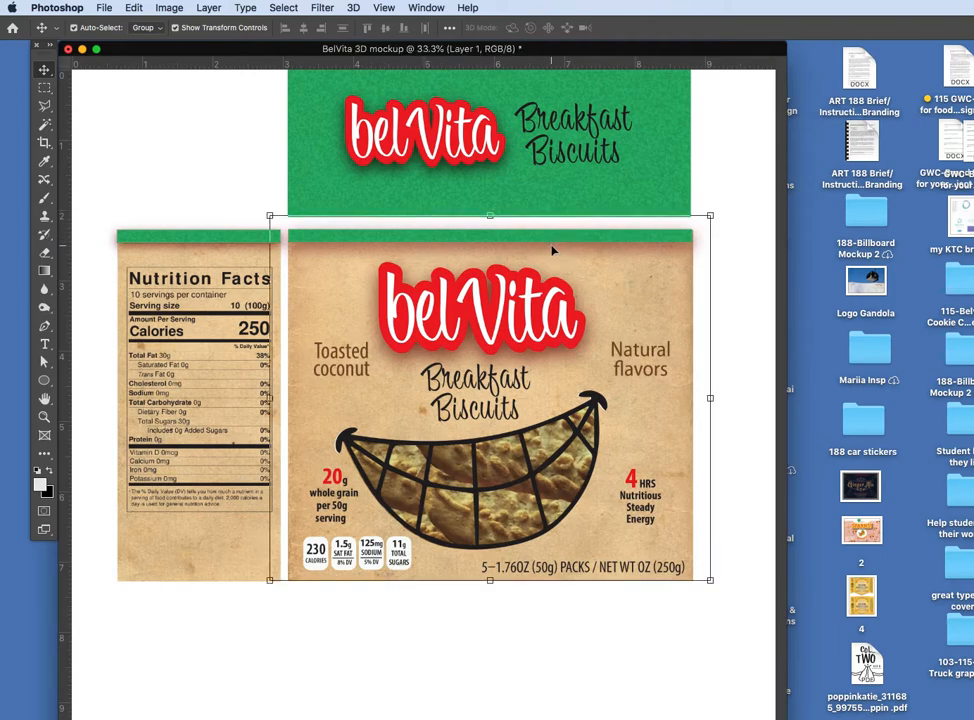
pyautogui.click(104, 8)
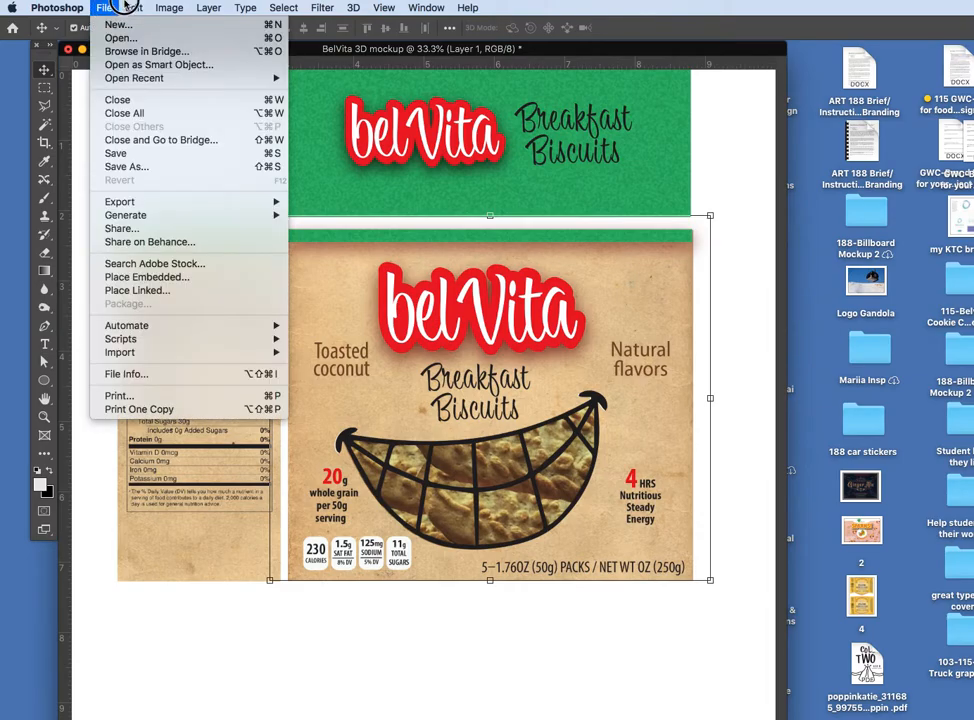
pyautogui.moveTo(134, 8)
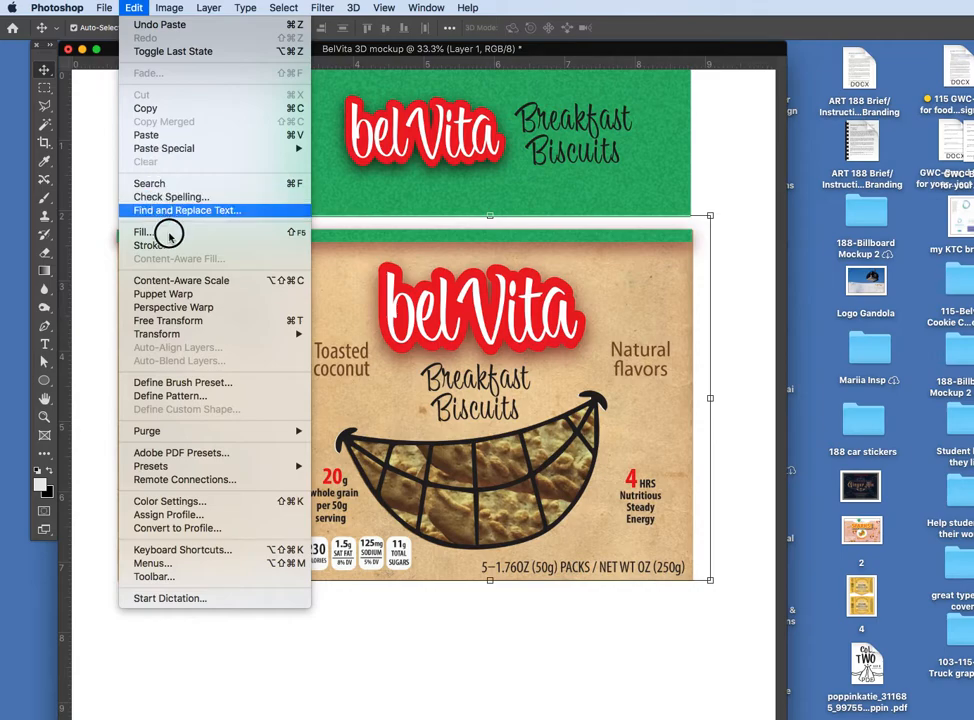
pyautogui.moveTo(177, 338)
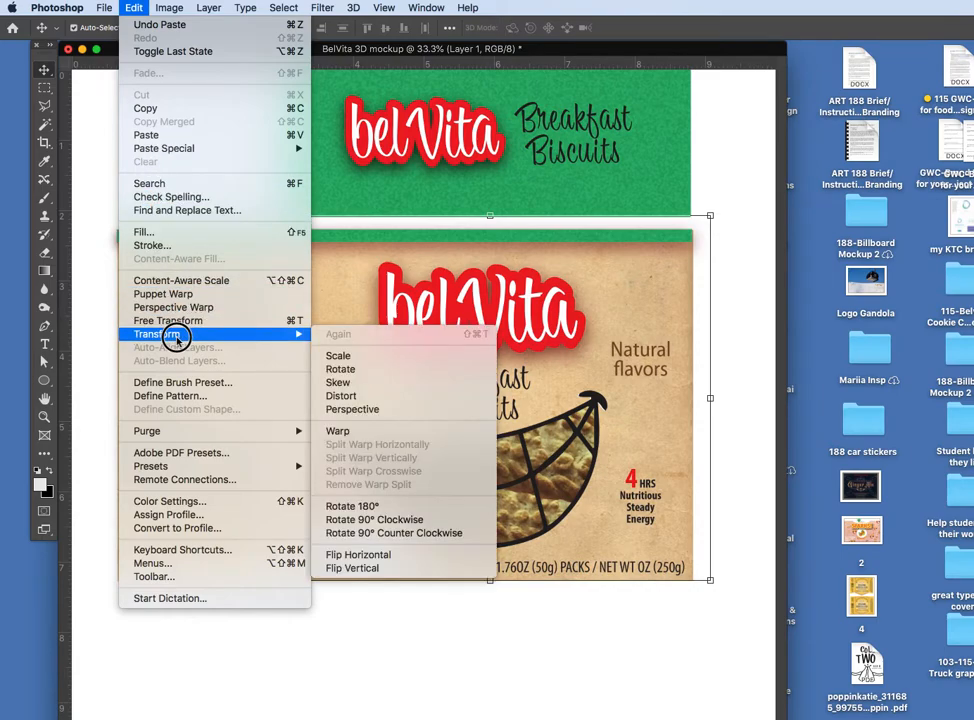
pyautogui.click(343, 397)
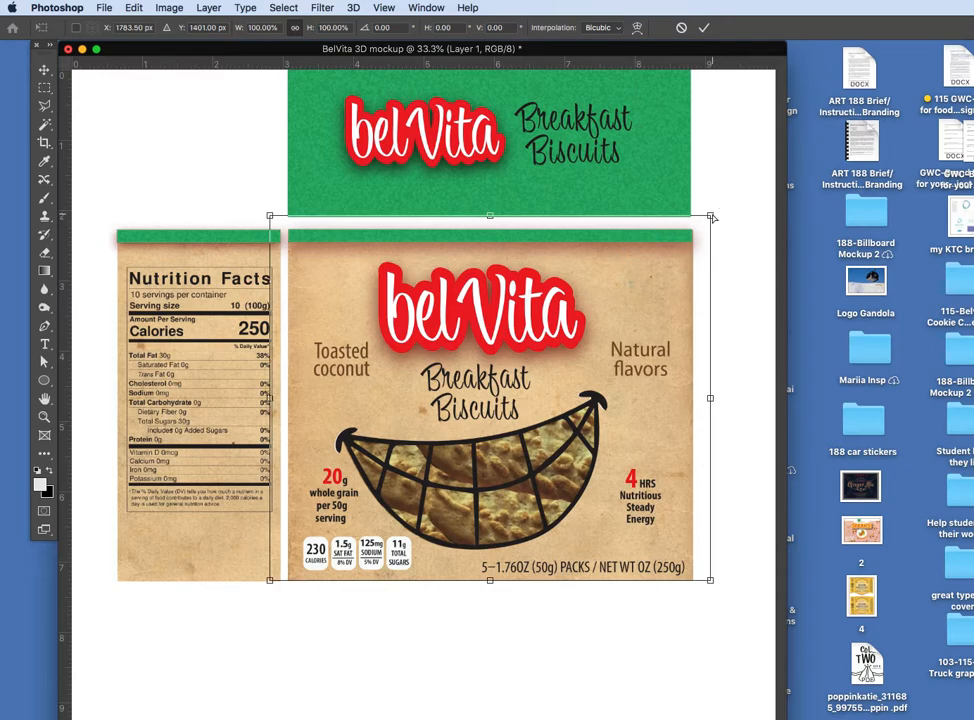
pyautogui.moveTo(710, 217); pyautogui.dragTo(709, 202)
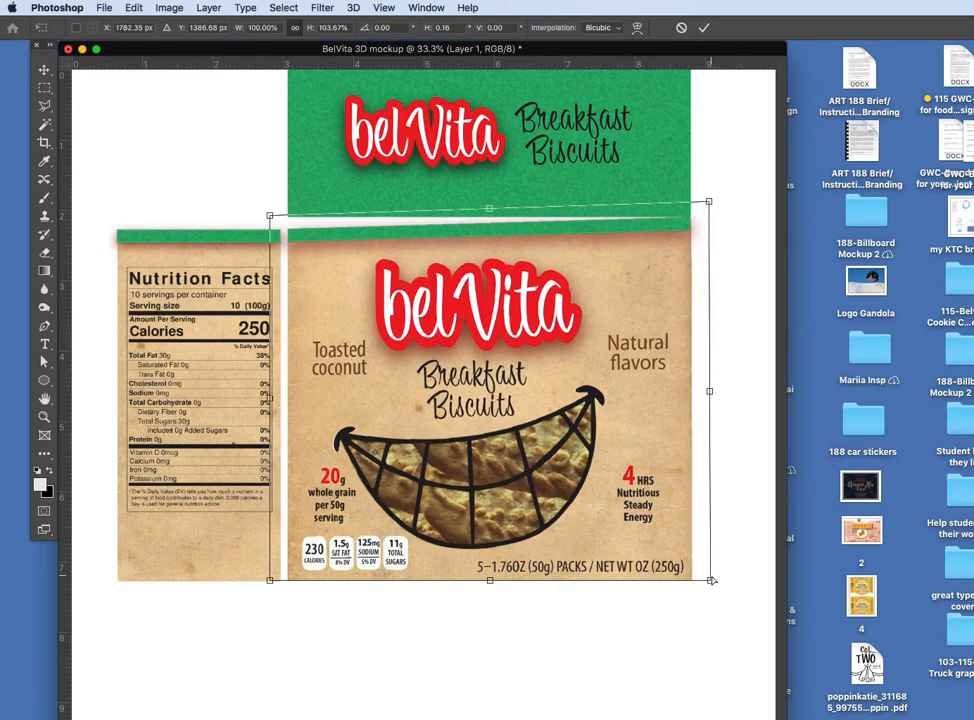
pyautogui.moveTo(710, 582); pyautogui.dragTo(708, 566)
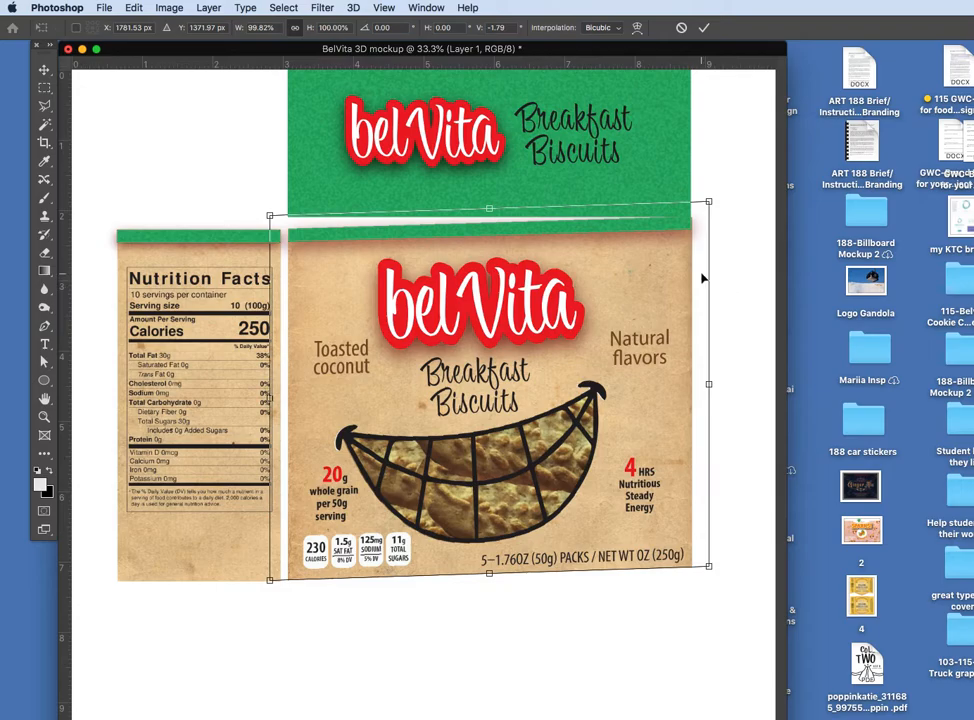
# - Show the Layers panel beside the artwork, commit the front panel's distortion and deselect it
pyautogui.click(424, 7)
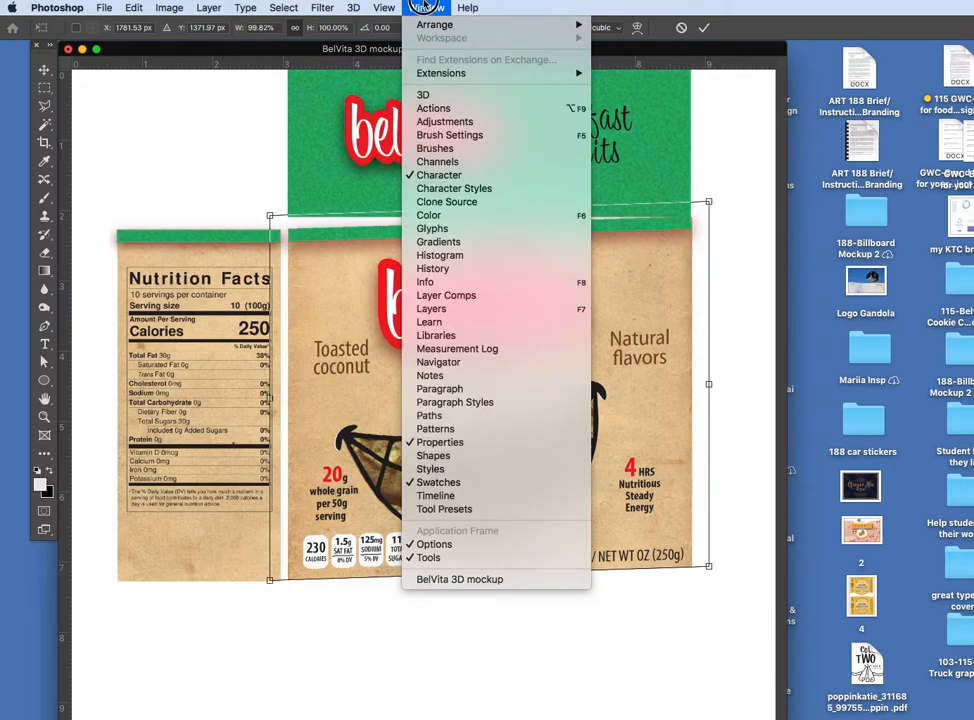
pyautogui.click(473, 316)
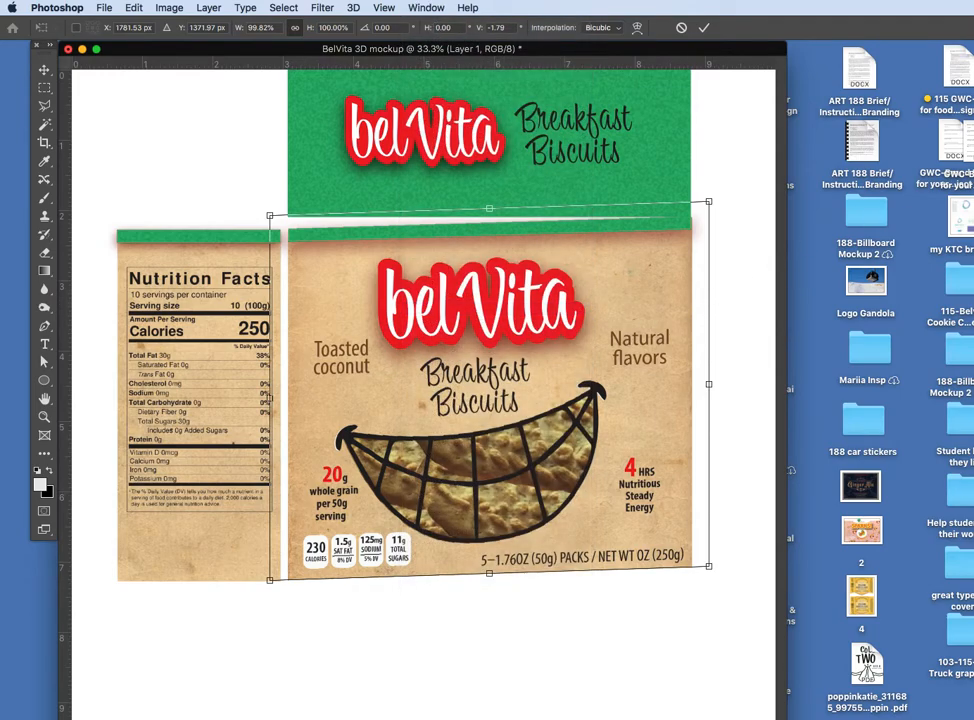
pyautogui.moveTo(869, 163); pyautogui.dragTo(770, 187)
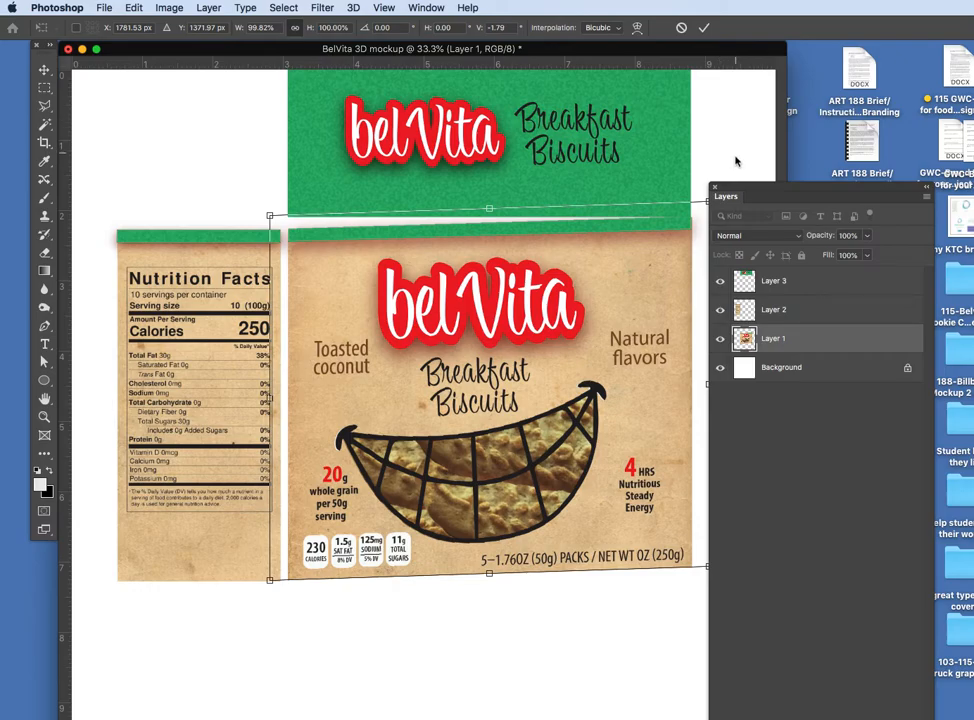
pyautogui.moveTo(735, 190); pyautogui.dragTo(755, 183)
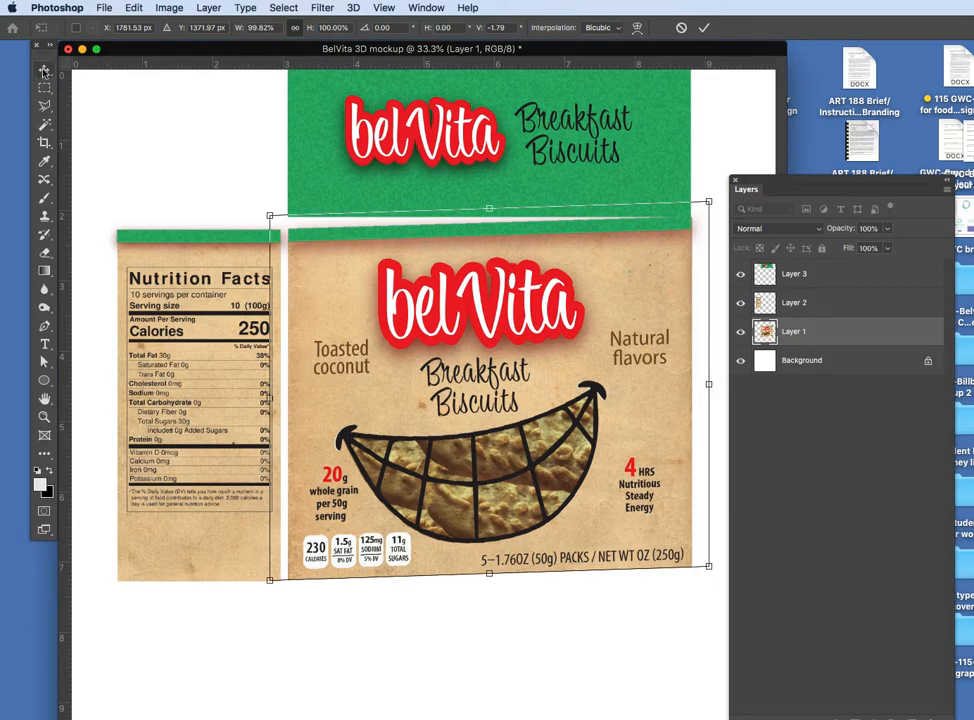
pyautogui.press('Return')
pyautogui.click(118, 104)
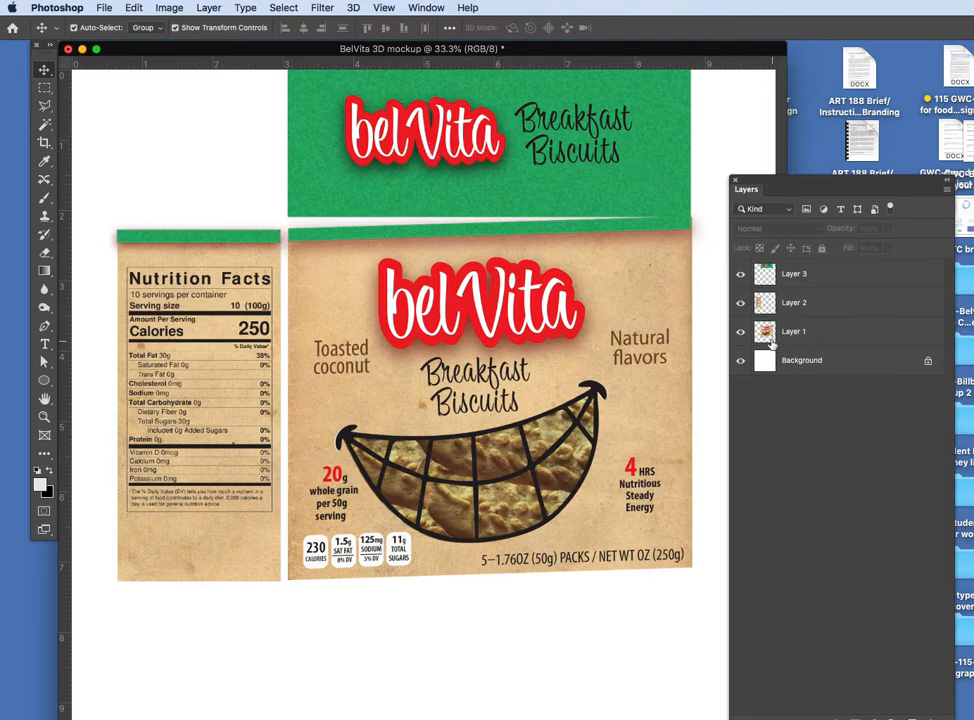
# - Distort the green top panel on Layer 3, pulling its lower-left corner down so its lower edge meets the front panel's slanted edge
pyautogui.click(792, 276)
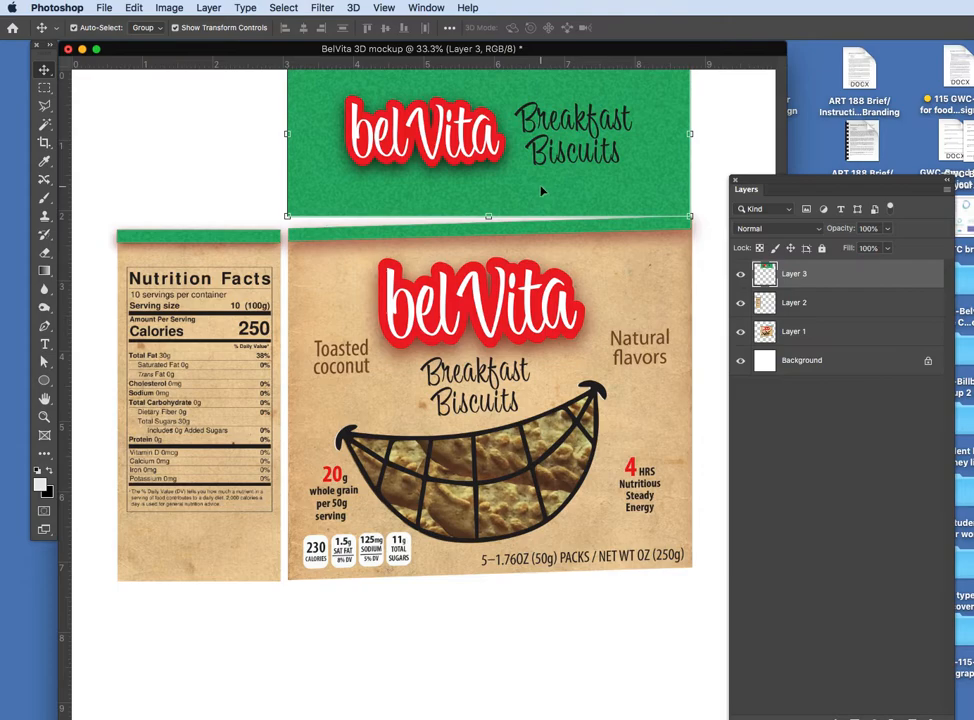
pyautogui.moveTo(753, 175); pyautogui.dragTo(788, 107)
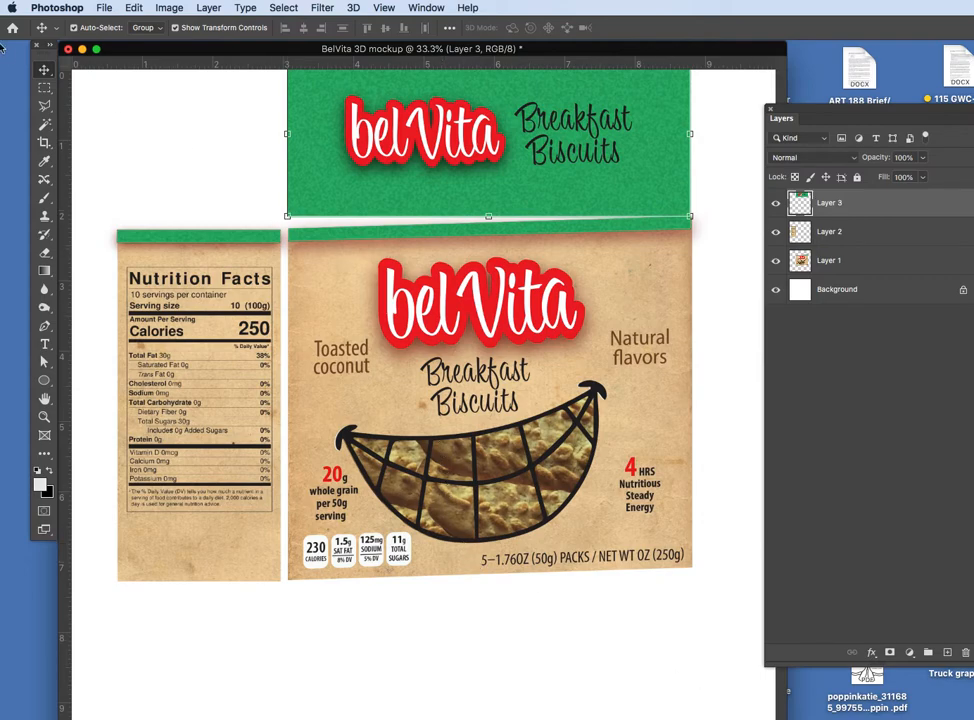
pyautogui.click(160, 8)
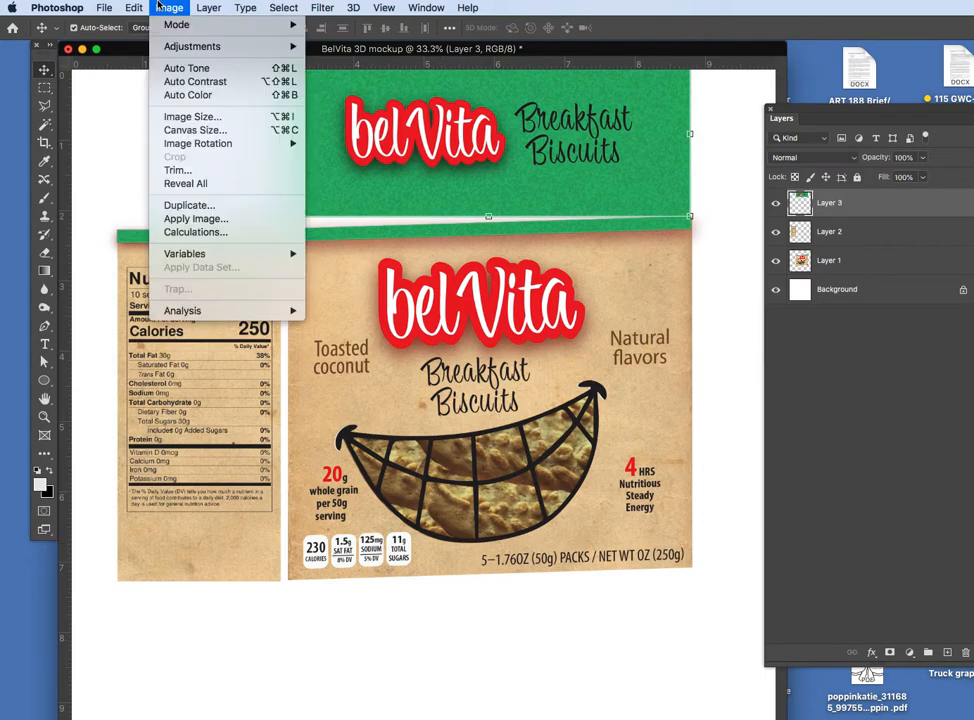
pyautogui.moveTo(133, 8)
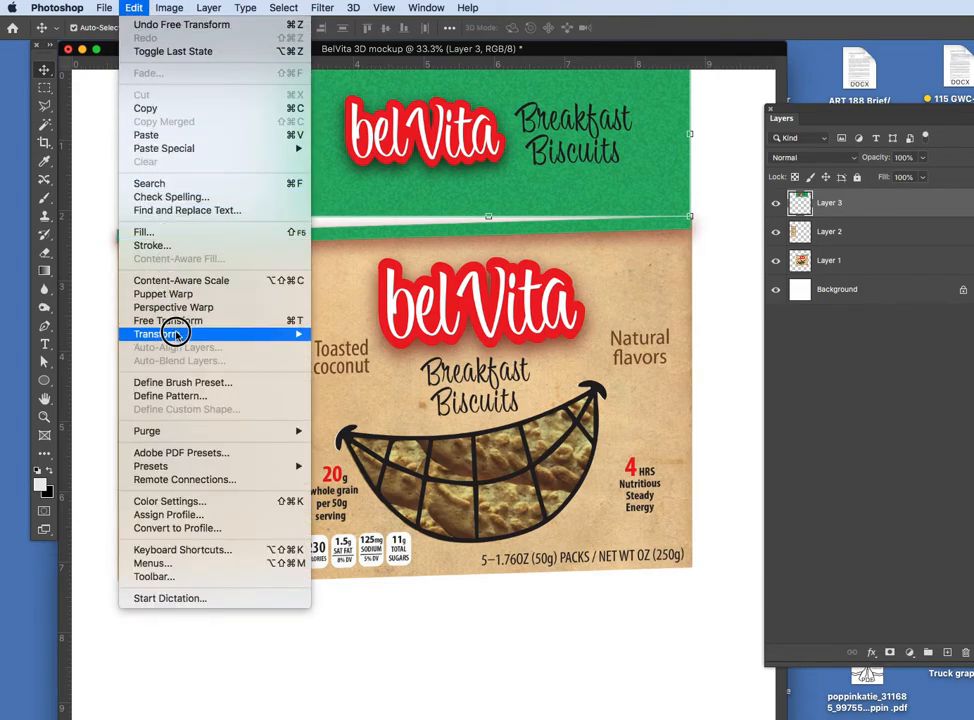
pyautogui.moveTo(175, 333)
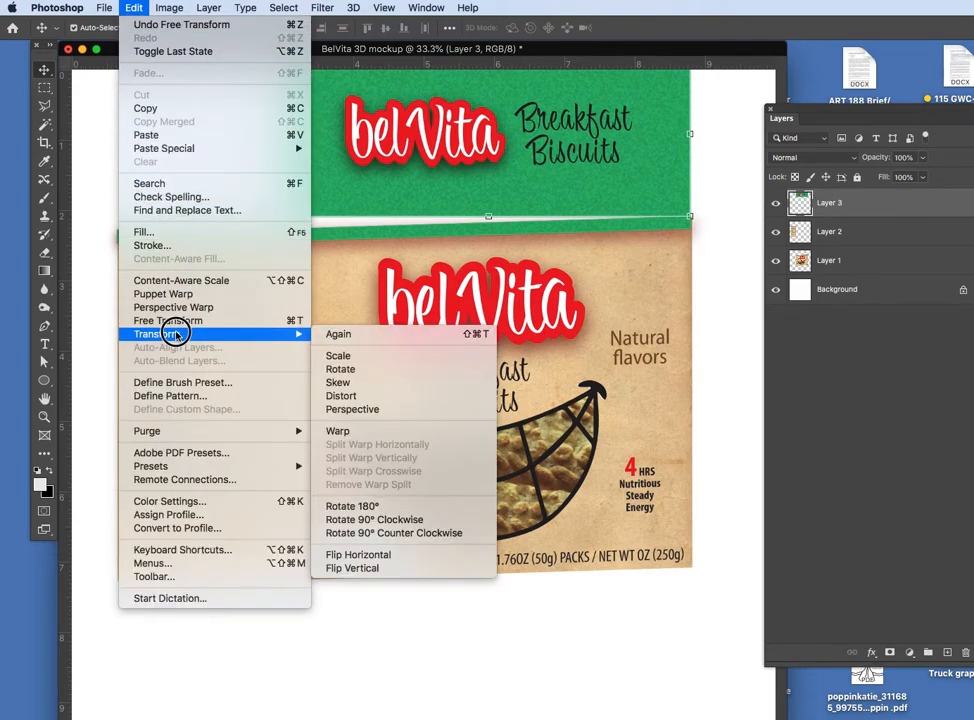
pyautogui.click(344, 398)
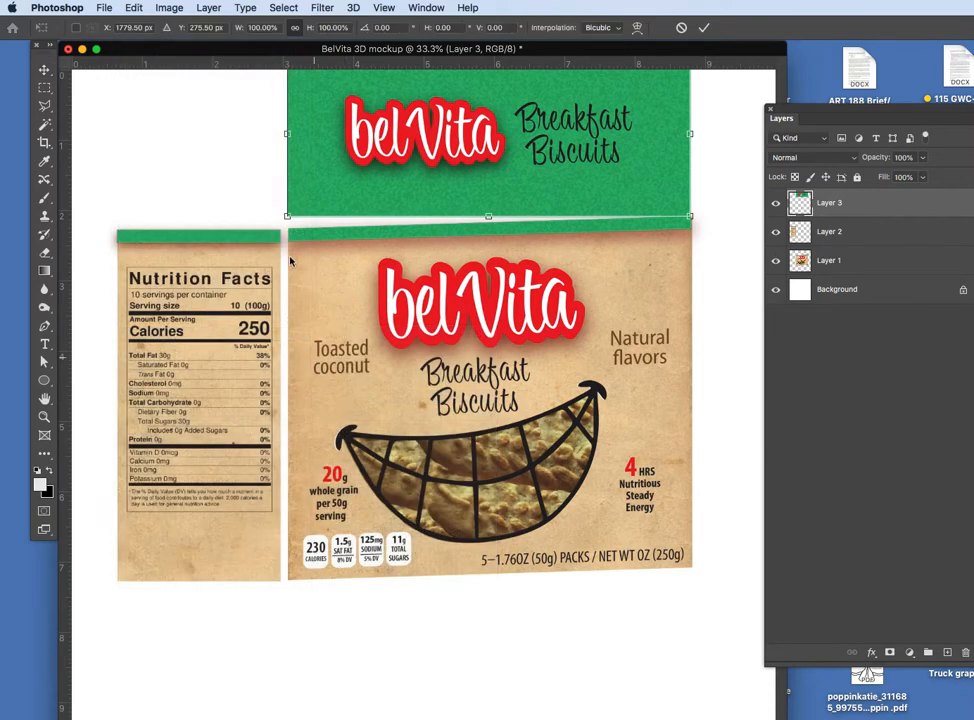
pyautogui.moveTo(290, 218); pyautogui.dragTo(289, 228)
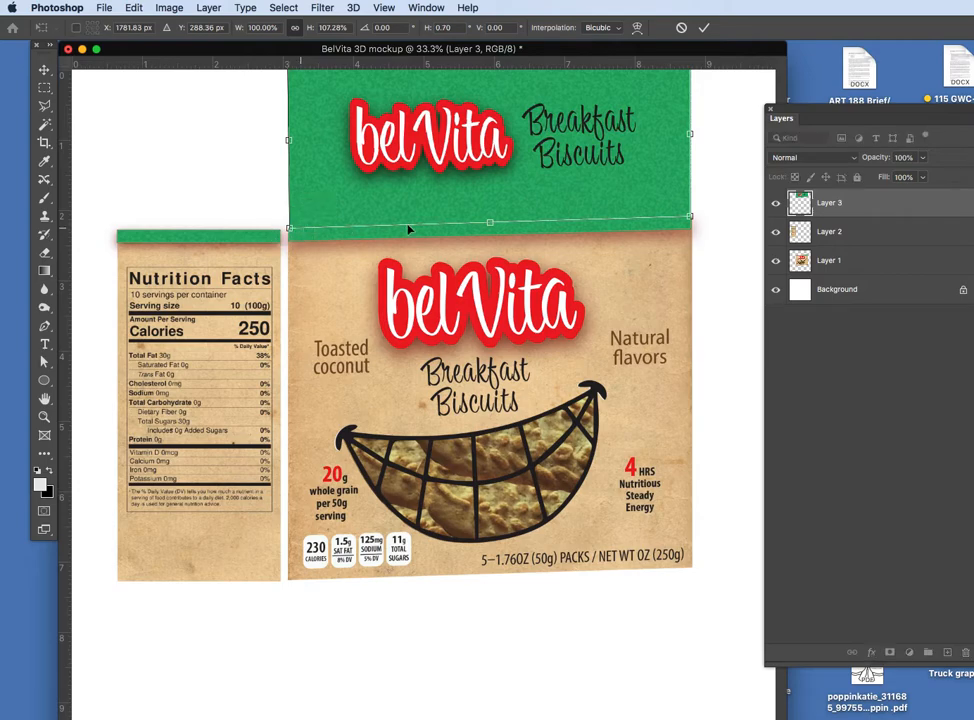
pyautogui.moveTo(690, 218)
pyautogui.mouseDown()
pyautogui.moveTo(689, 202)
pyautogui.moveTo(690, 215)
pyautogui.mouseUp()
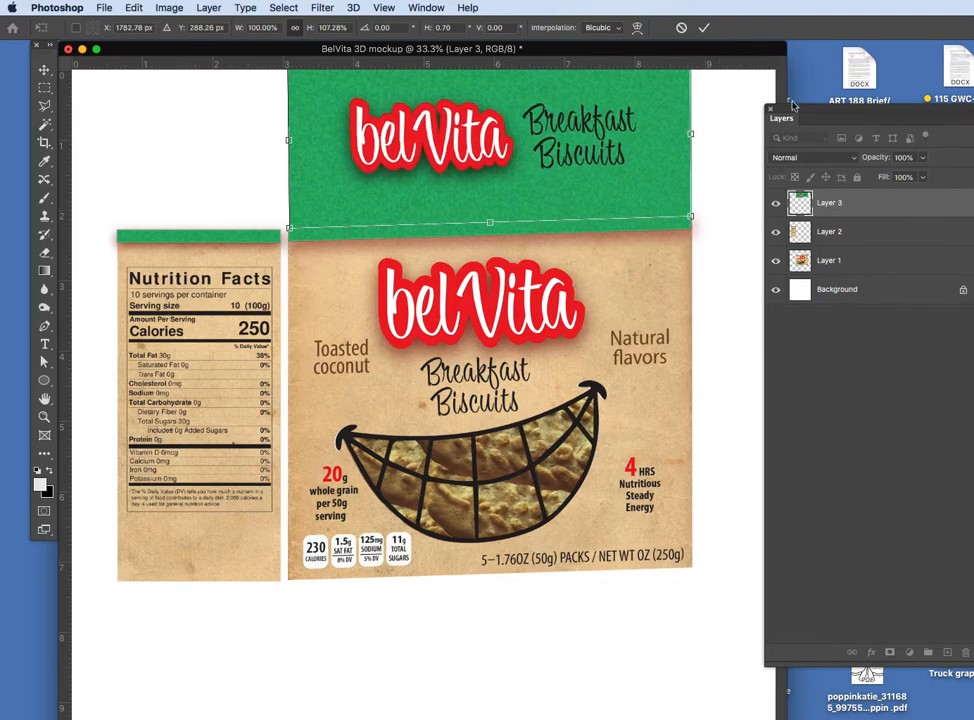
pyautogui.moveTo(788, 117); pyautogui.dragTo(819, 114)
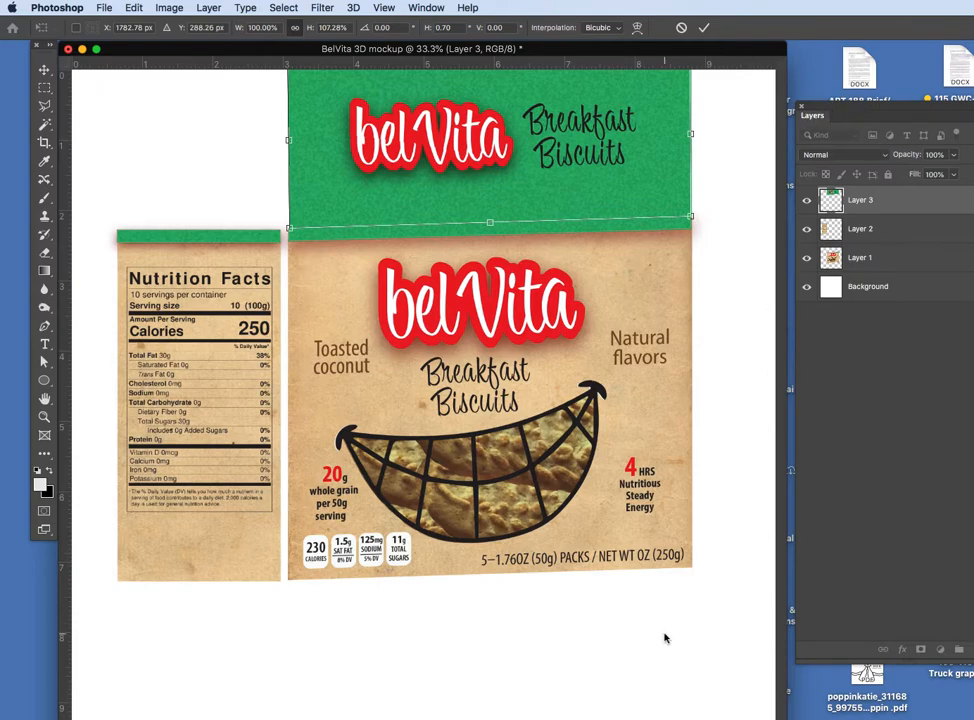
pyautogui.press('Up')
pyautogui.press('Up')
pyautogui.press('Up')
pyautogui.press('Up')
pyautogui.press('Up')
pyautogui.press('Up')
pyautogui.press('Down')
pyautogui.press('Down')
pyautogui.press('Down')
pyautogui.press('Down')
pyautogui.press('Down')
pyautogui.press('Down')
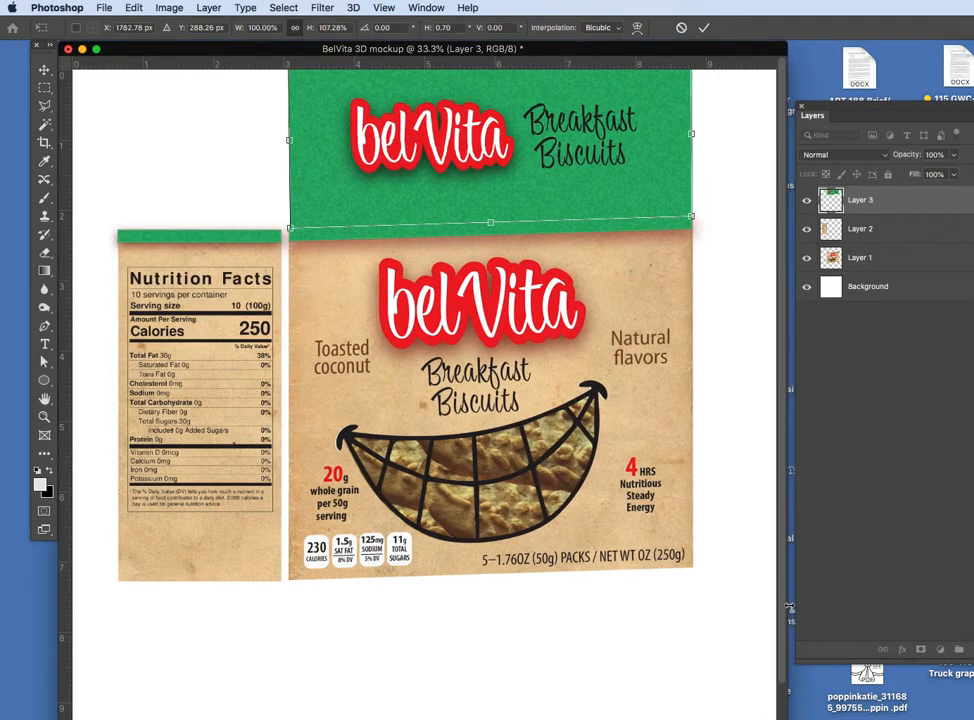
pyautogui.scroll(-2, 783, 620)
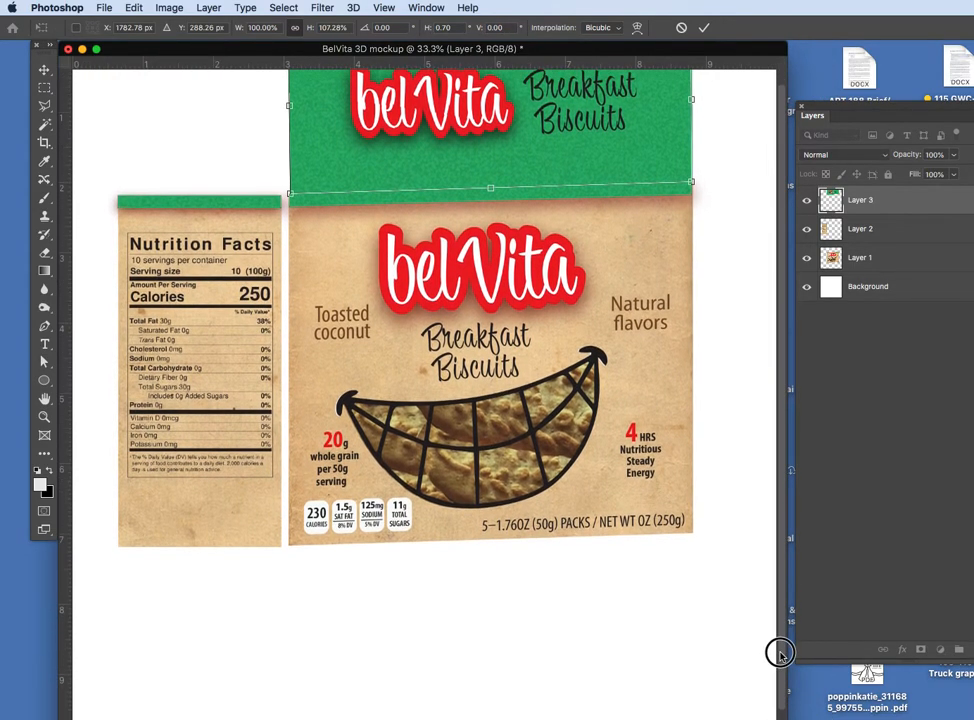
pyautogui.scroll(2, 783, 620)
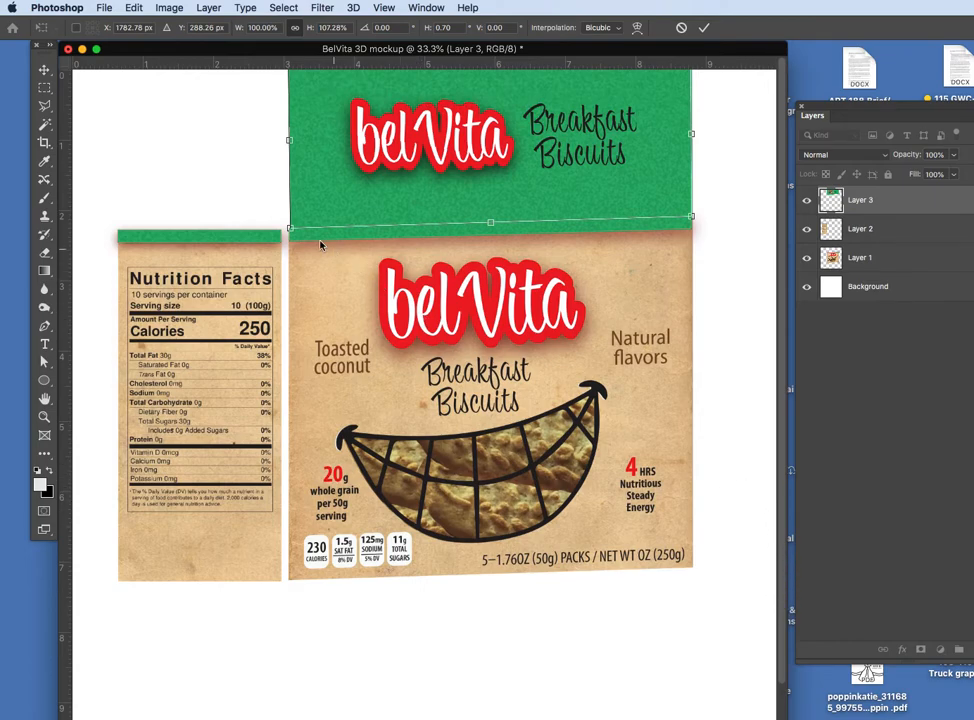
# - Commit the top panel's distortion and move all three panel layers down together by about 0.4 in so the entire top panel fits on the canvas
pyautogui.click(44, 72)
pyautogui.press('Return')
pyautogui.moveTo(109, 104); pyautogui.dragTo(729, 611)
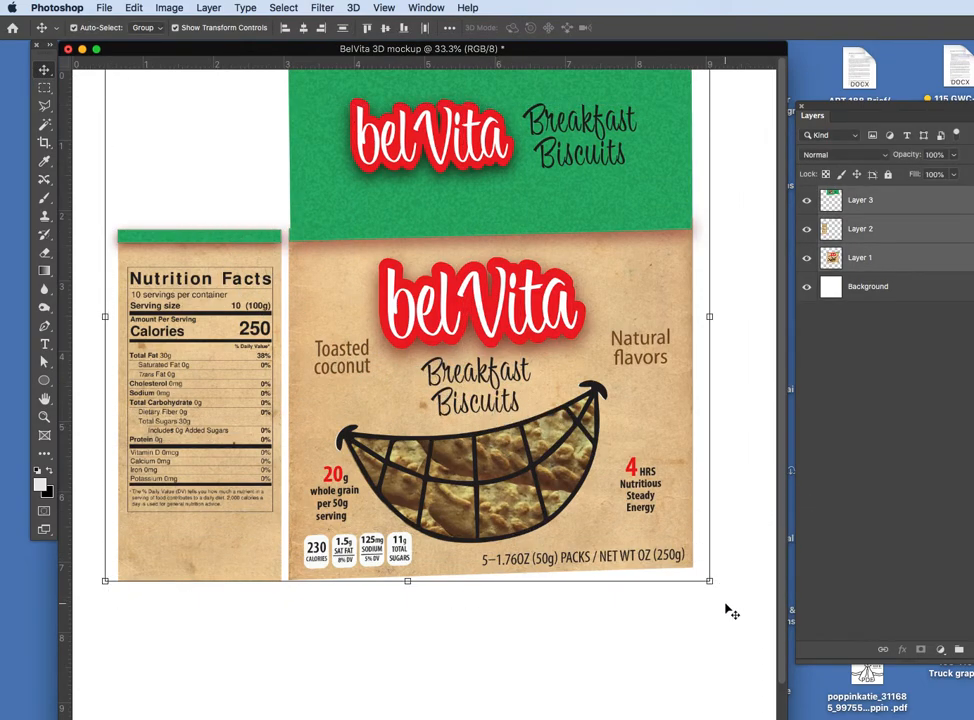
pyautogui.press('Down')
pyautogui.press('Down')
pyautogui.press('Down')
pyautogui.press('Down')
pyautogui.press('Down')
pyautogui.press('Down')
pyautogui.press('Down')
pyautogui.press('Down')
pyautogui.press('Down')
pyautogui.press('Down')
pyautogui.press('Down')
pyautogui.press('Down')
pyautogui.press('Down')
pyautogui.press('Down')
pyautogui.press('Down')
pyautogui.press('Down')
pyautogui.press('Down')
pyautogui.press('Down')
pyautogui.press('Down')
pyautogui.press('Down')
pyautogui.press('Down')
pyautogui.press('Down')
pyautogui.press('Down')
pyautogui.press('Down')
pyautogui.press('Down')
pyautogui.press('Down')
pyautogui.press('Down')
pyautogui.press('Down')
pyautogui.press('Down')
pyautogui.press('Down')
pyautogui.press('Down')
pyautogui.press('Down')
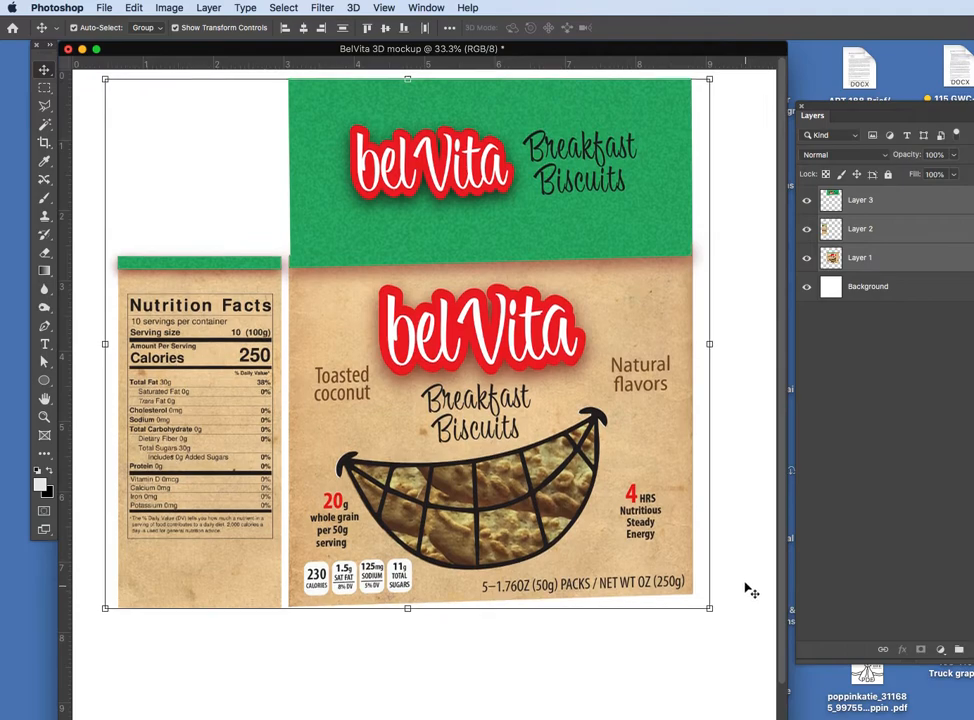
pyautogui.press('Down')
pyautogui.press('Down')
pyautogui.press('Down')
pyautogui.press('Down')
pyautogui.click(752, 590)
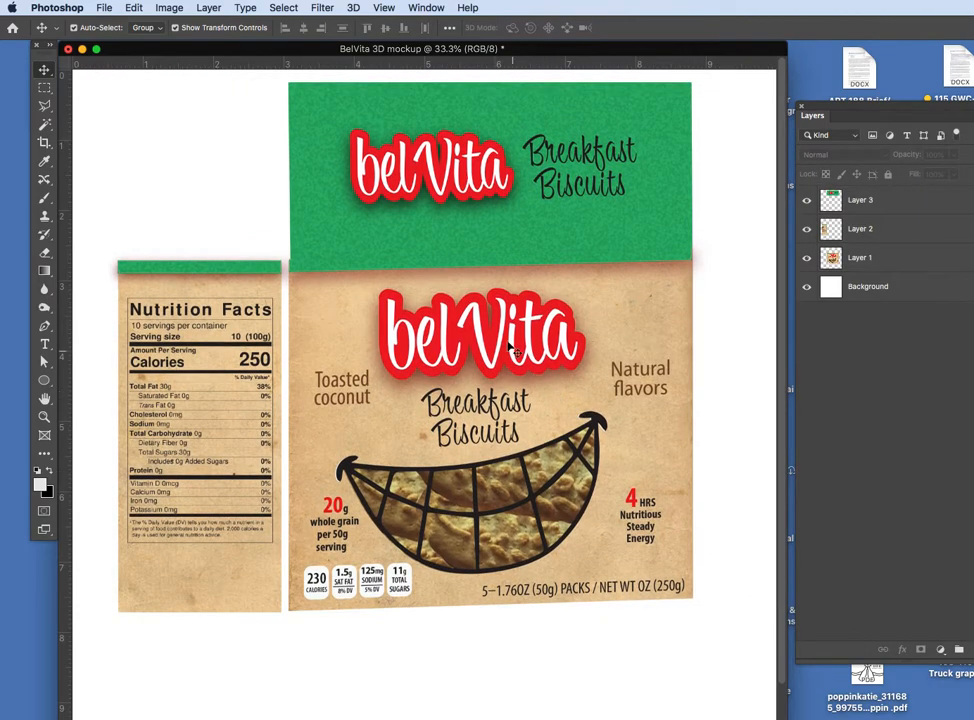
# - Nudge the green top panel on Layer 3 slightly left to line up with the front panel, and deselect it
pyautogui.click(311, 110)
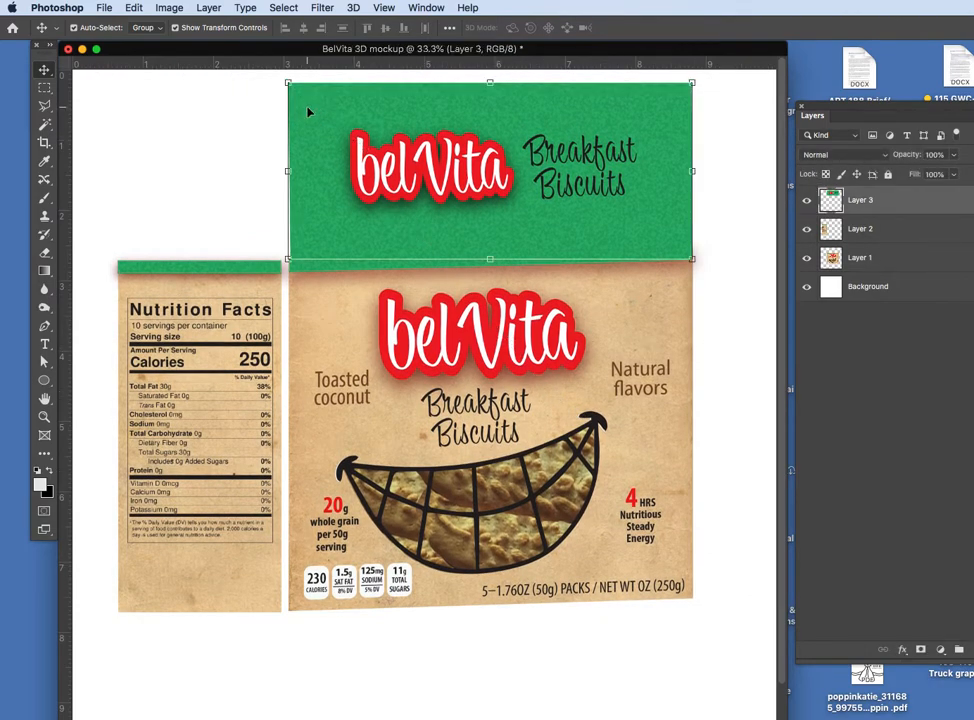
pyautogui.press('Left')
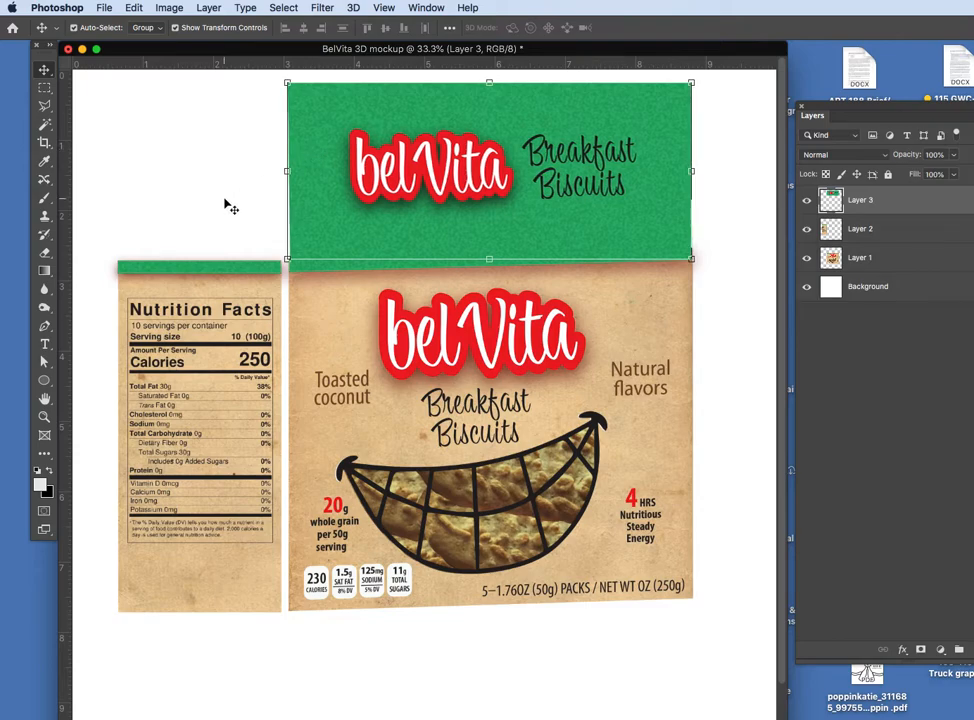
pyautogui.click(228, 200)
# - Distort the Nutrition Facts side panel on Layer 2, extending its upper-right and lower-right corners to close the gap to the front panel
pyautogui.click(225, 270)
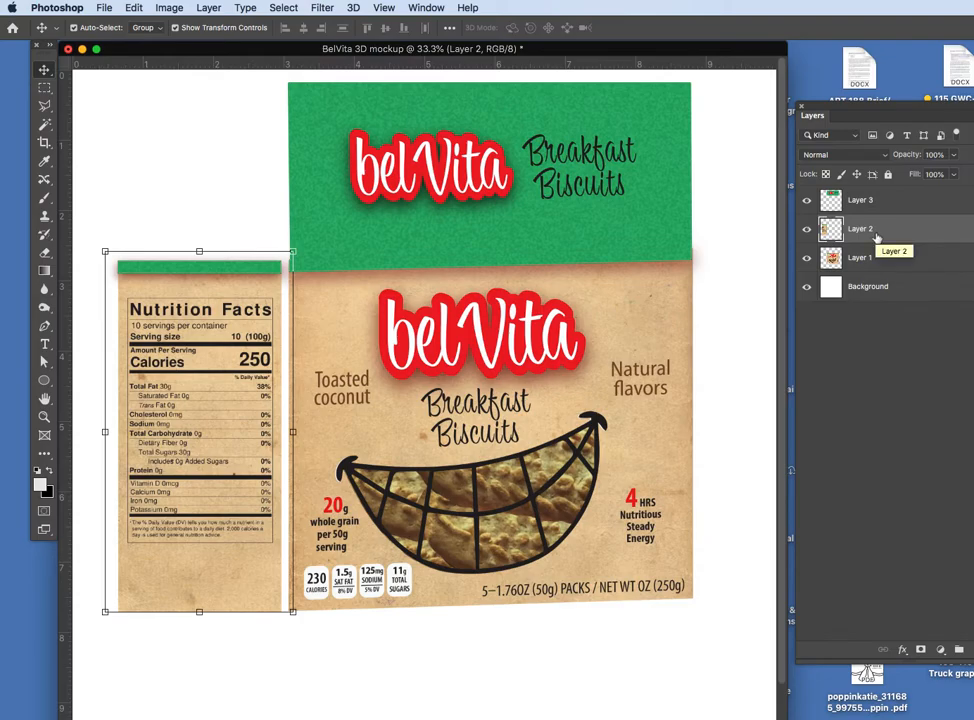
pyautogui.click(133, 7)
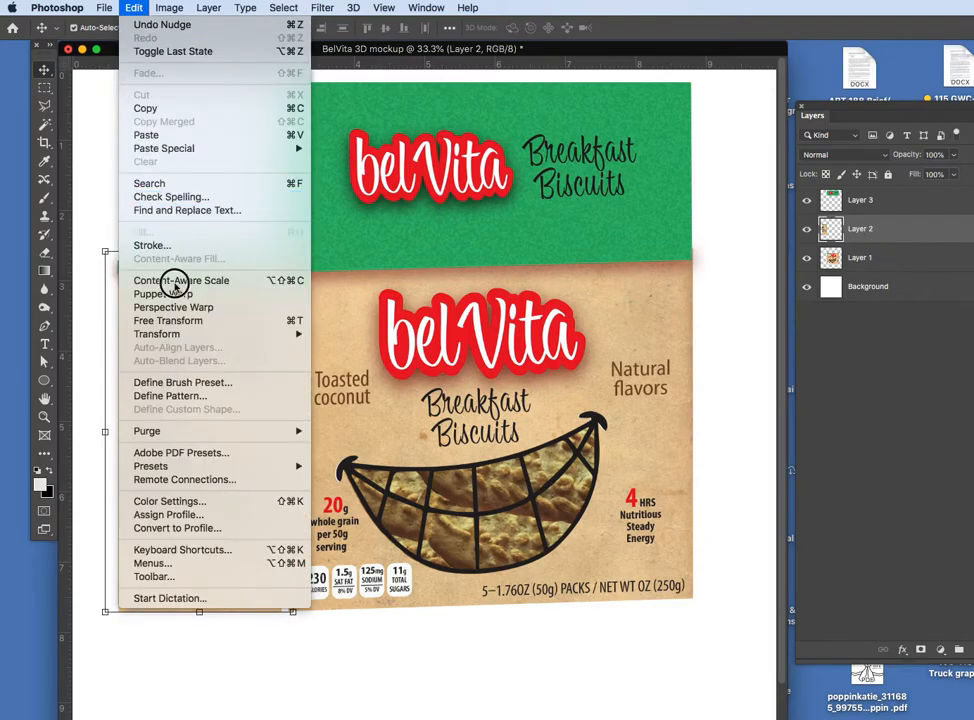
pyautogui.moveTo(185, 333)
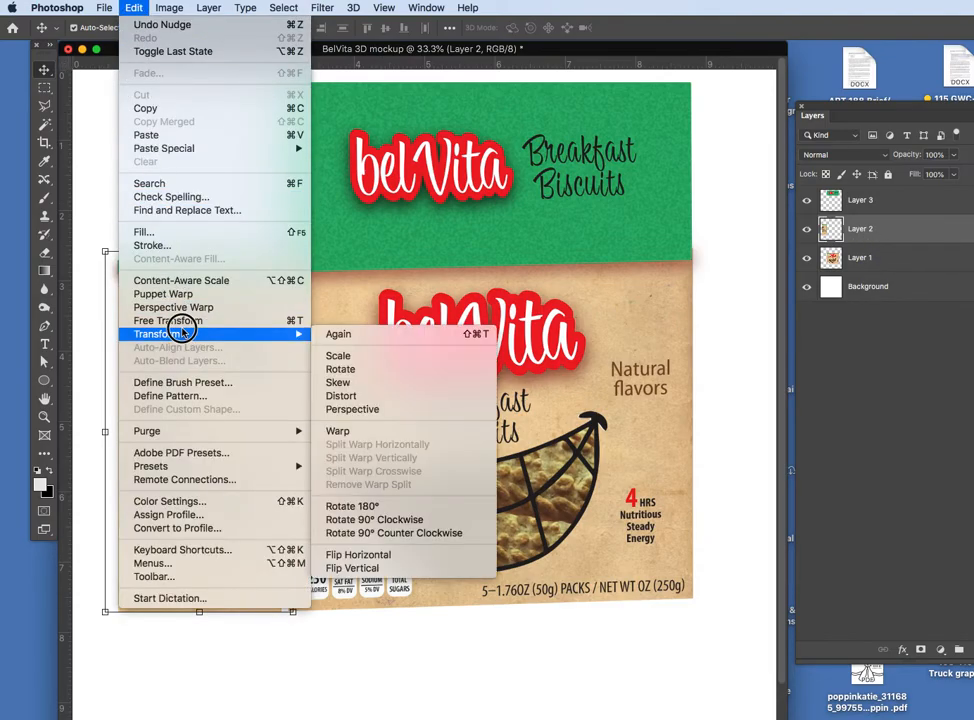
pyautogui.click(333, 397)
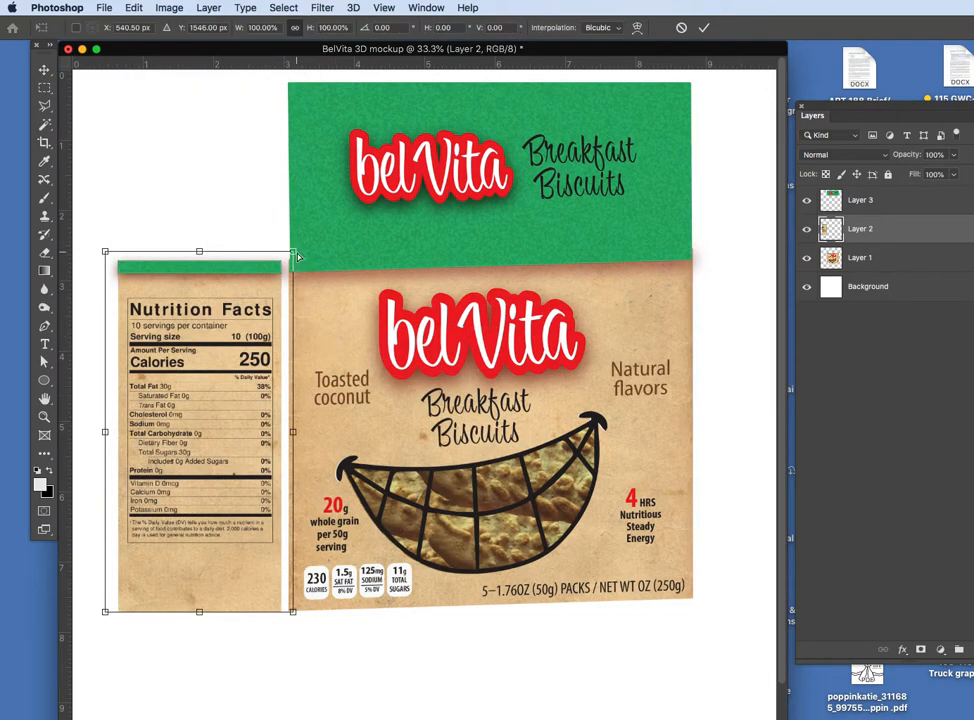
pyautogui.moveTo(293, 256); pyautogui.dragTo(300, 249)
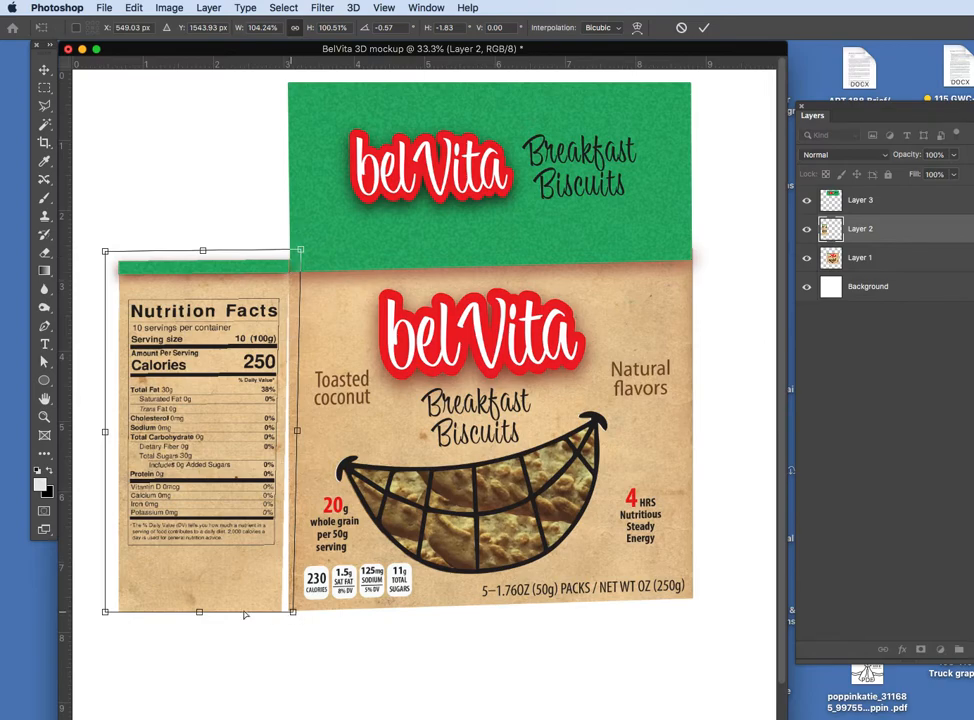
pyautogui.moveTo(292, 617); pyautogui.dragTo(301, 609)
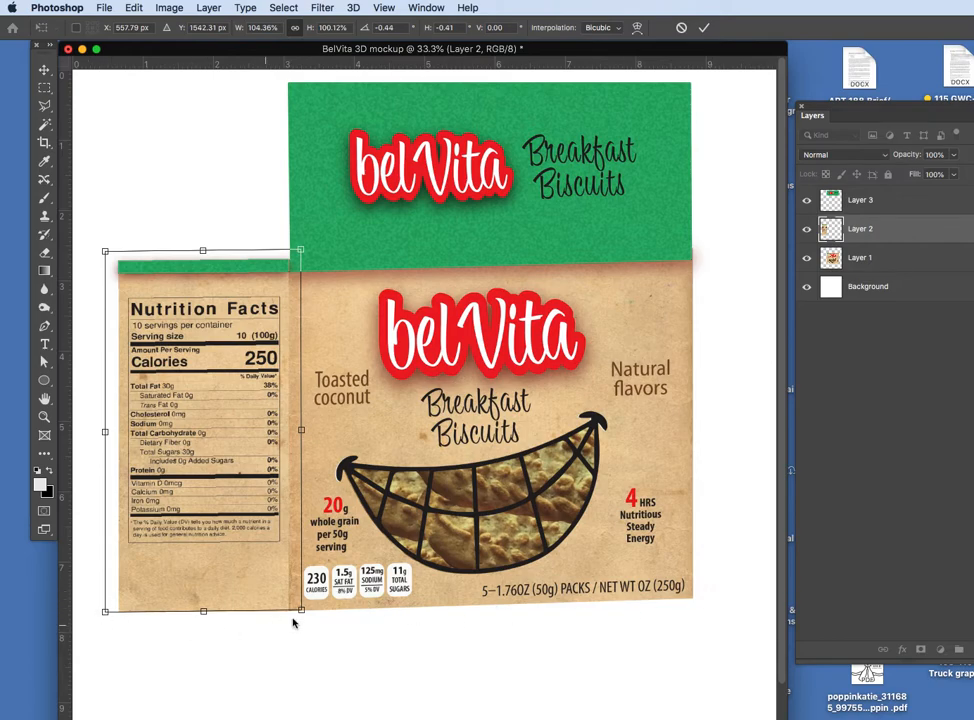
# - Pull the side panel's two left corners inward and up for receding perspective, and fine-tune its right corners against the front panel
pyautogui.click(106, 613)
pyautogui.moveTo(106, 613); pyautogui.dragTo(148, 547)
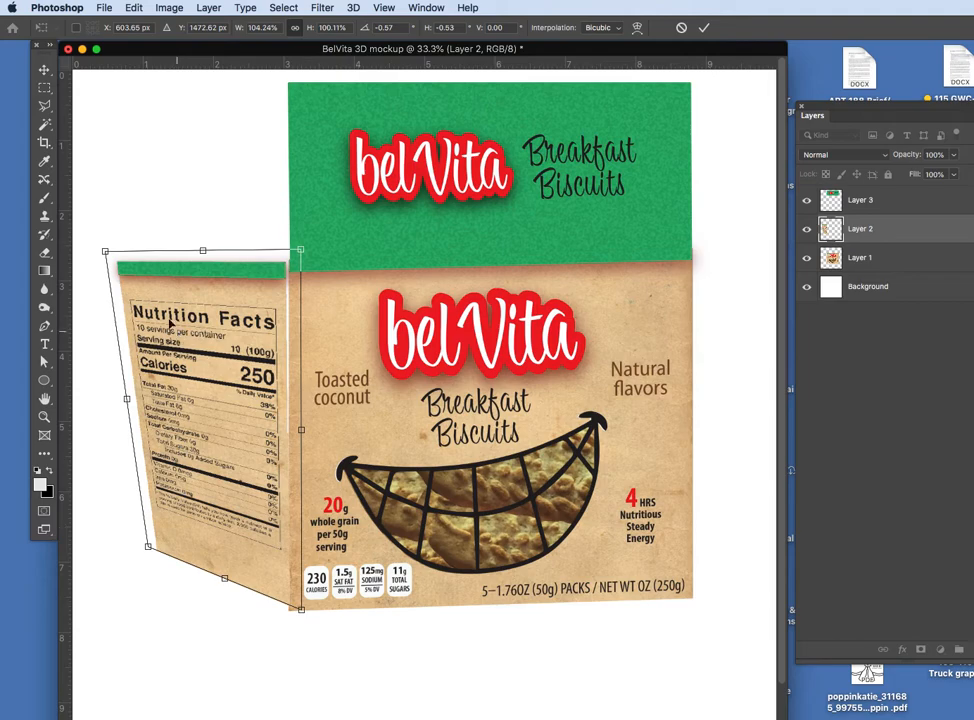
pyautogui.moveTo(106, 253); pyautogui.dragTo(147, 214)
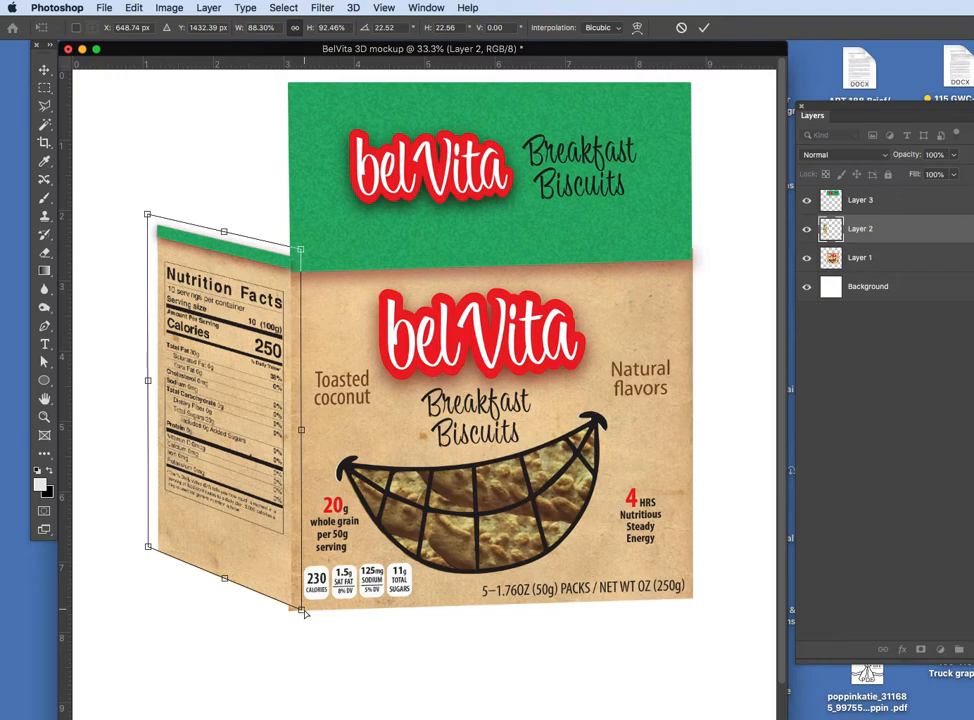
pyautogui.moveTo(301, 612)
pyautogui.mouseDown()
pyautogui.moveTo(281, 611)
pyautogui.moveTo(300, 615)
pyautogui.mouseUp()
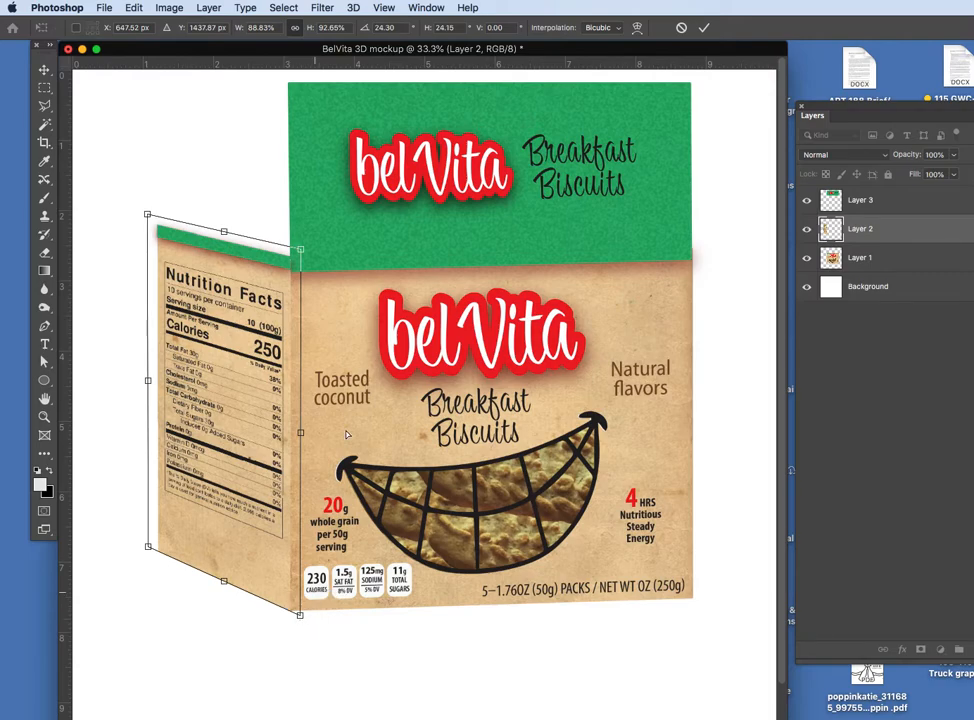
pyautogui.moveTo(301, 256); pyautogui.dragTo(298, 254)
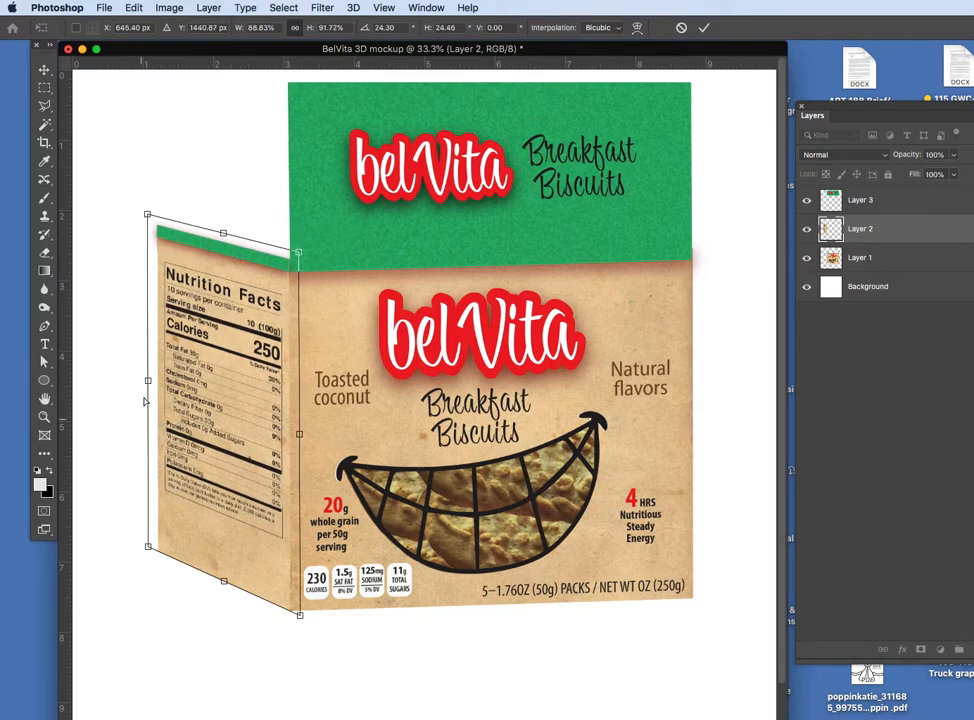
# - Narrow the side panel to about 66% width by moving its outer edge inward, and commit the distortion and deselect it
pyautogui.moveTo(149, 383); pyautogui.dragTo(189, 384)
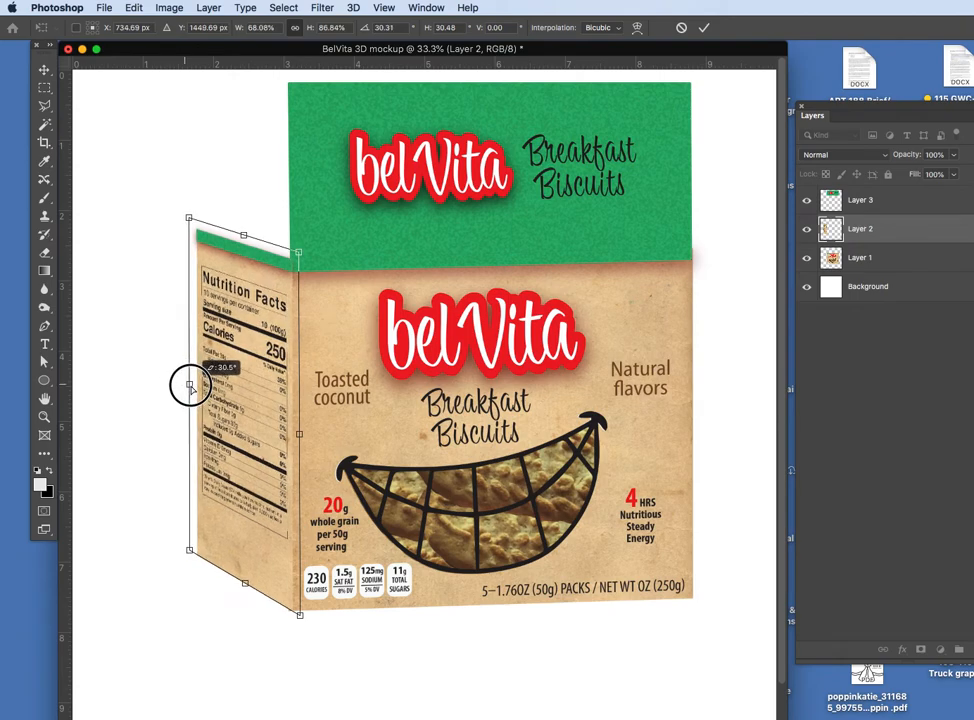
pyautogui.moveTo(190, 384); pyautogui.dragTo(195, 386)
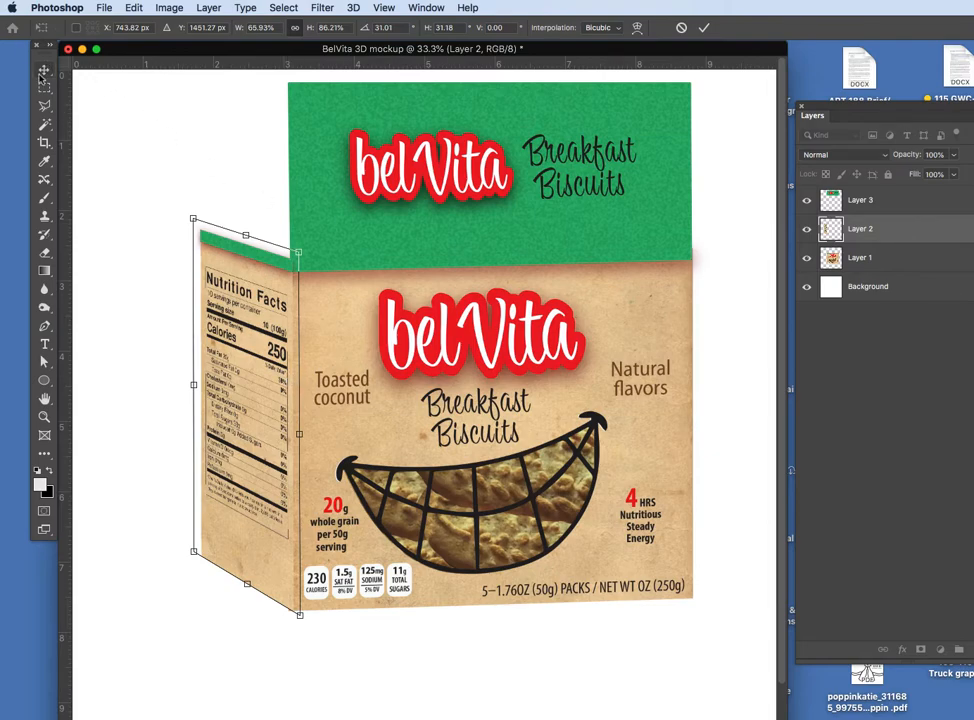
pyautogui.click(44, 68)
pyautogui.click(219, 150)
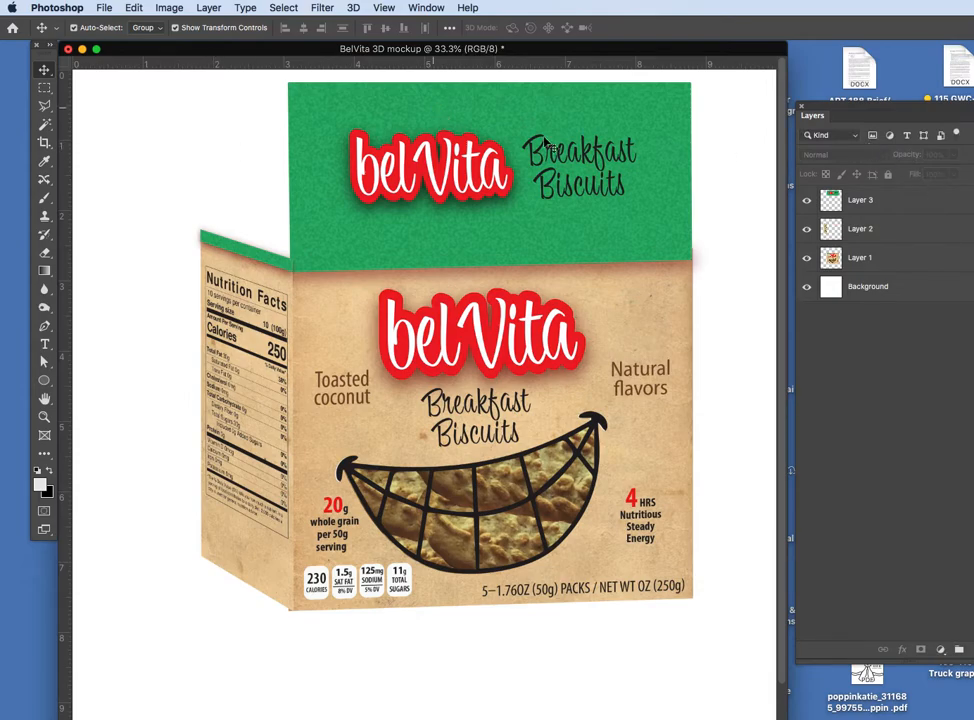
# - Distort the top panel on Layer 3, bringing its upper-left corner to the side panel's outer top corner and its upper-right corner down and inward
pyautogui.click(833, 200)
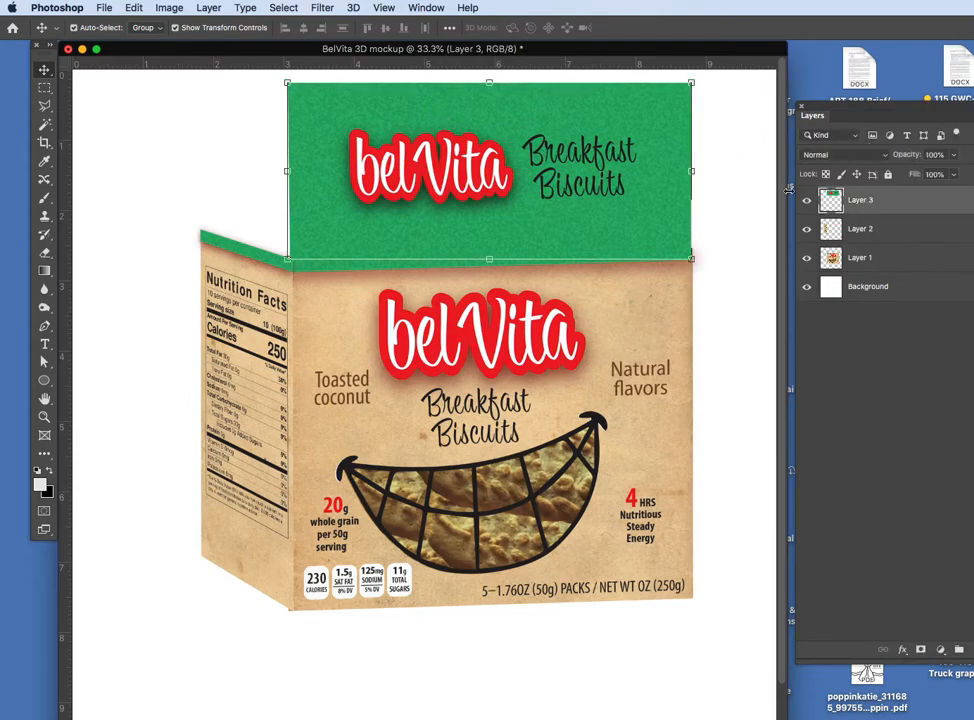
pyautogui.click(133, 7)
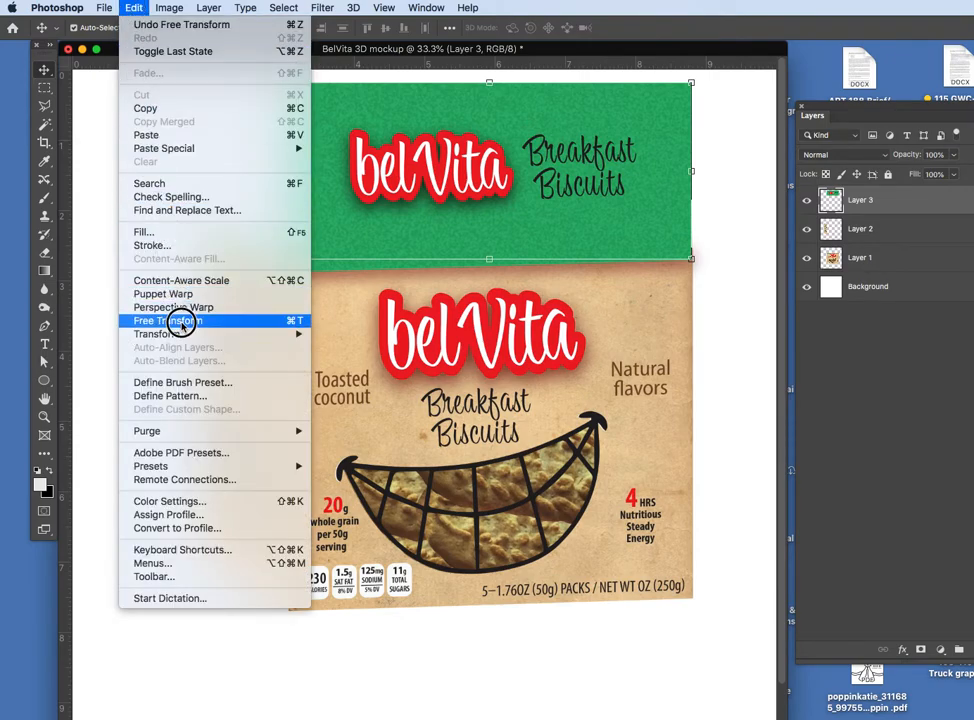
pyautogui.moveTo(194, 336)
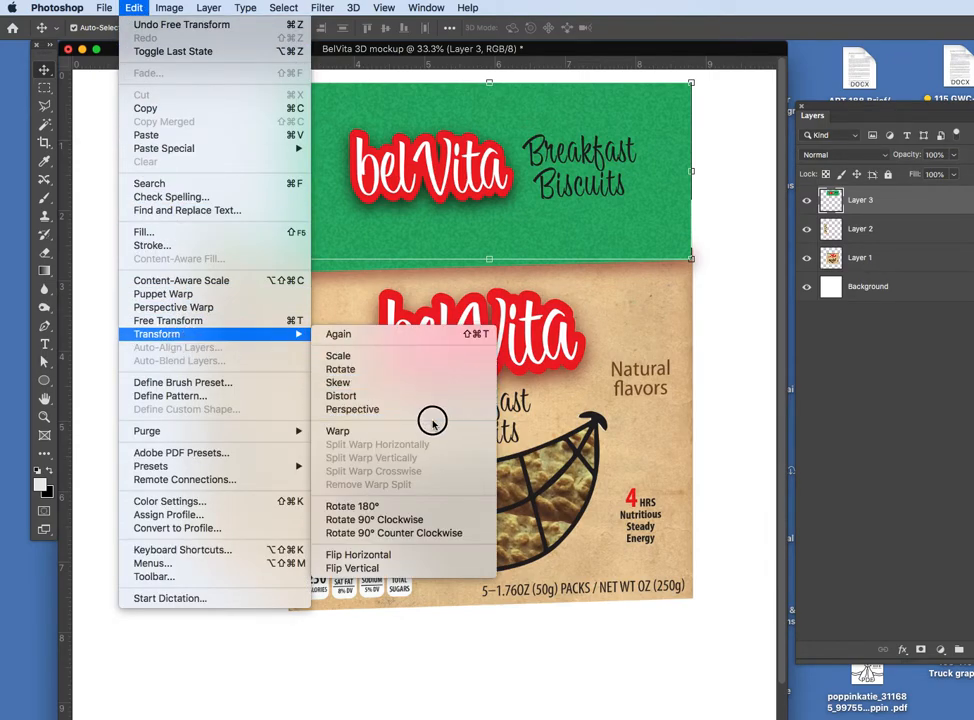
pyautogui.click(355, 397)
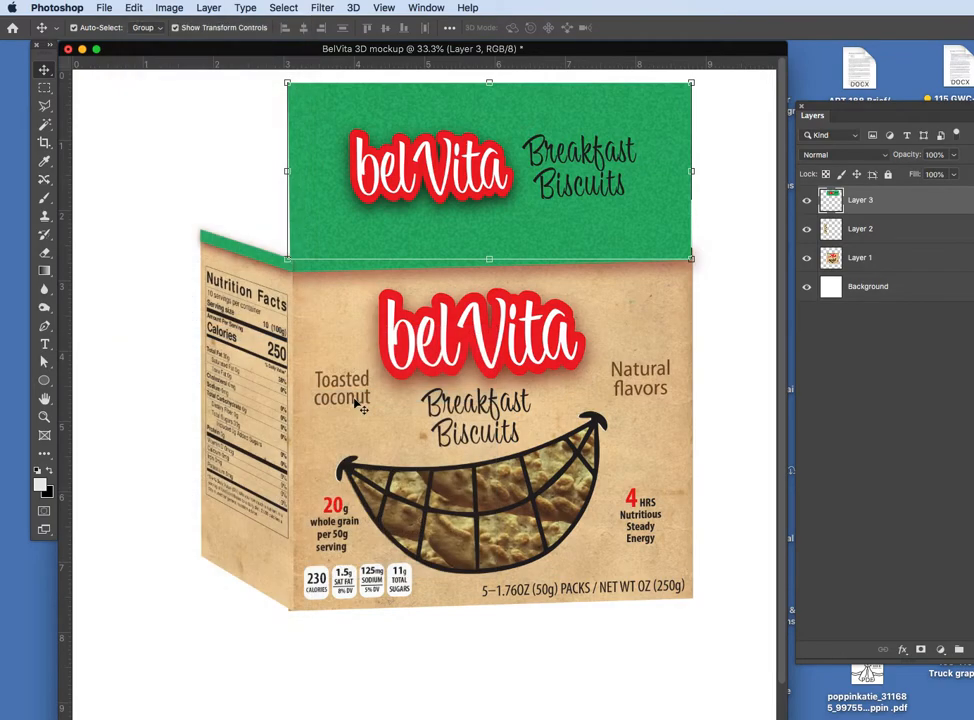
pyautogui.moveTo(288, 83); pyautogui.dragTo(201, 229)
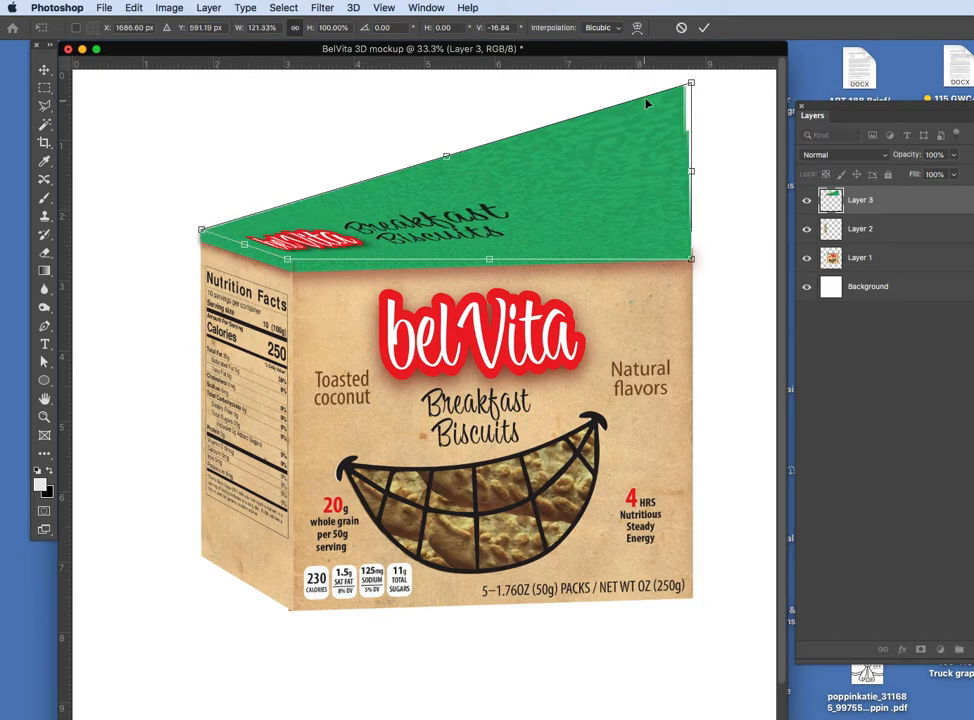
pyautogui.moveTo(691, 85); pyautogui.dragTo(586, 216)
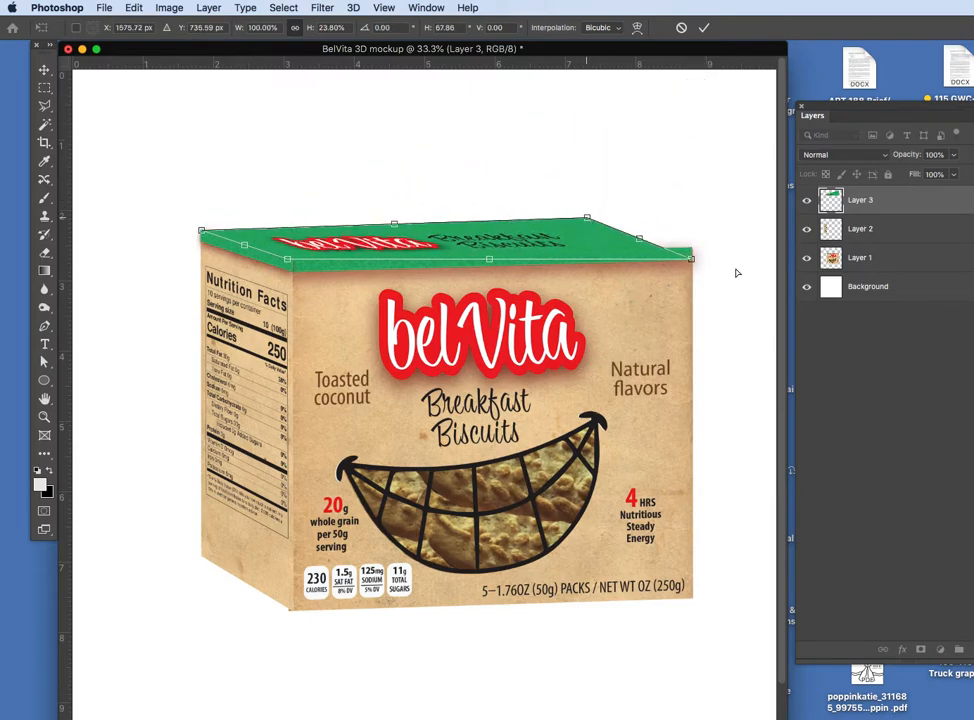
# - Raise the top panel's lower-right corner to the front panel's upper-right corner, shift its rear-right corner inward, and commit the distortion
pyautogui.moveTo(691, 260)
pyautogui.mouseDown()
pyautogui.moveTo(688, 222)
pyautogui.moveTo(693, 246)
pyautogui.mouseUp()
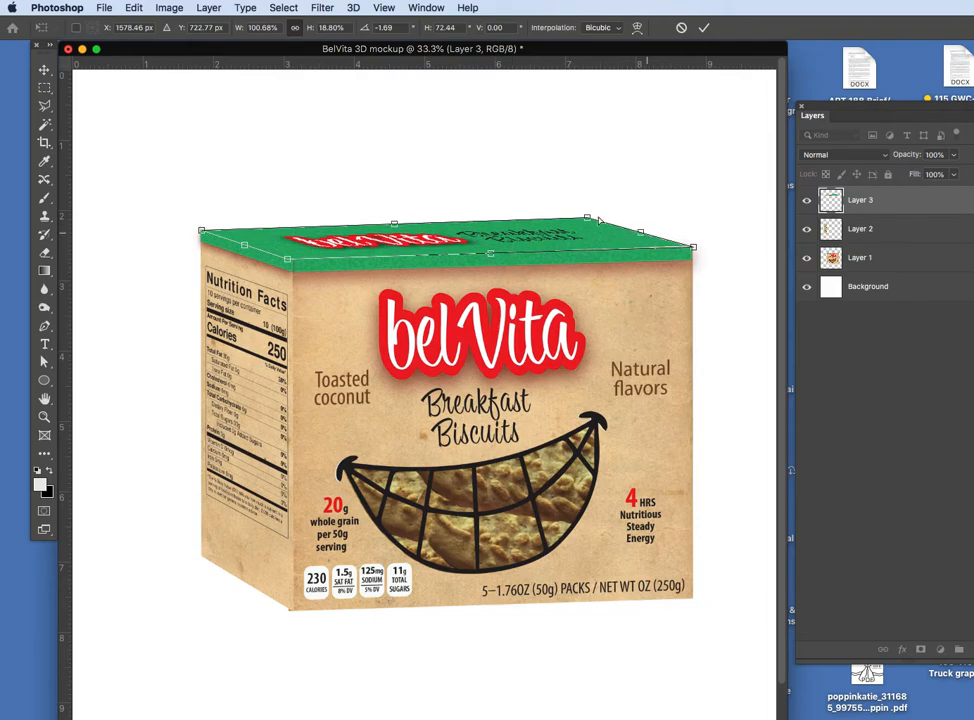
pyautogui.moveTo(588, 218); pyautogui.dragTo(560, 219)
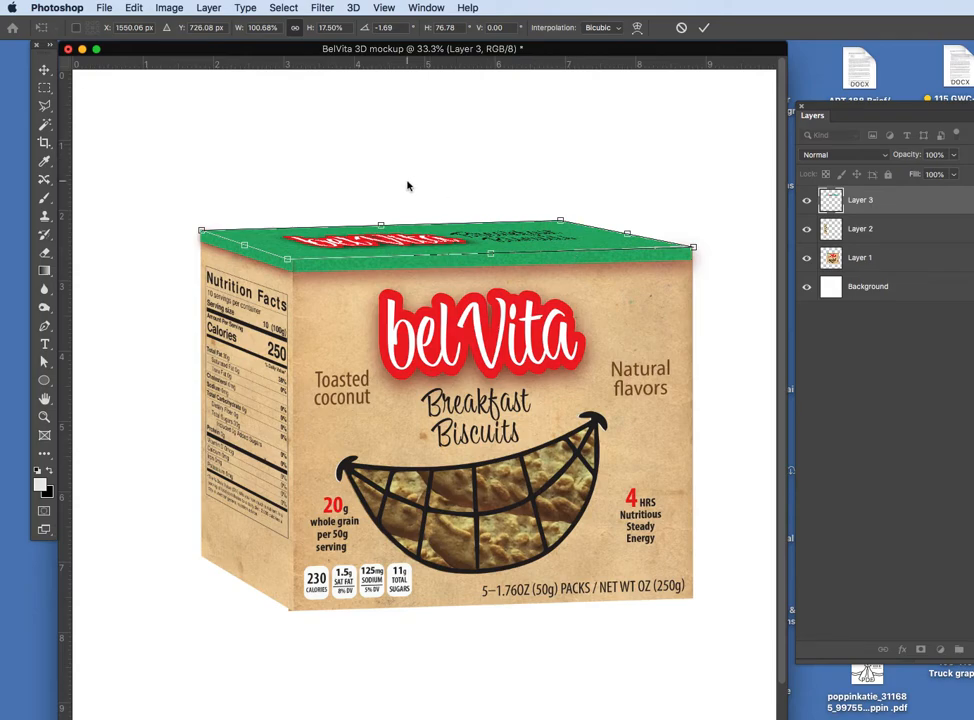
pyautogui.click(45, 72)
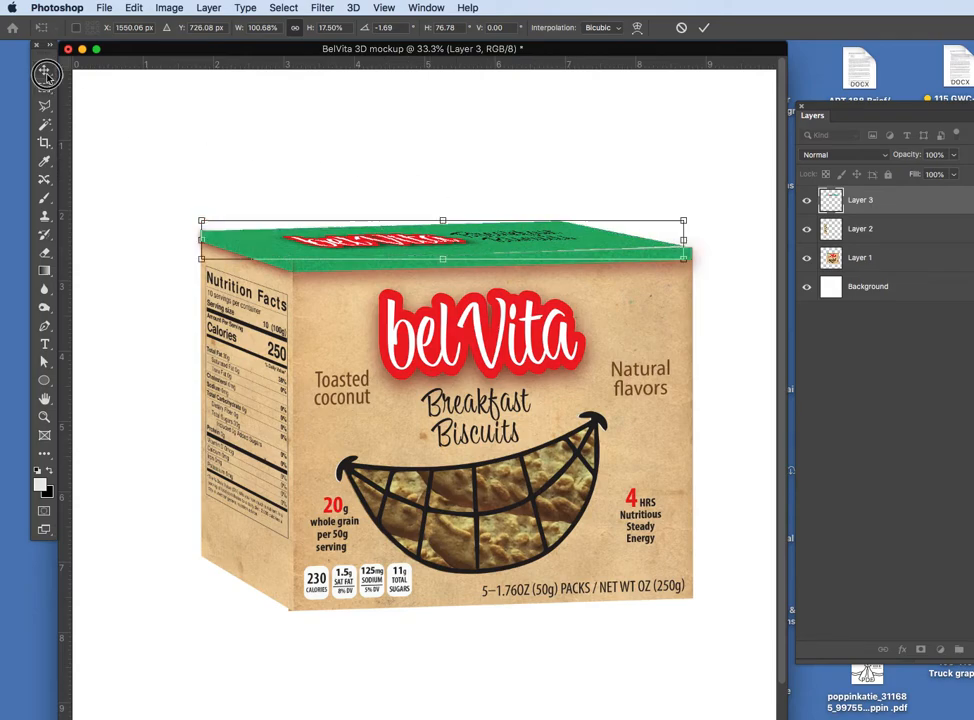
pyautogui.click(155, 104)
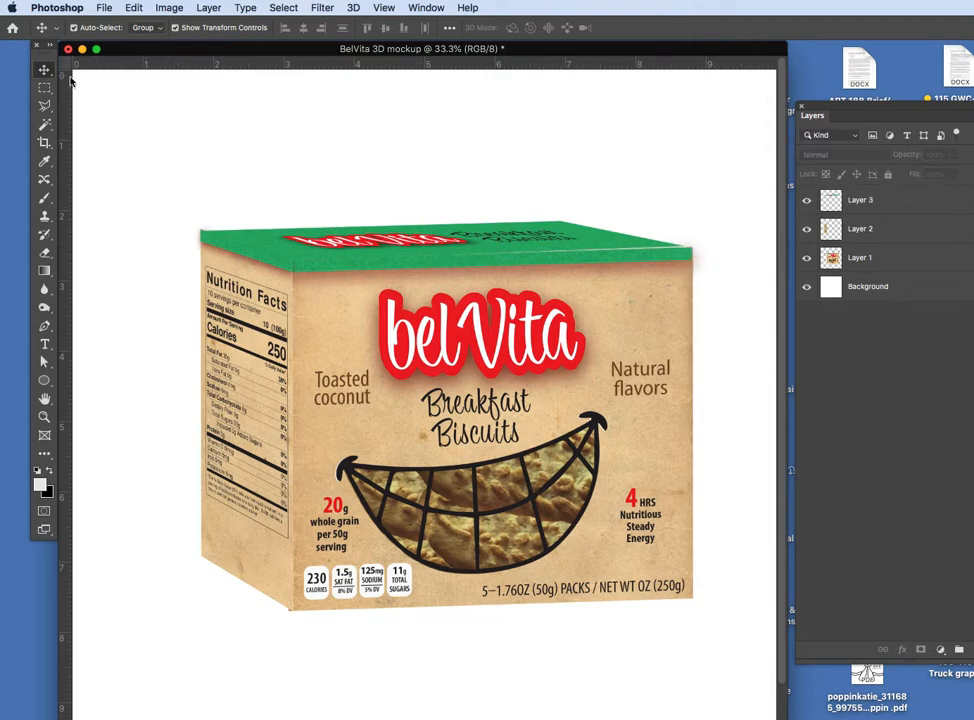
# - Distort the top panel again, extending its right side outward to reach the front panel's right edge, and commit the change
pyautogui.click(175, 8)
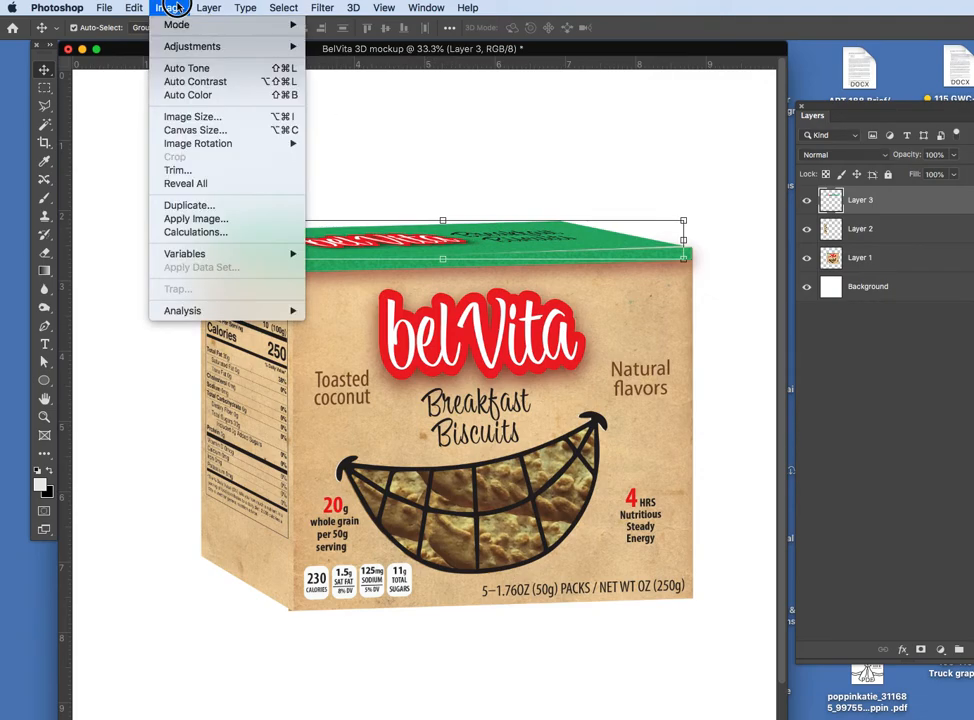
pyautogui.moveTo(134, 8)
pyautogui.moveTo(181, 331)
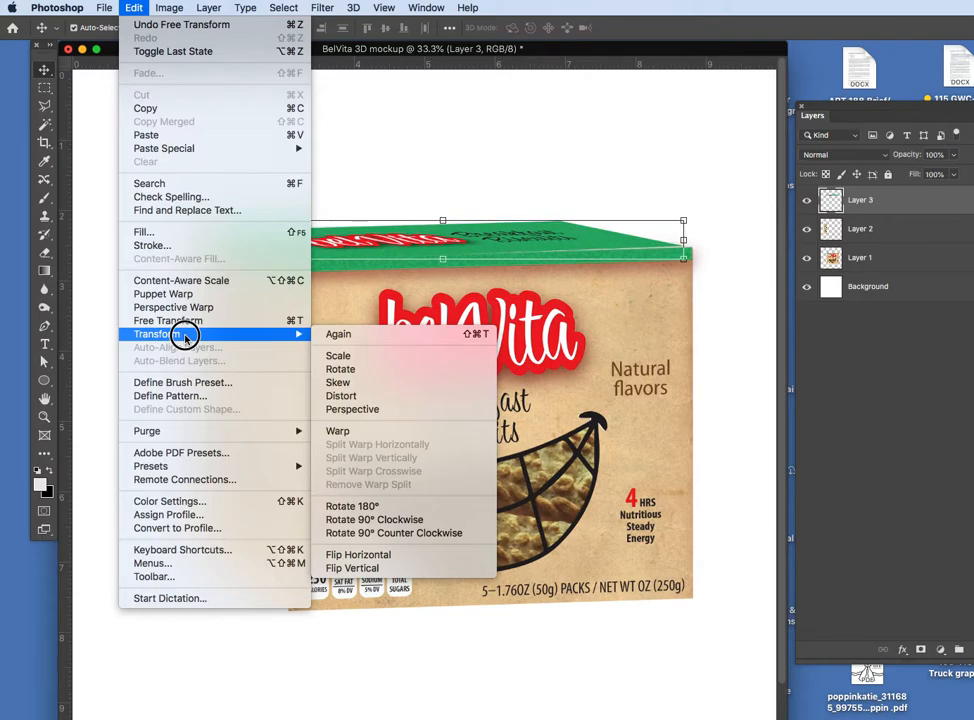
pyautogui.click(341, 396)
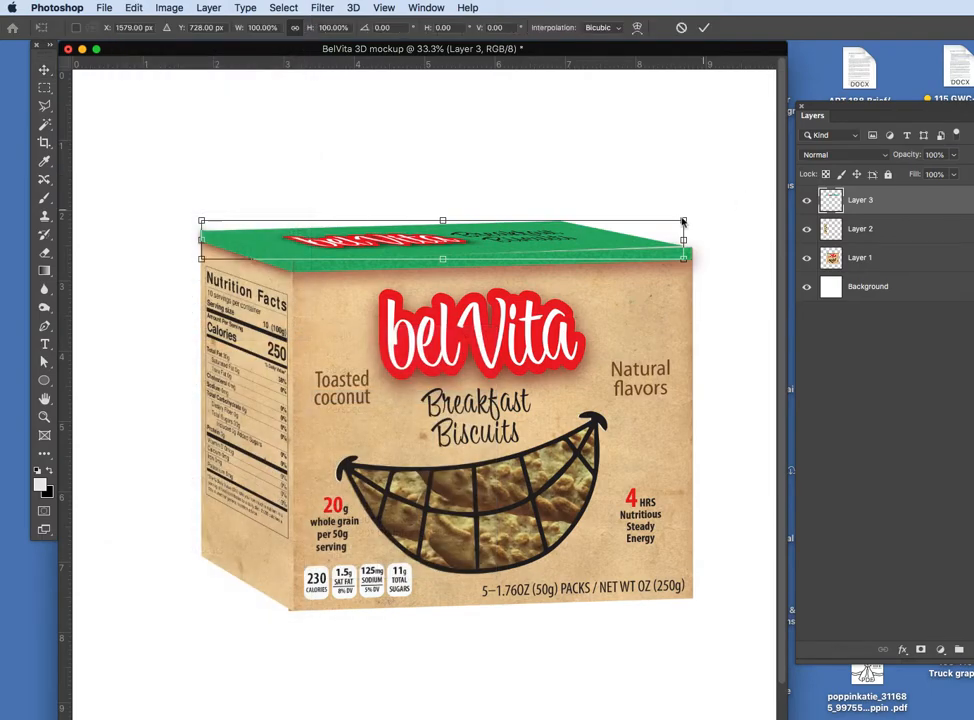
pyautogui.moveTo(685, 241)
pyautogui.mouseDown()
pyautogui.moveTo(691, 230)
pyautogui.moveTo(692, 240)
pyautogui.mouseUp()
pyautogui.click(157, 120)
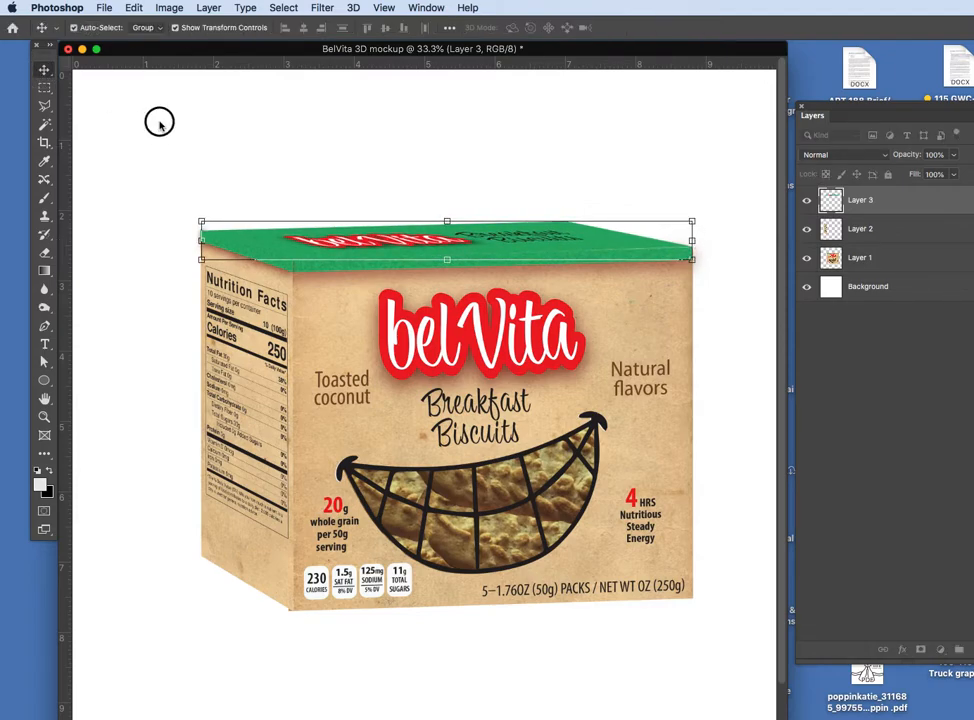
# - Nudge the top panel up slightly to refine where it joins the front and side panels, and deselect it
pyautogui.click(231, 235)
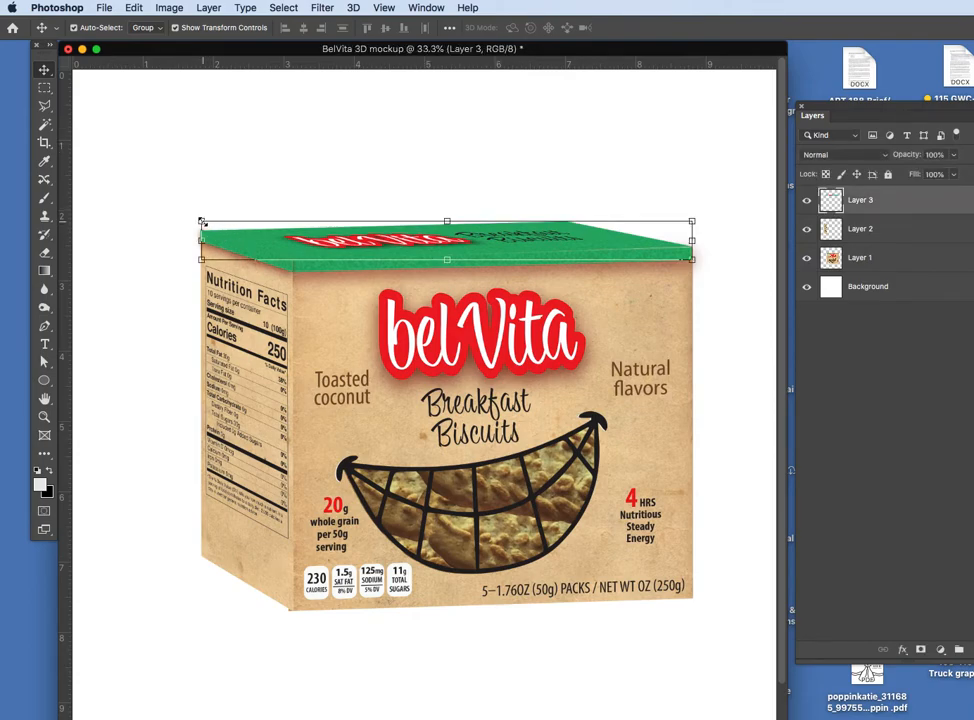
pyautogui.press('Up')
pyautogui.press('Up')
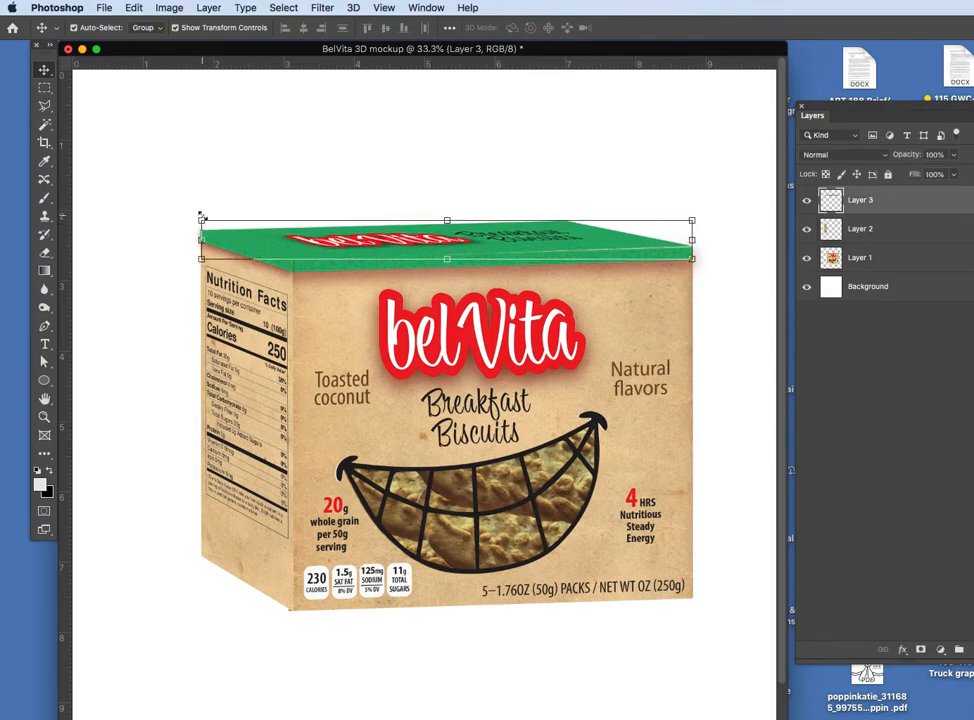
pyautogui.click(290, 142)
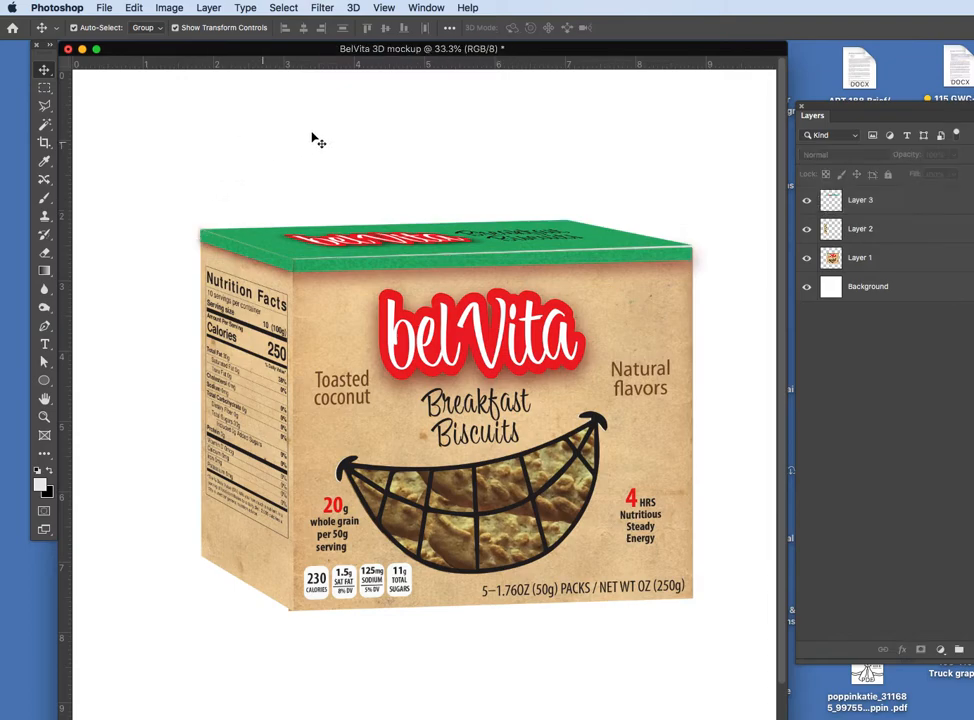
# - Stretch the top panel's right side outward to 100.39% width and commit the transform
pyautogui.click(628, 246)
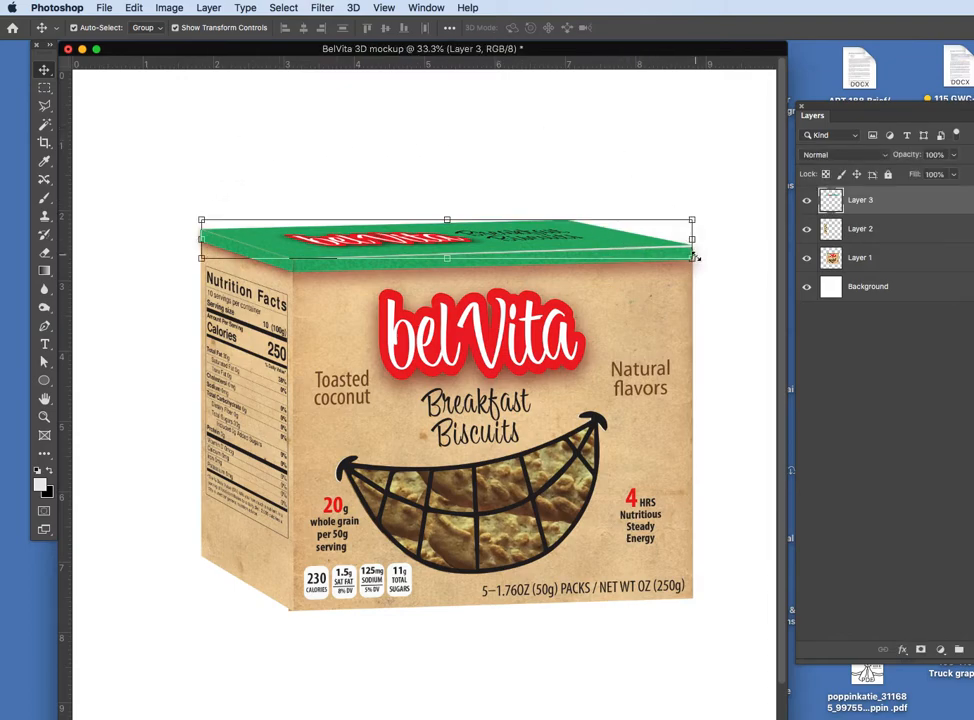
pyautogui.moveTo(690, 240); pyautogui.dragTo(693, 246)
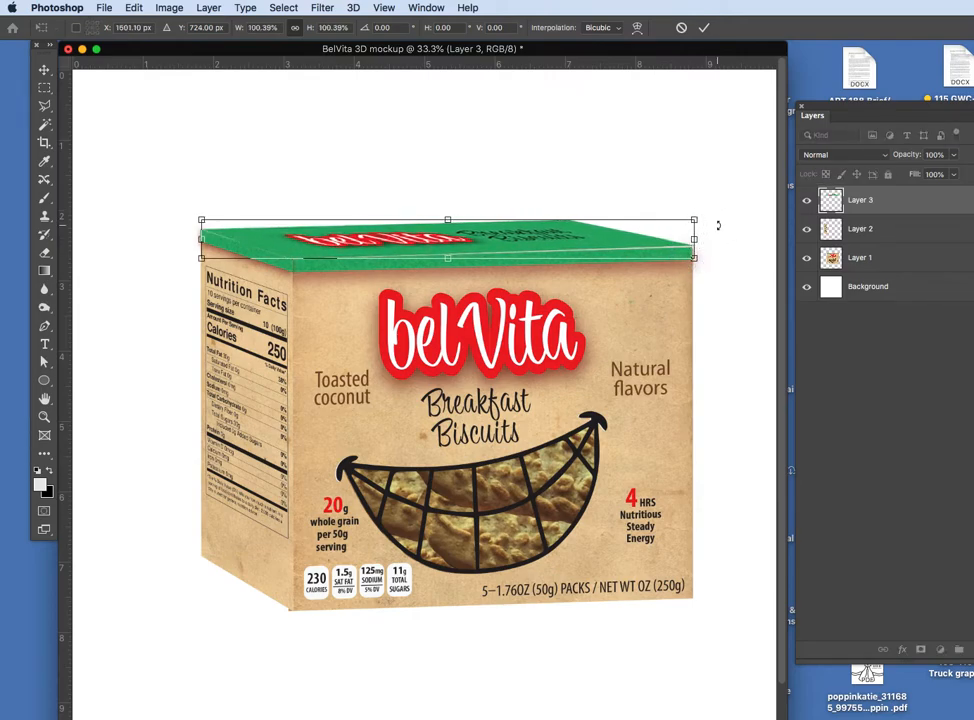
pyautogui.click(724, 225)
pyautogui.press('Return')
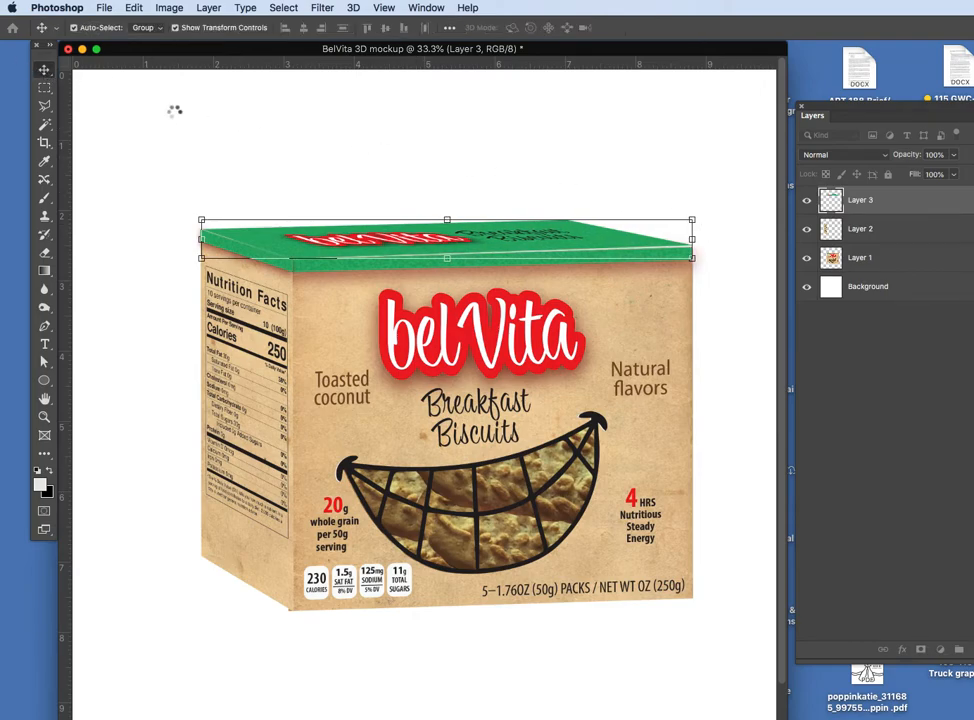
# - Distort the top panel by lowering its right side slightly and widening it to 100.18%, commit the transform, and deselect it
pyautogui.click(617, 207)
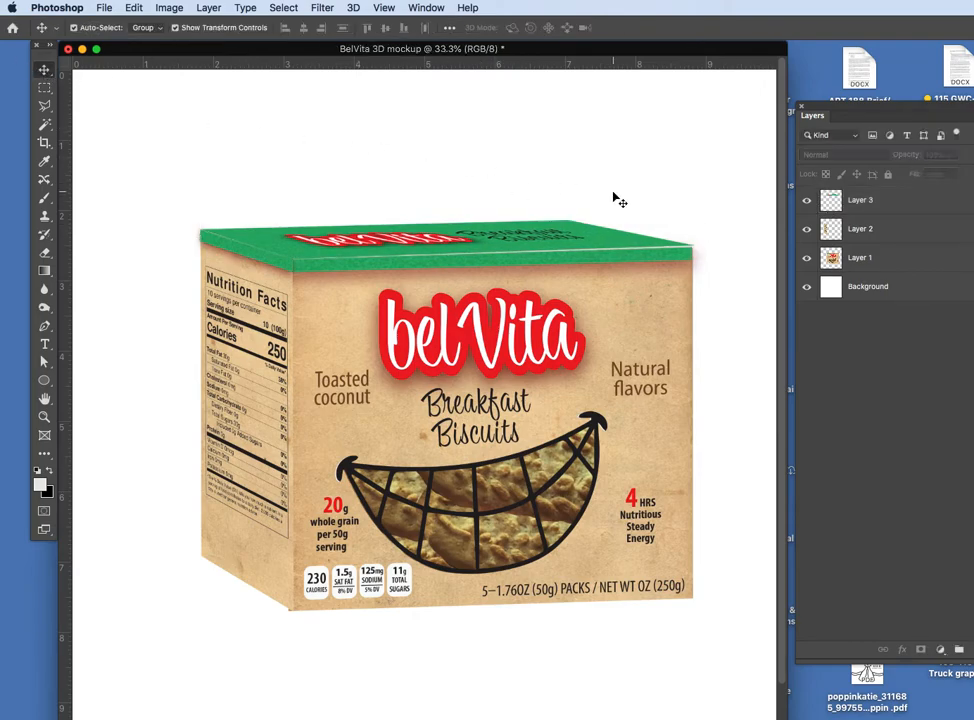
pyautogui.click(633, 241)
pyautogui.click(169, 7)
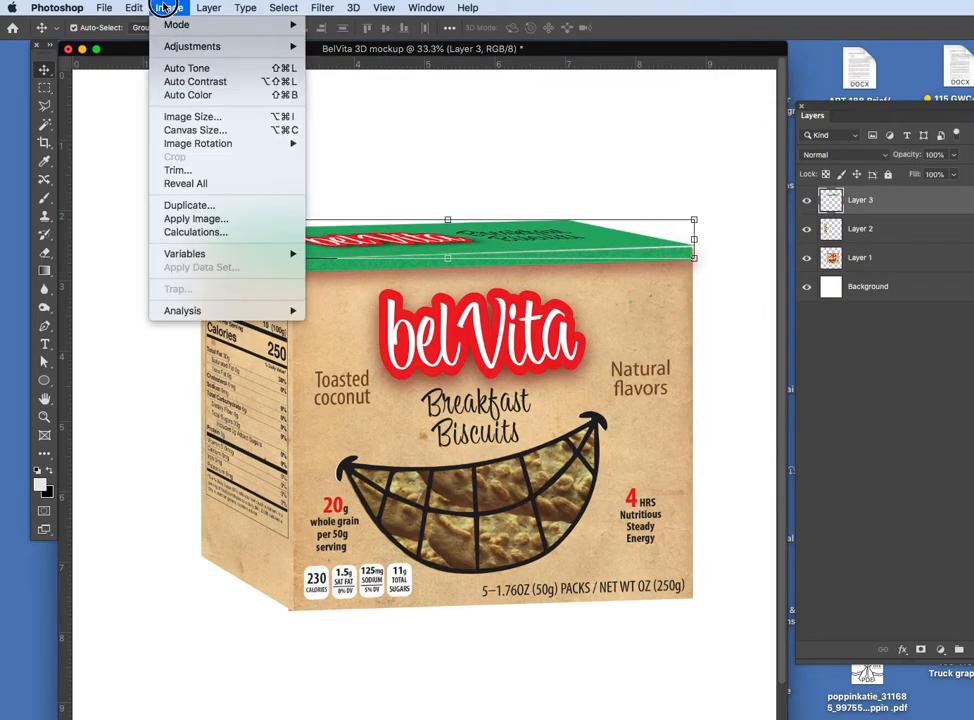
pyautogui.click(133, 7)
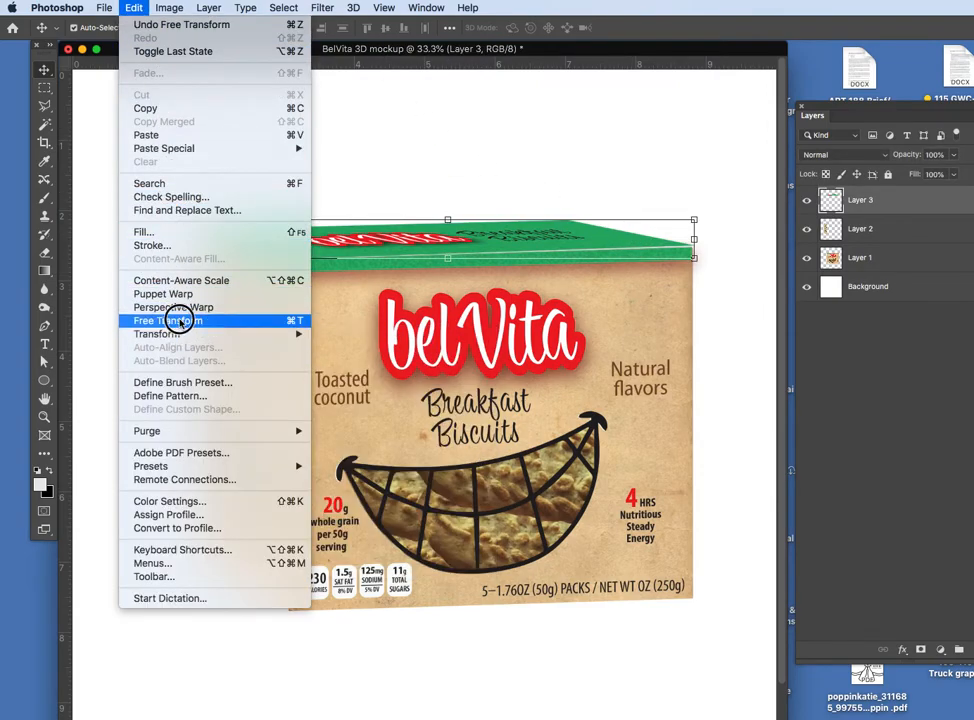
pyautogui.moveTo(175, 342)
pyautogui.click(340, 396)
pyautogui.moveTo(697, 224)
pyautogui.mouseDown()
pyautogui.moveTo(692, 218)
pyautogui.moveTo(695, 240)
pyautogui.mouseUp()
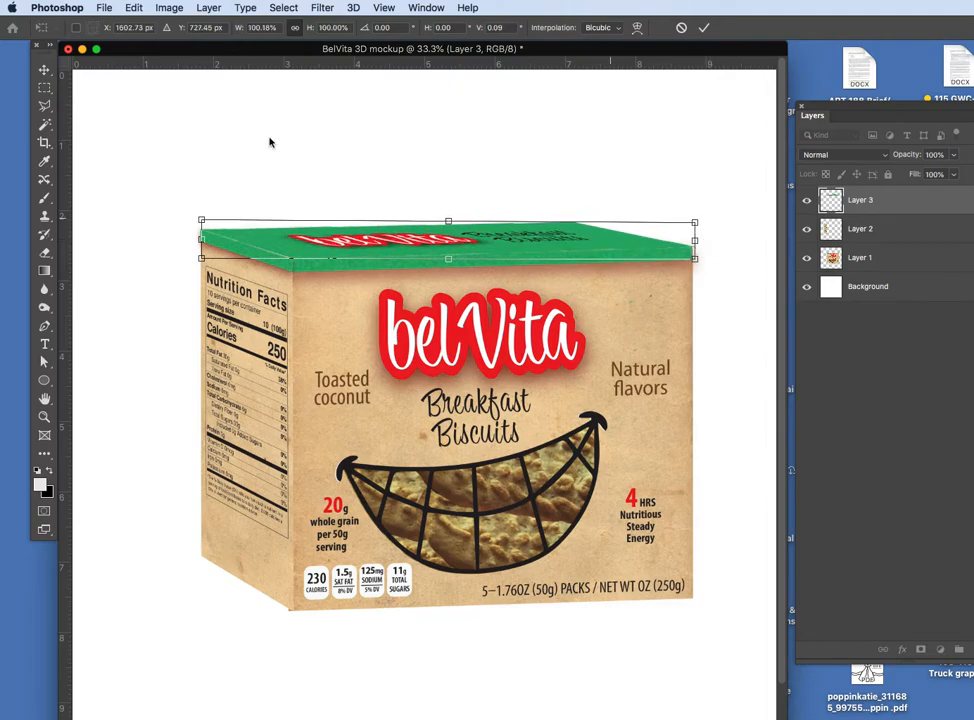
pyautogui.press('Return')
pyautogui.click(124, 104)
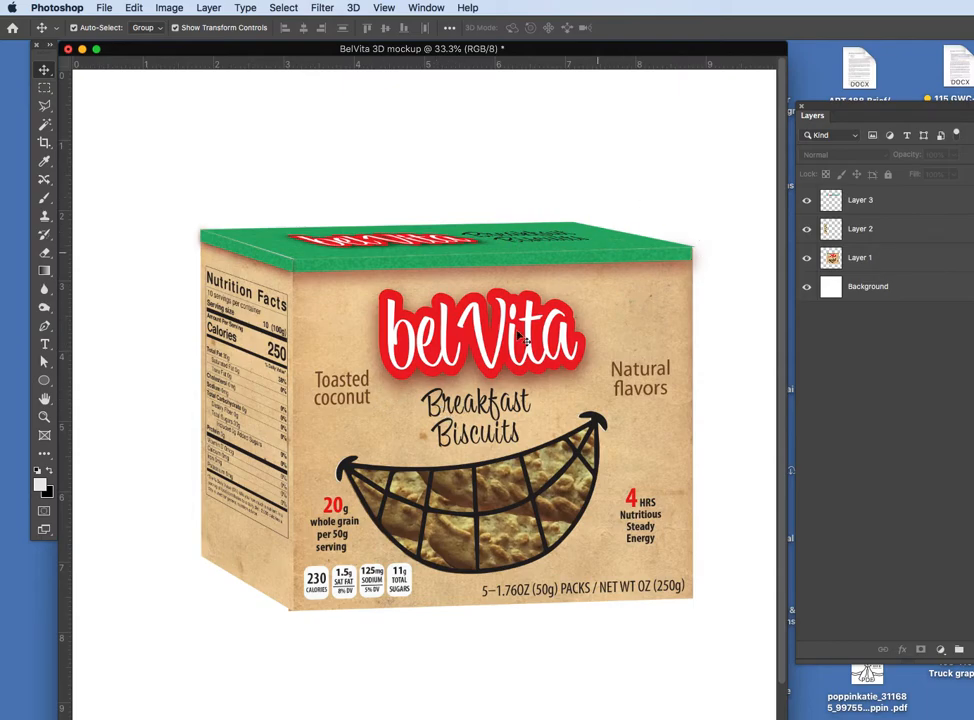
# - Set the Pen tool to Shape mode with no stroke and a medium gray fill
pyautogui.click(46, 328)
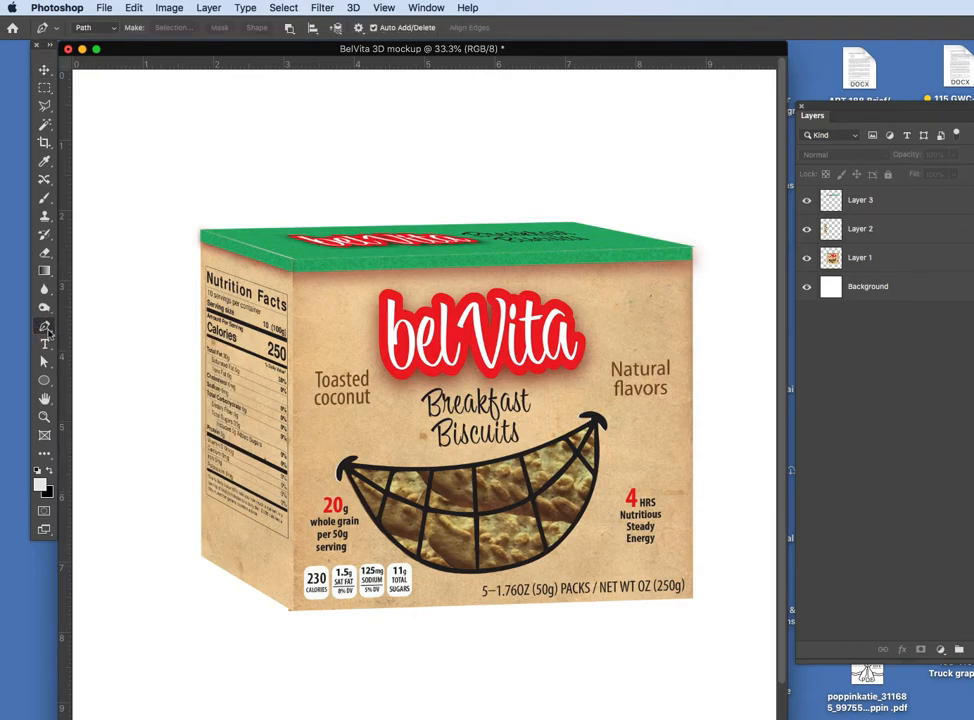
pyautogui.moveTo(118, 49)
pyautogui.mouseDown()
pyautogui.moveTo(110, 50)
pyautogui.moveTo(122, 50)
pyautogui.mouseUp()
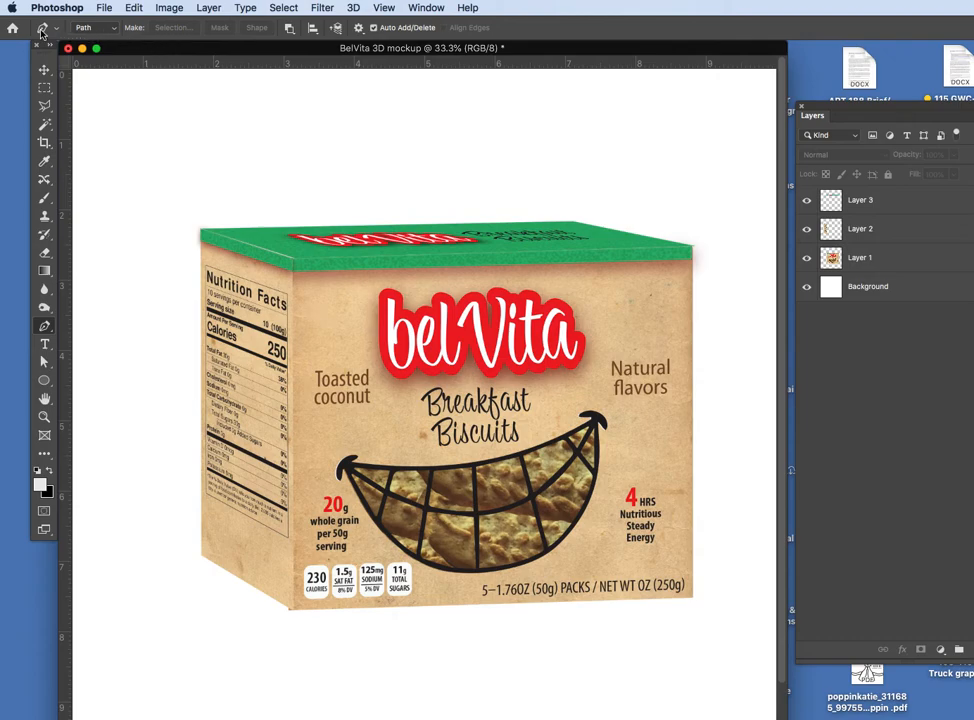
pyautogui.click(113, 28)
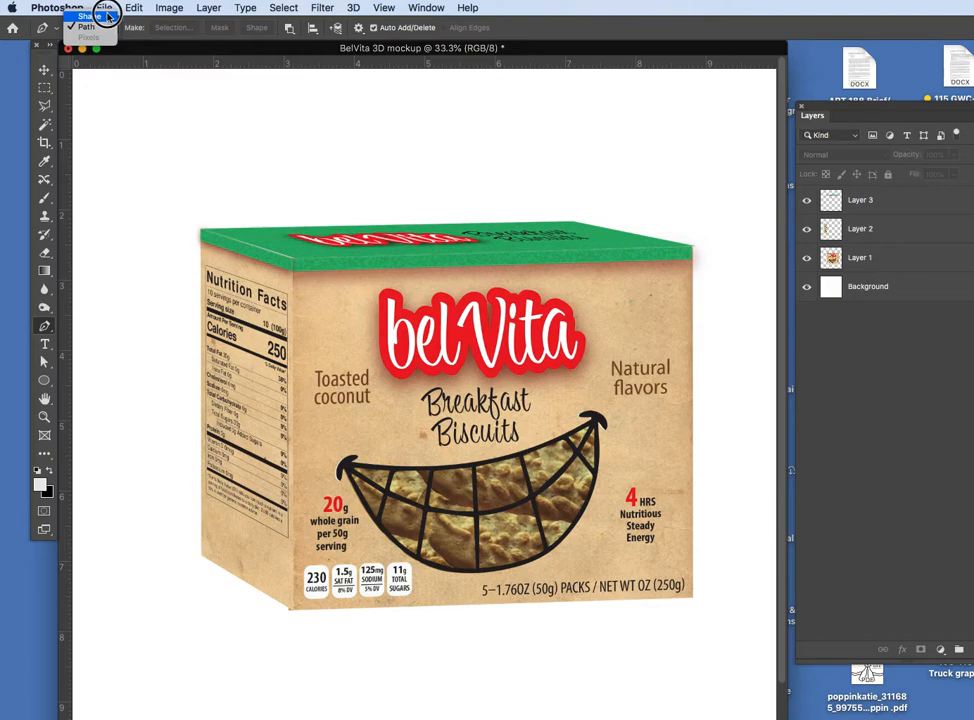
pyautogui.click(108, 16)
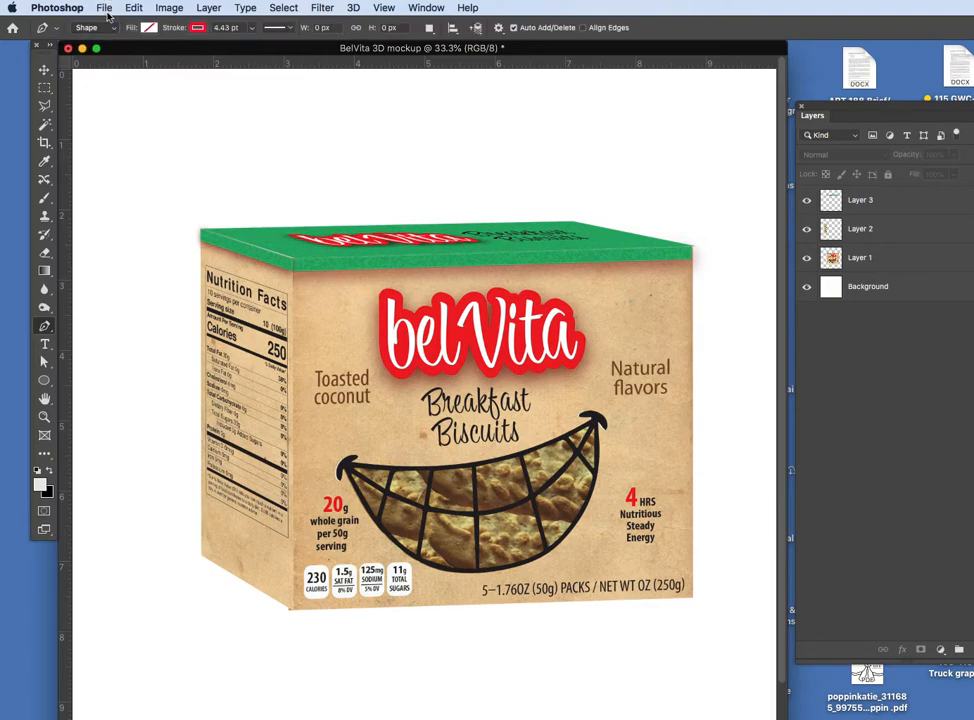
pyautogui.click(199, 28)
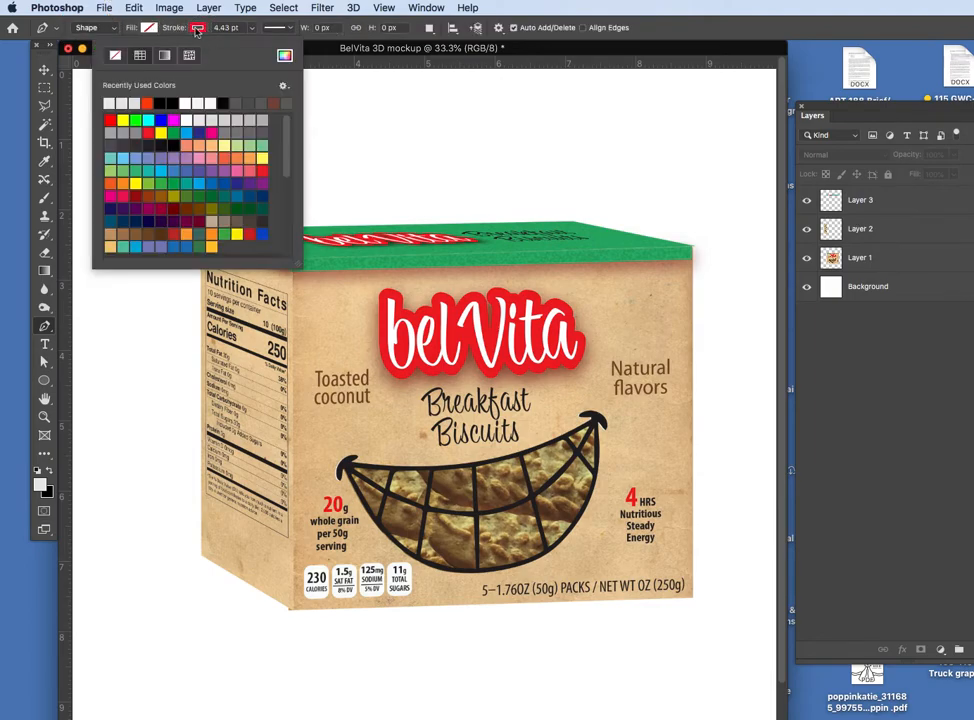
pyautogui.click(115, 56)
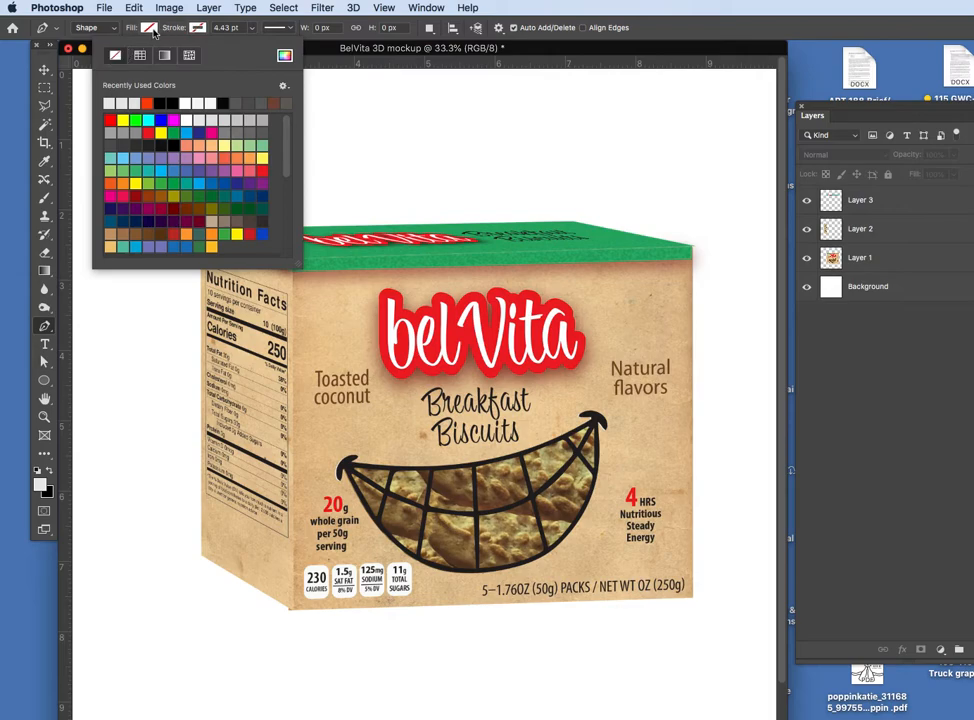
pyautogui.click(150, 29)
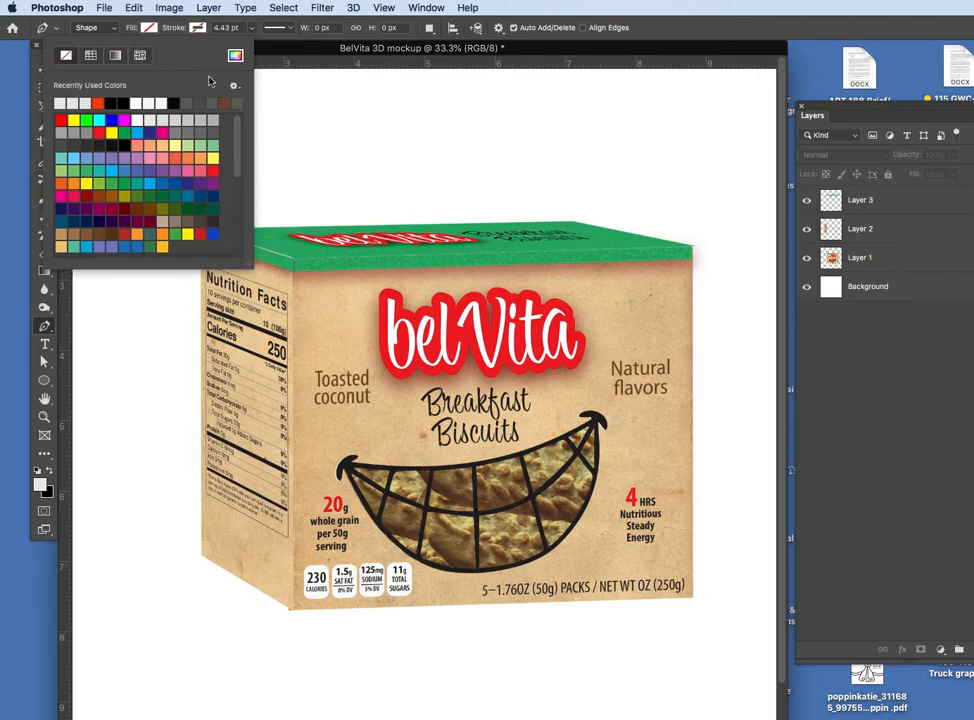
pyautogui.click(187, 133)
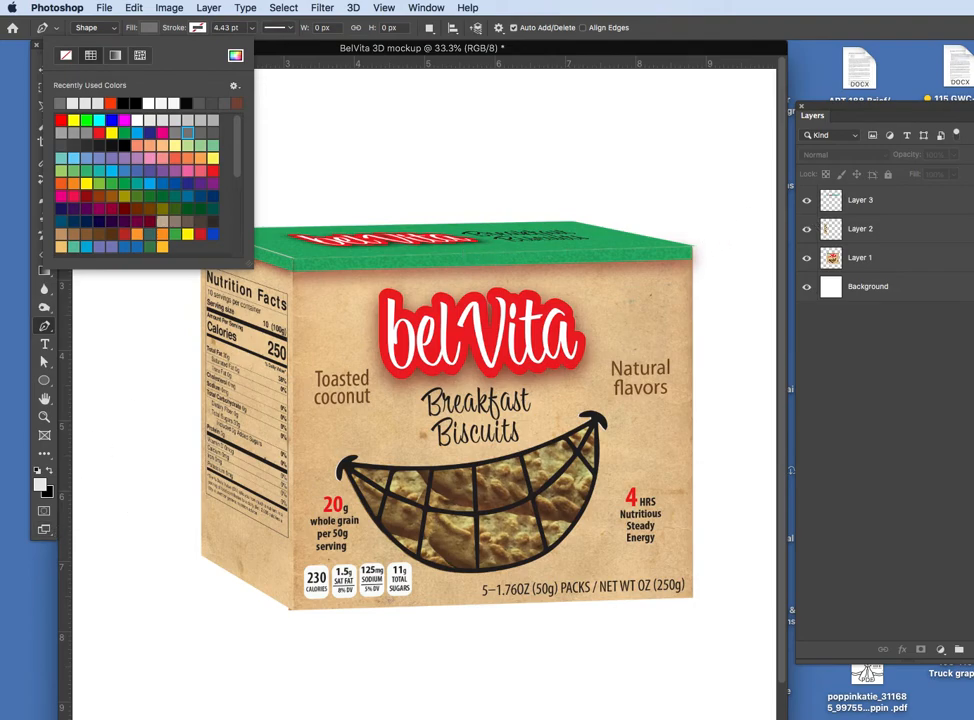
# - Create a new layer named "shadow" above the box panels
pyautogui.moveTo(932, 106); pyautogui.dragTo(857, 105)
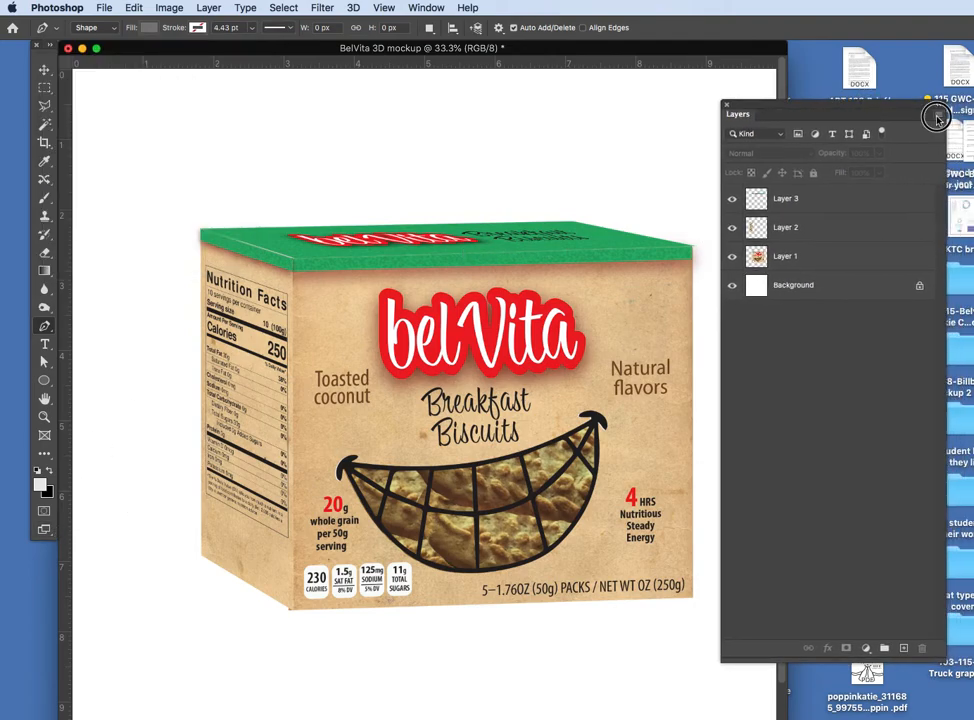
pyautogui.click(937, 117)
pyautogui.click(941, 124)
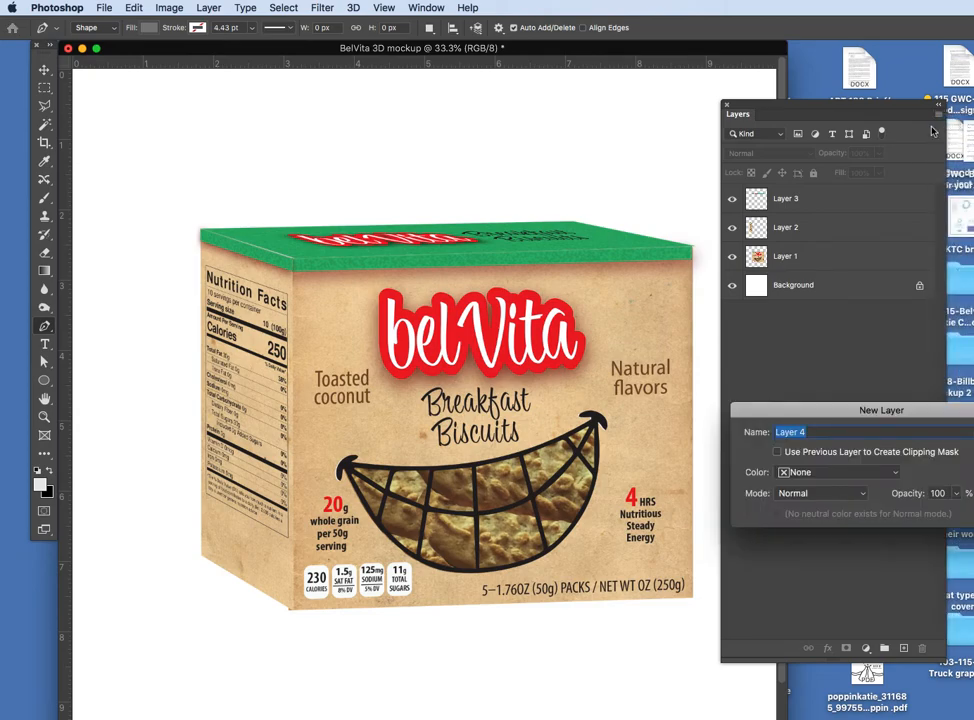
pyautogui.write('shadow')
pyautogui.press('Return')
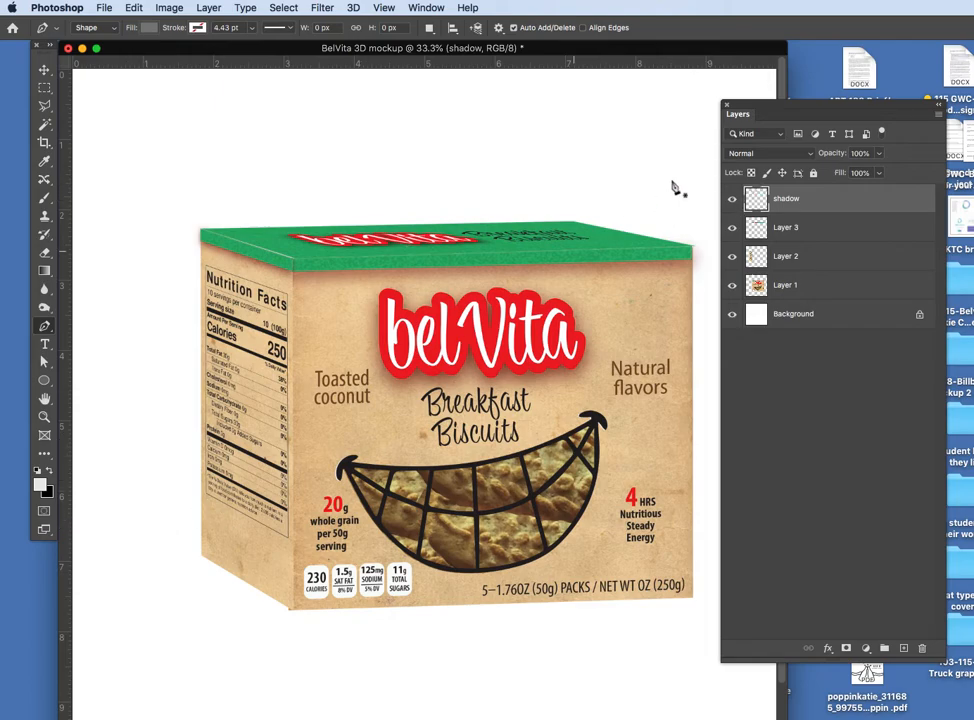
# - Draw a closed four-cornered gray shadow shape about 2368 by 313 px across the box's base, extending past its side panel, and deselect it
pyautogui.click(293, 610)
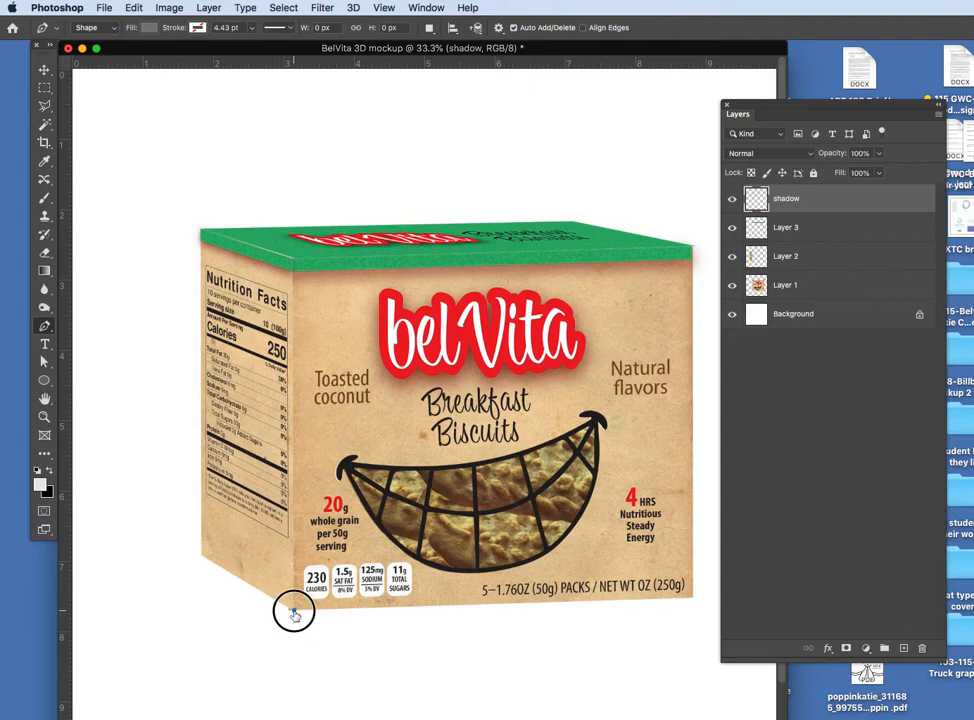
pyautogui.click(136, 540)
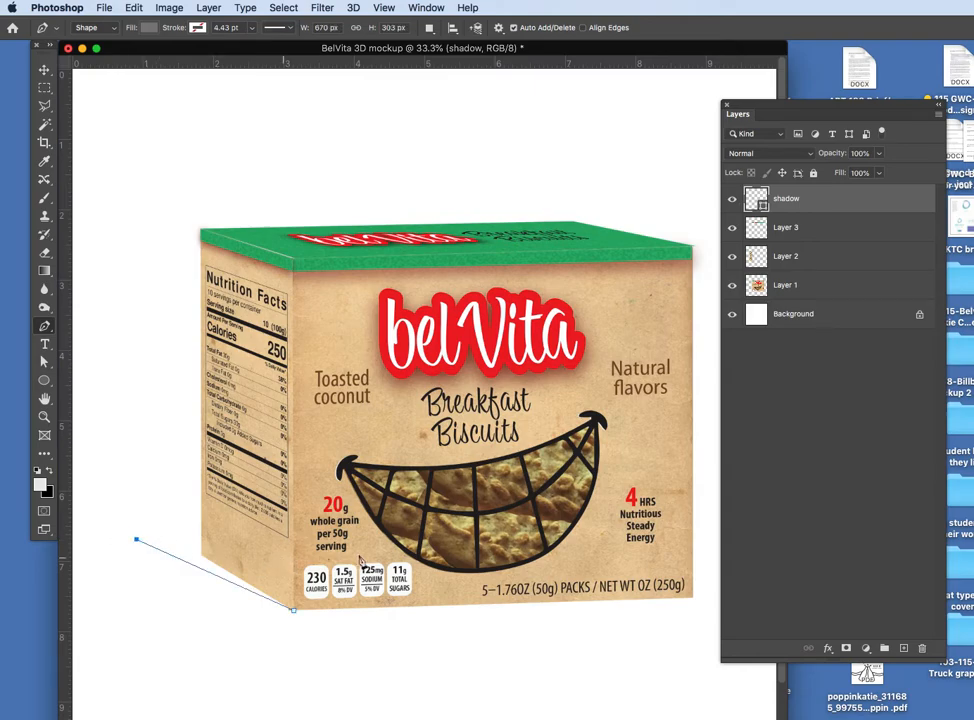
pyautogui.click(522, 540)
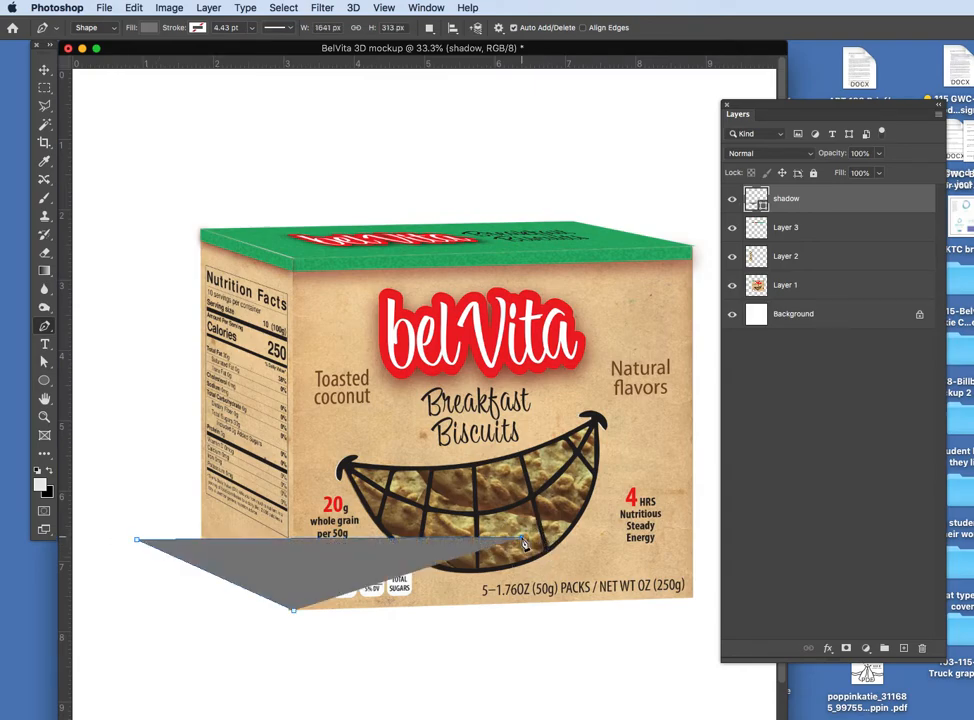
pyautogui.click(692, 598)
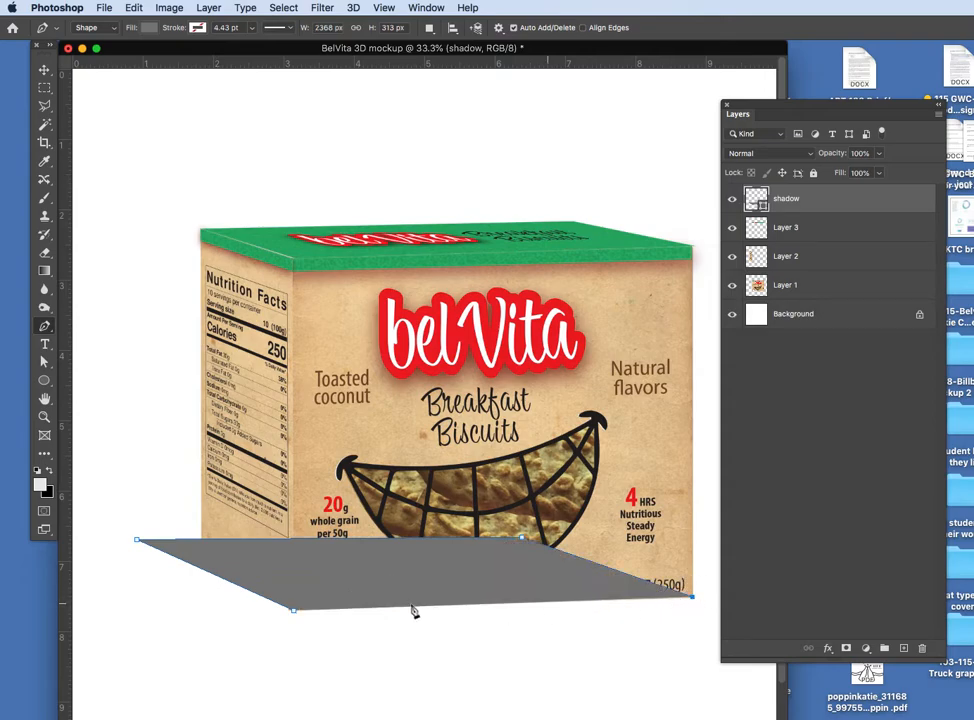
pyautogui.click(296, 612)
pyautogui.press('v')
pyautogui.click(139, 139)
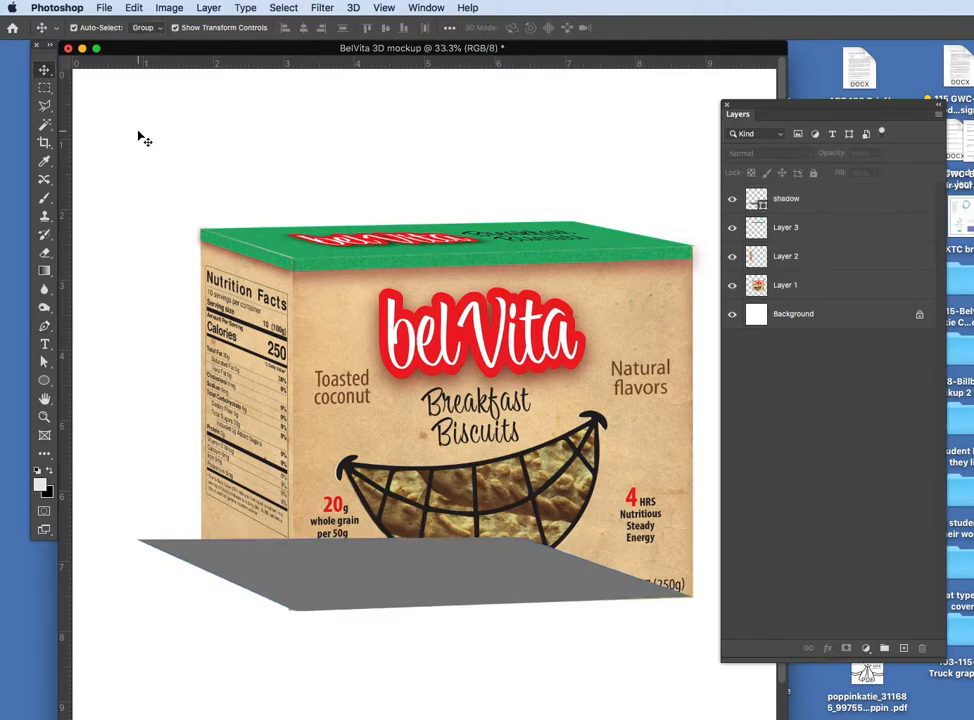
# - Nudge the gray shadow shape slightly left, toward the side panel
pyautogui.click(303, 590)
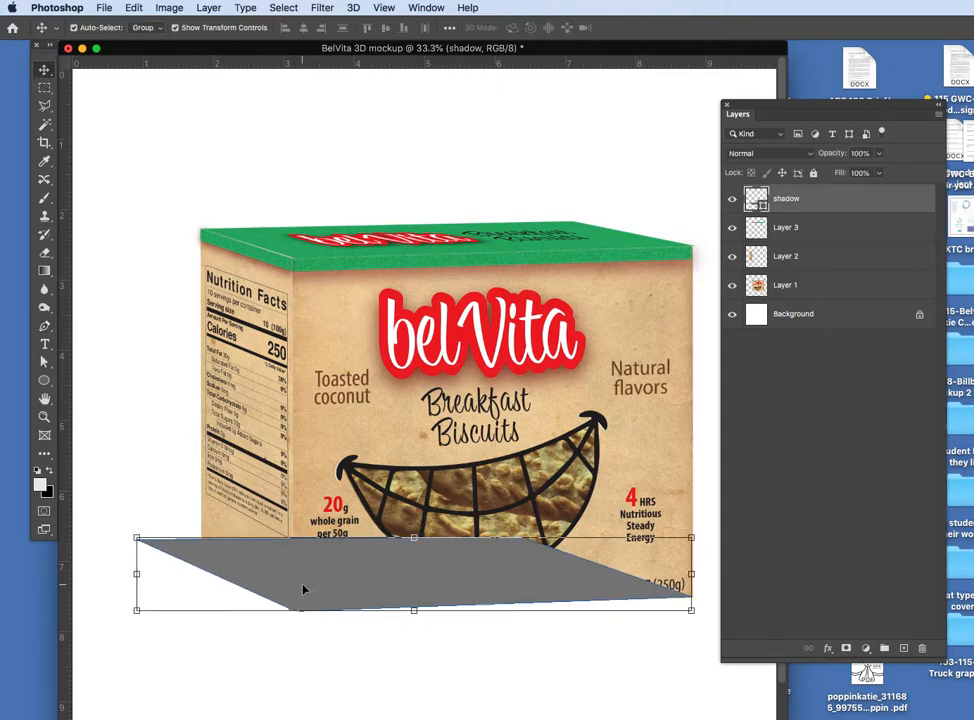
pyautogui.press('Left')
pyautogui.press('Left')
pyautogui.press('Left')
pyautogui.press('Left')
pyautogui.press('Left')
pyautogui.press('Left')
pyautogui.press('Left')
pyautogui.press('Left')
pyautogui.press('Left')
pyautogui.press('Left')
pyautogui.press('Left')
pyautogui.press('Left')
pyautogui.press('Left')
pyautogui.press('Left')
pyautogui.press('Left')
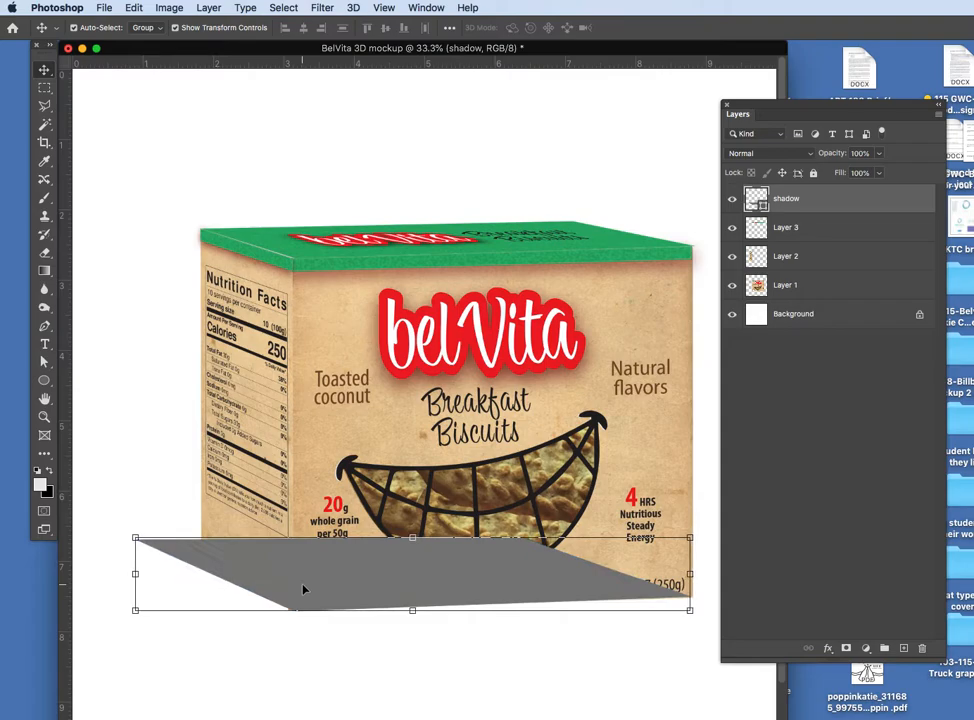
pyautogui.press('Left')
pyautogui.press('Left')
pyautogui.press('Left')
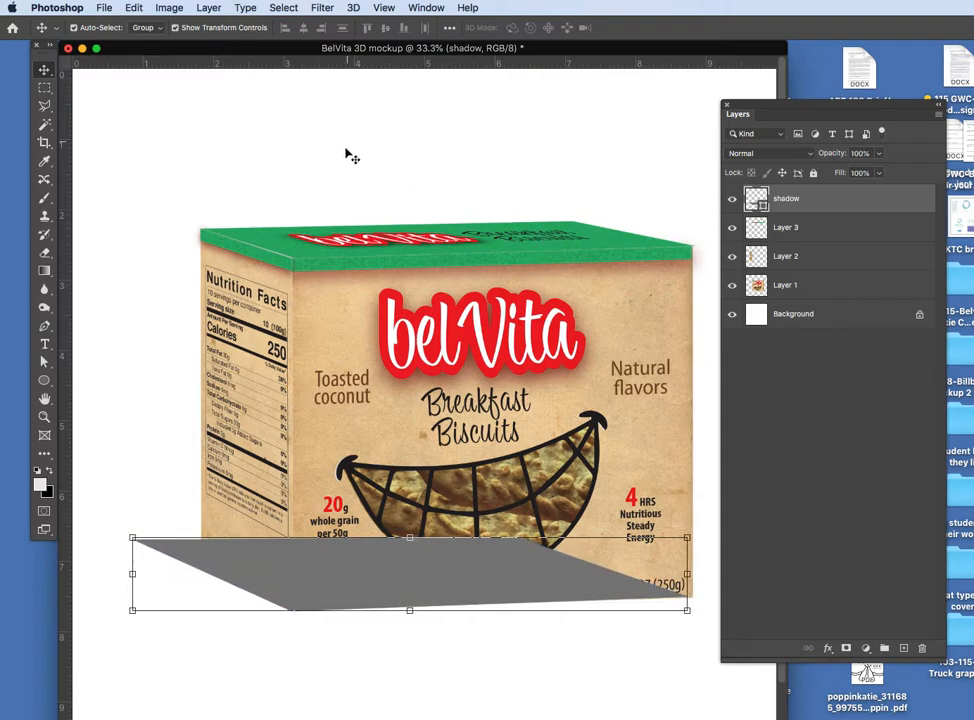
# - Rasterize the shadow shape and apply a Gaussian Blur with a radius of 41.6 pixels
pyautogui.click(286, 8)
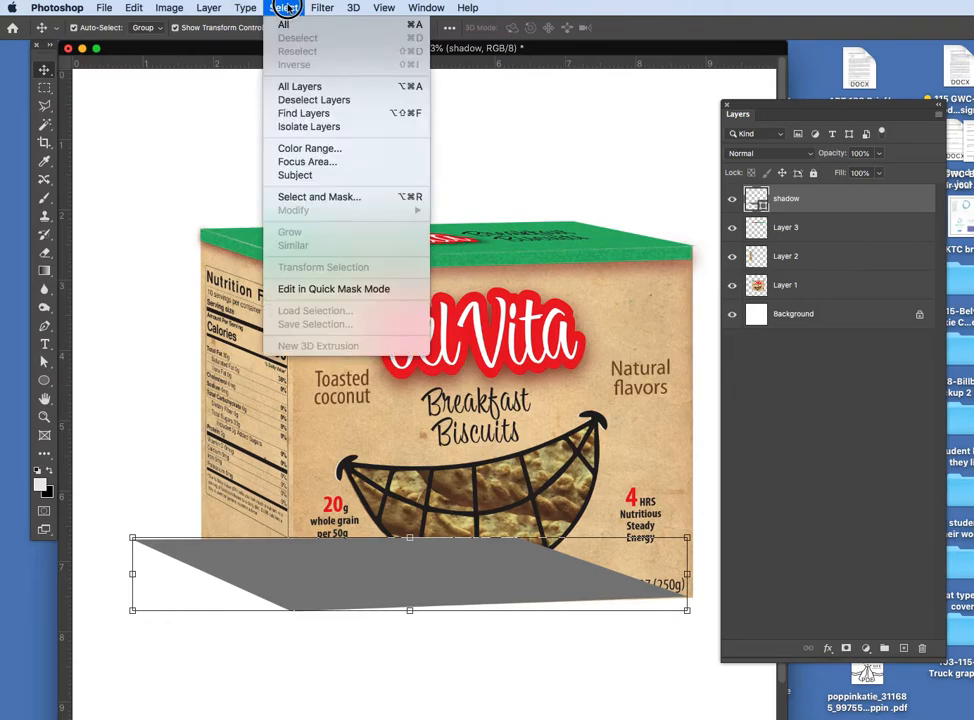
pyautogui.moveTo(322, 8)
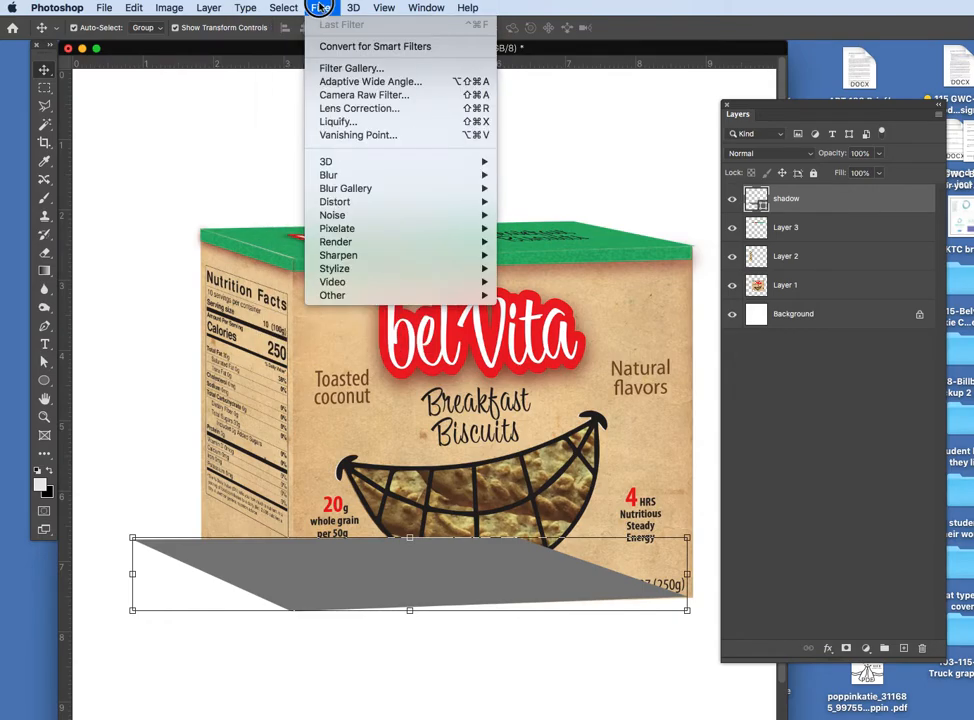
pyautogui.moveTo(370, 176)
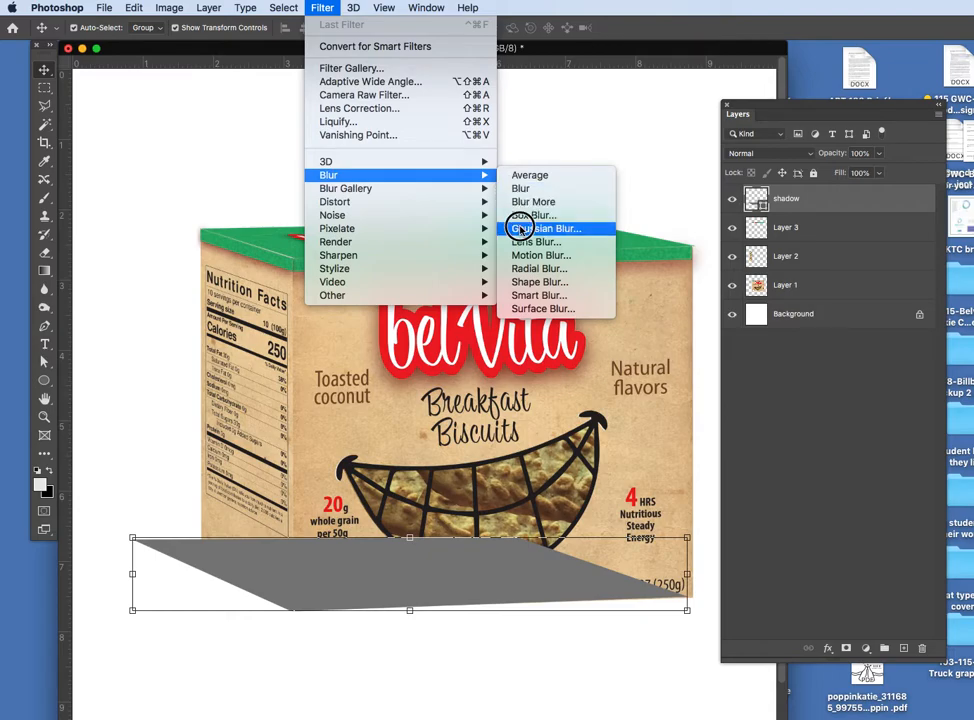
pyautogui.click(521, 229)
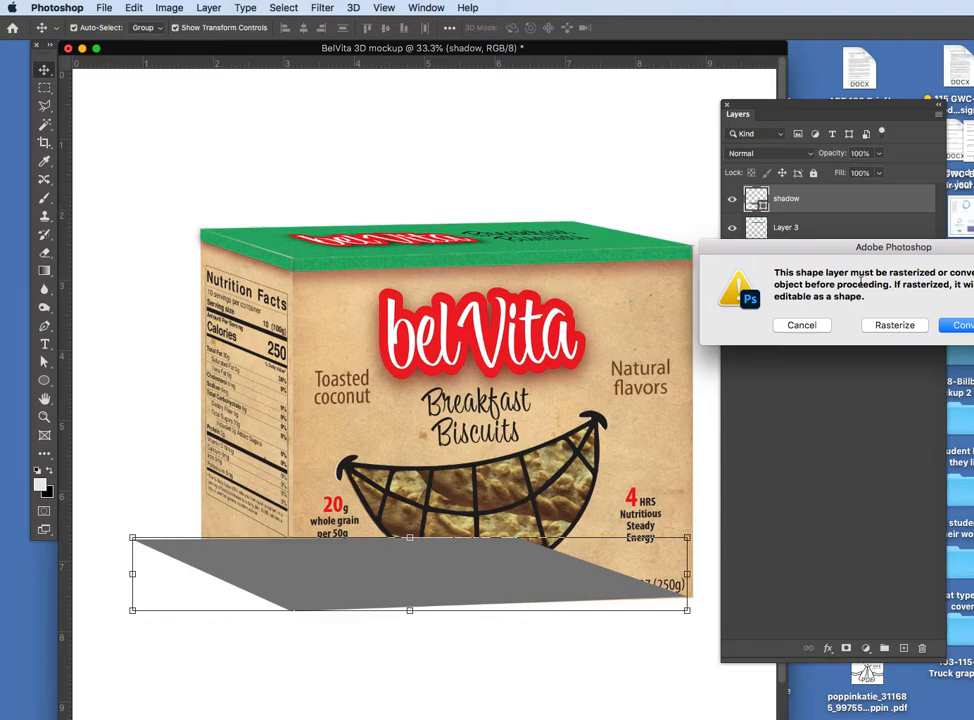
pyautogui.click(895, 325)
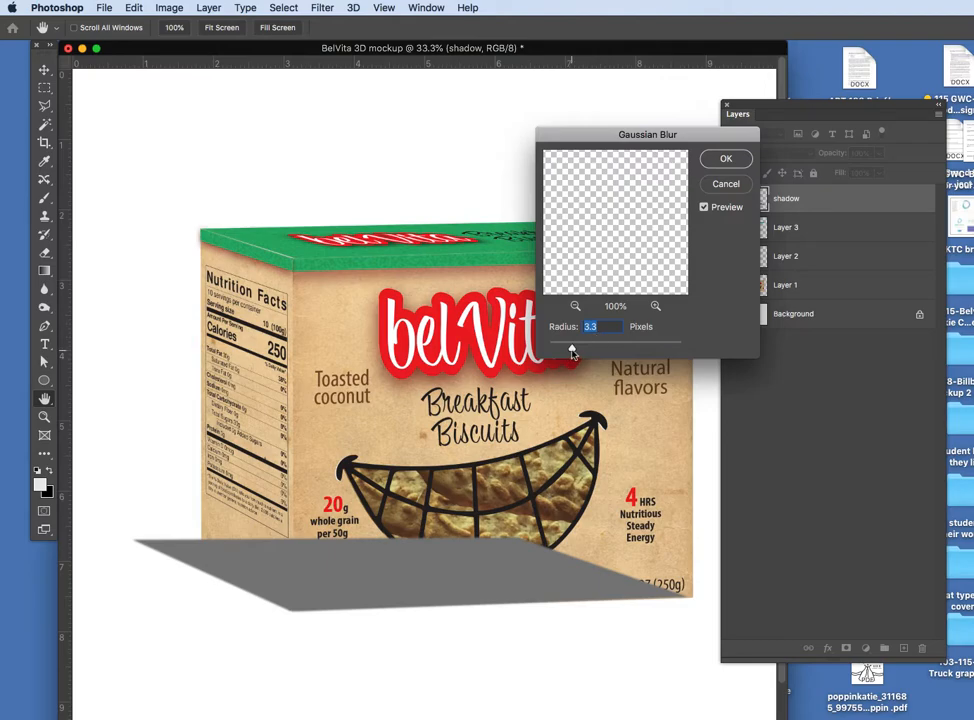
pyautogui.moveTo(572, 350); pyautogui.dragTo(623, 350)
pyautogui.click(622, 349)
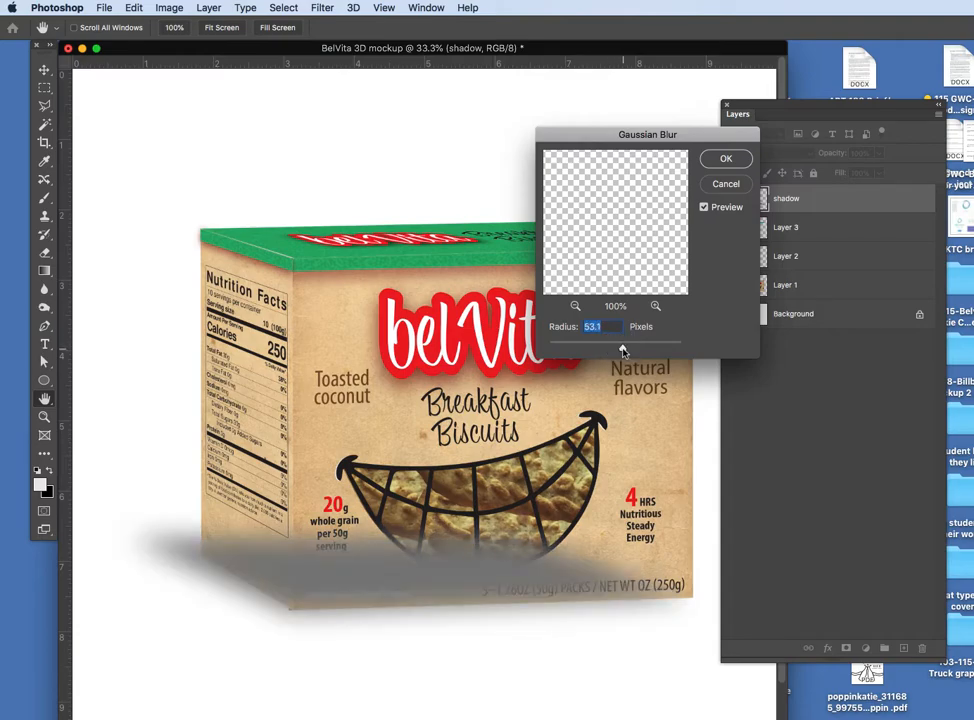
pyautogui.click(622, 349)
pyautogui.moveTo(622, 349); pyautogui.dragTo(617, 351)
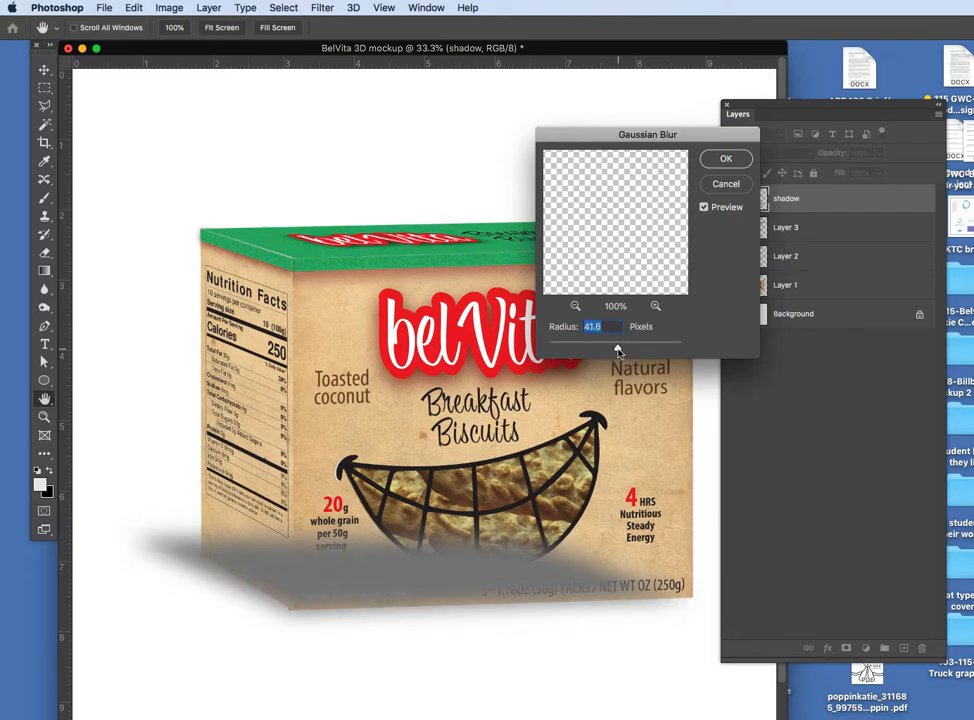
pyautogui.click(727, 160)
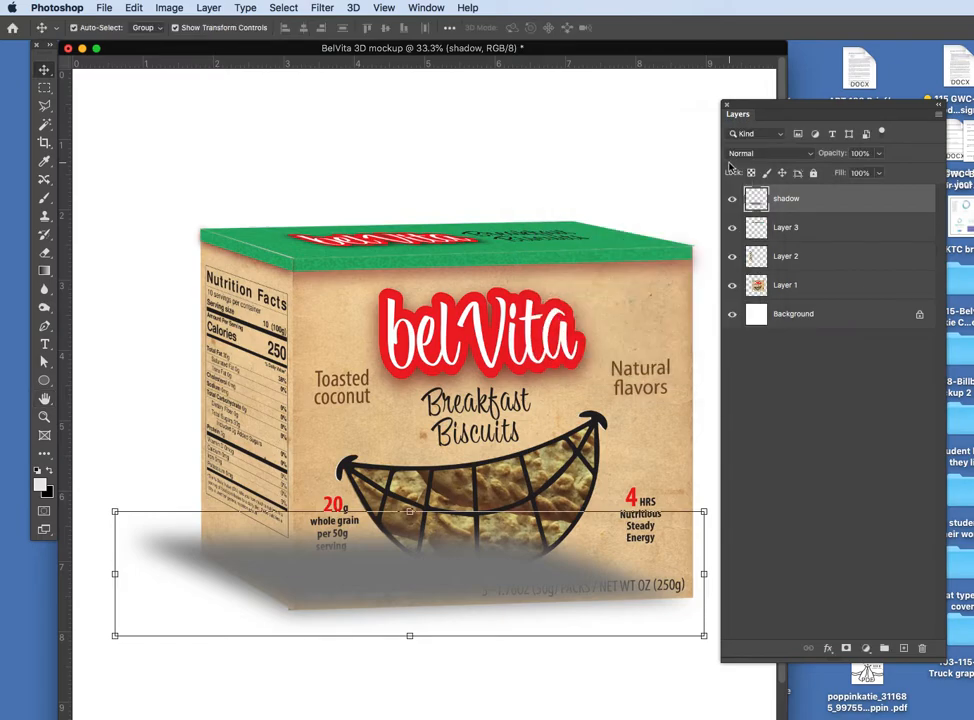
# - Move the shadow layer between Layer 1 and Background so it sits behind the box, and clear the layer selection
pyautogui.moveTo(782, 203); pyautogui.dragTo(782, 303)
pyautogui.click(487, 161)
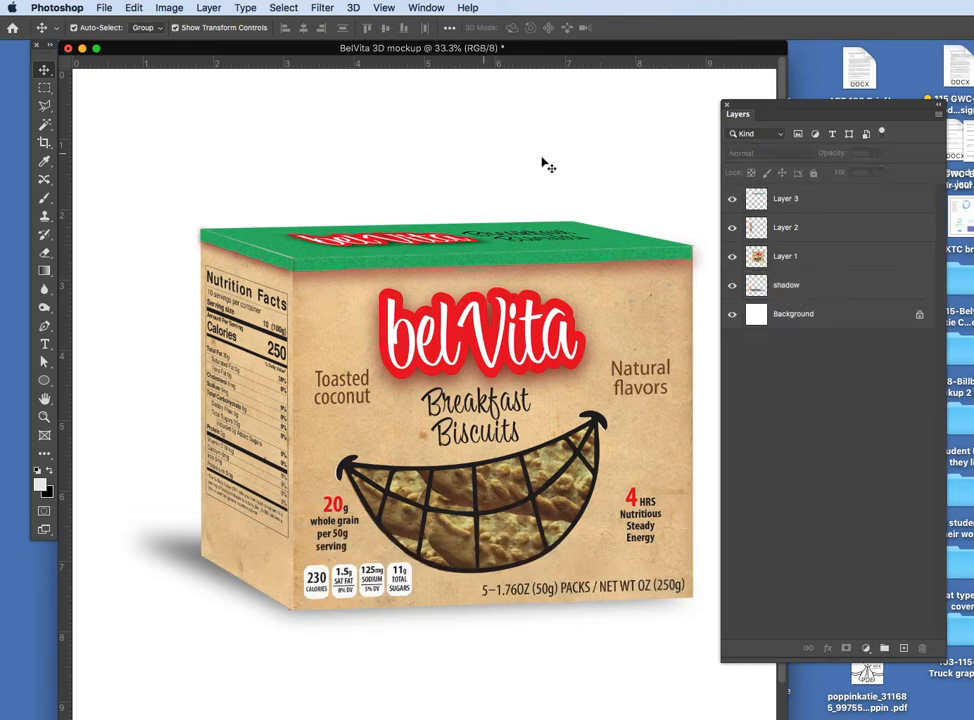
pyautogui.moveTo(763, 109); pyautogui.dragTo(852, 98)
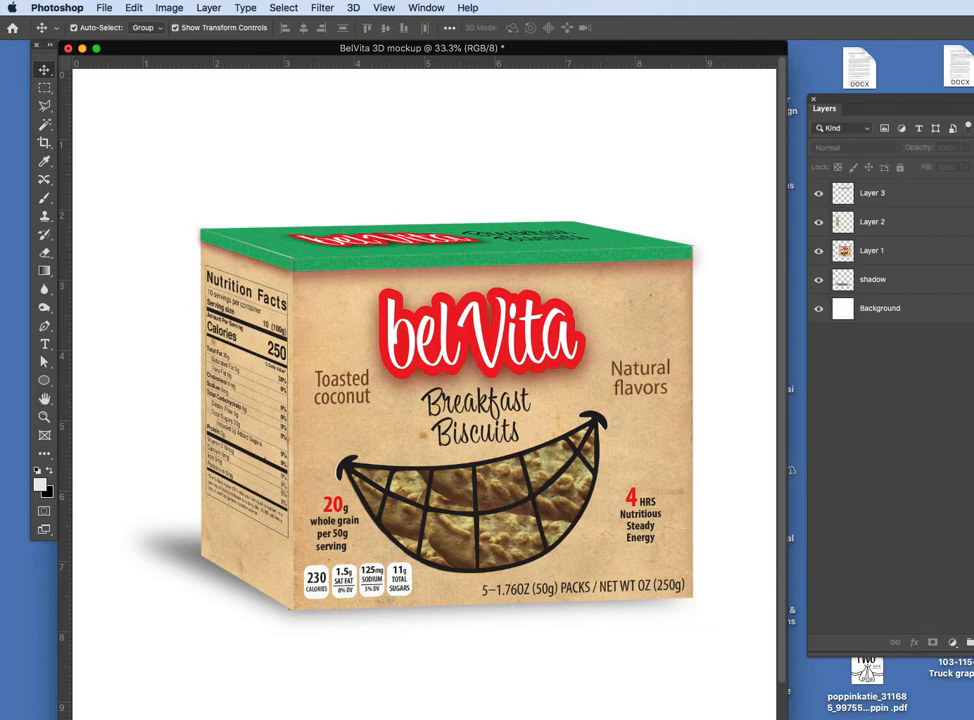
# - Switch to QuickTime Player, quit it, and name the unsaved screen recording "carton"
pyautogui.press('super+Tab')
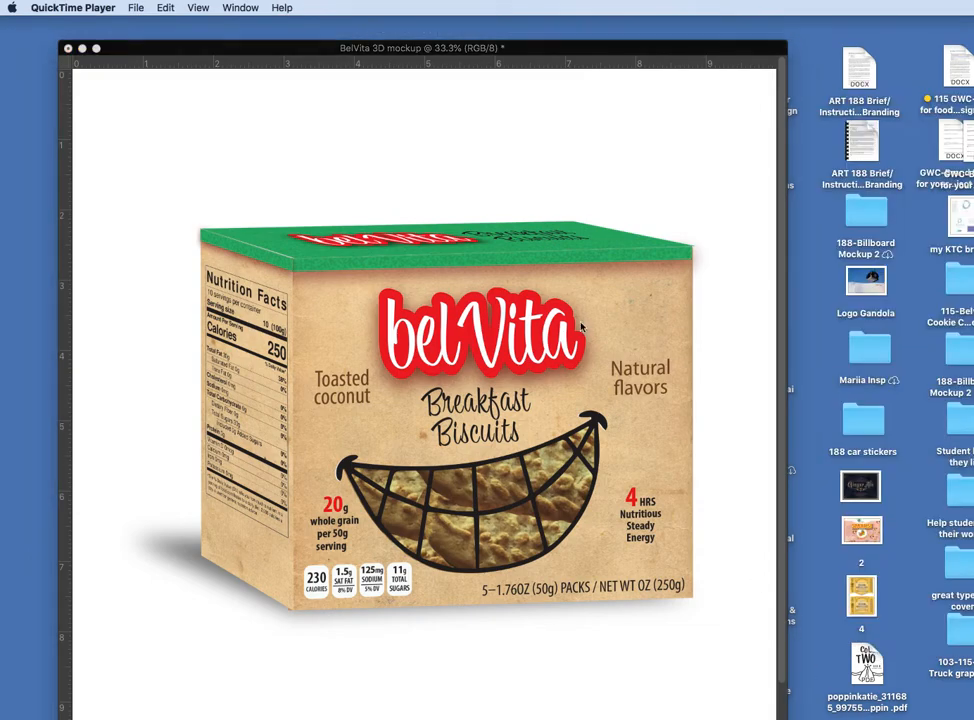
pyautogui.press('super+h')
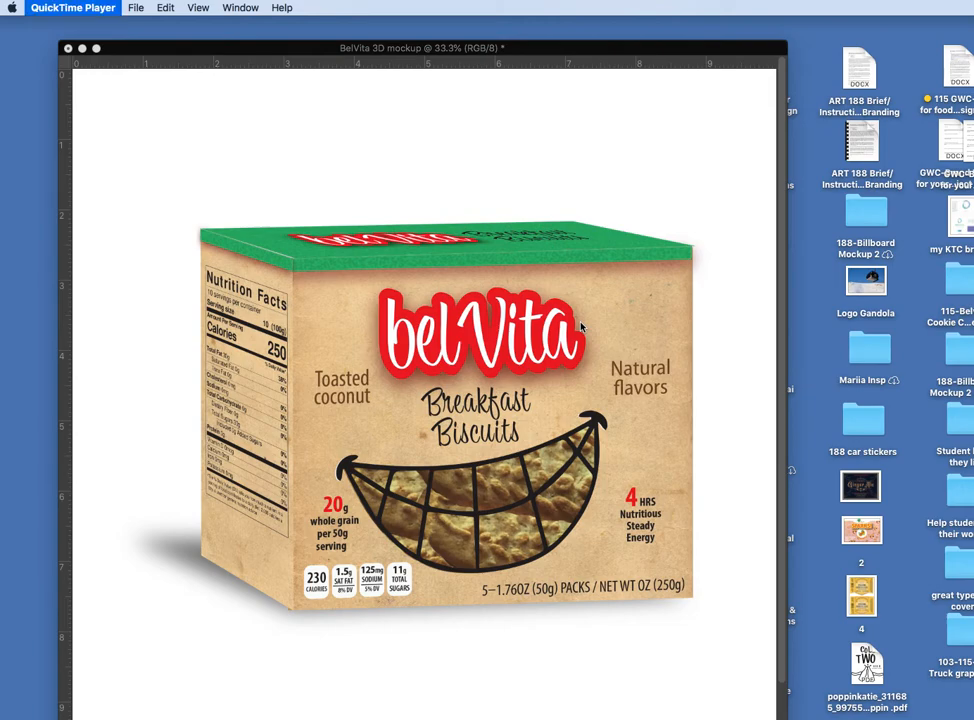
pyautogui.press('super+q')
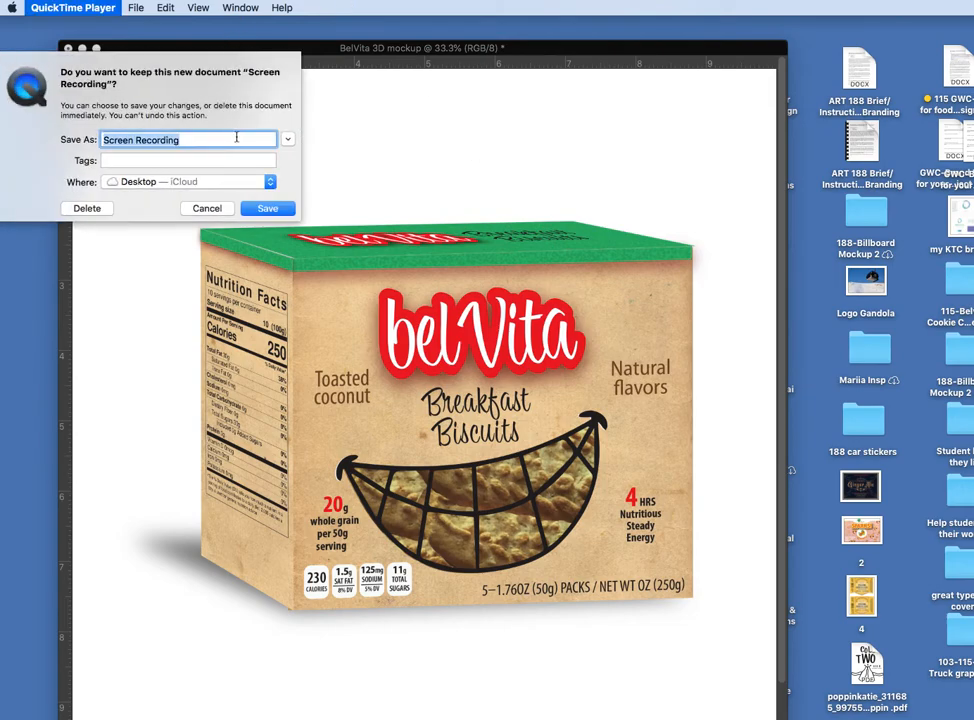
pyautogui.write('carton')
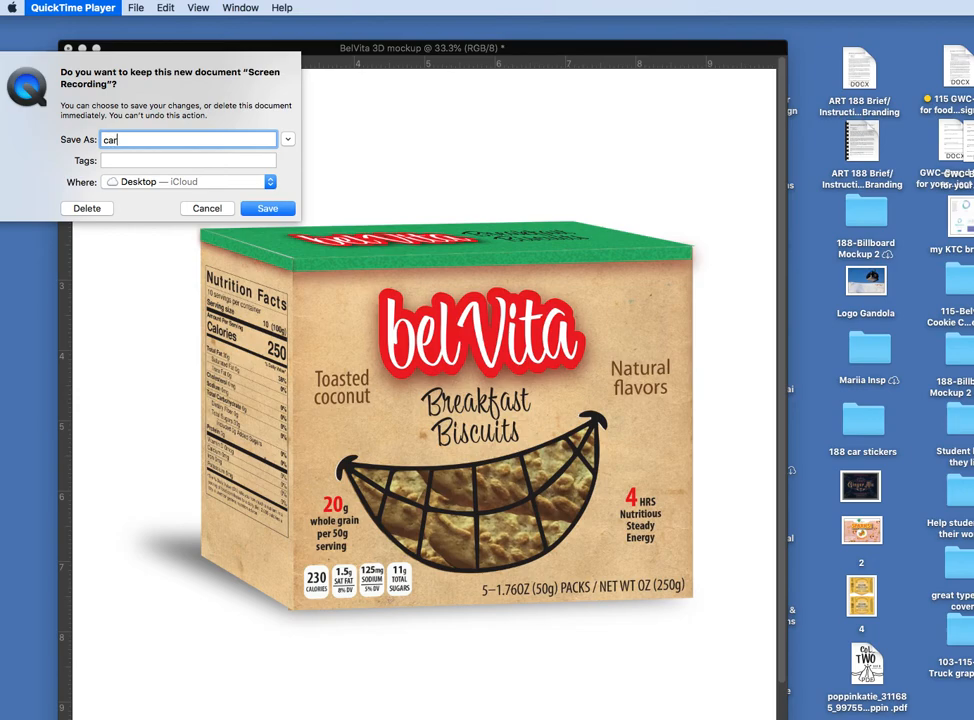